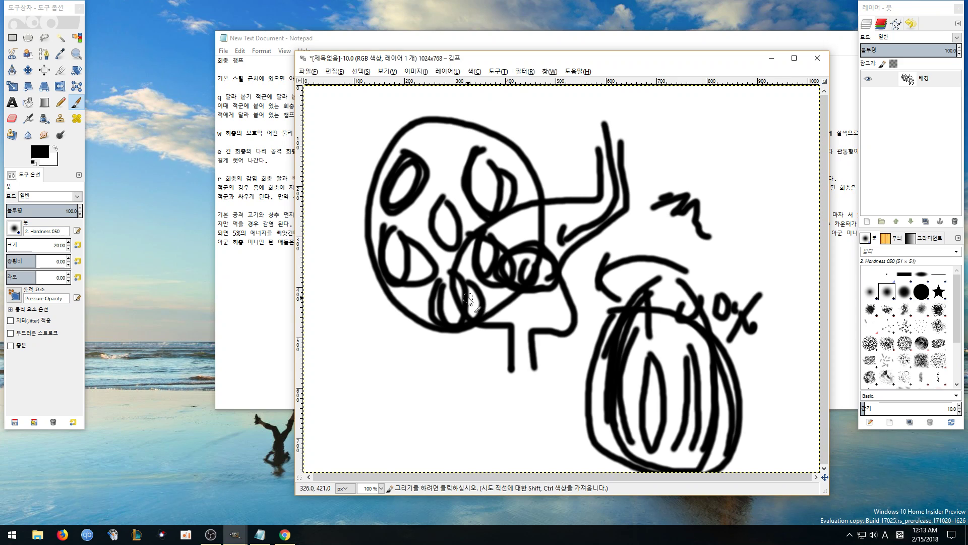
Paint an X below the spotted circle and a W label in the upper-left corner of the sketch
drag(431, 334, 415, 370)
drag(405, 345, 434, 381)
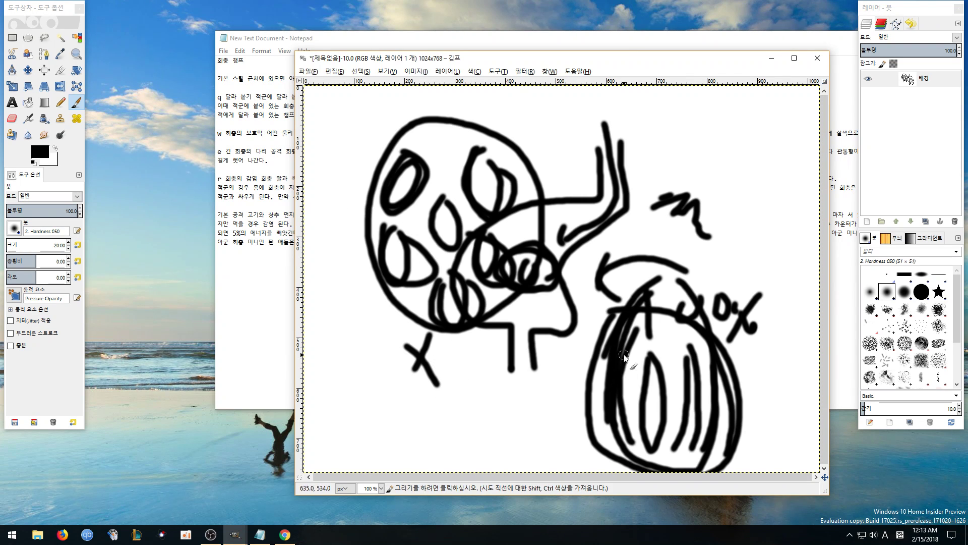
click(257, 178)
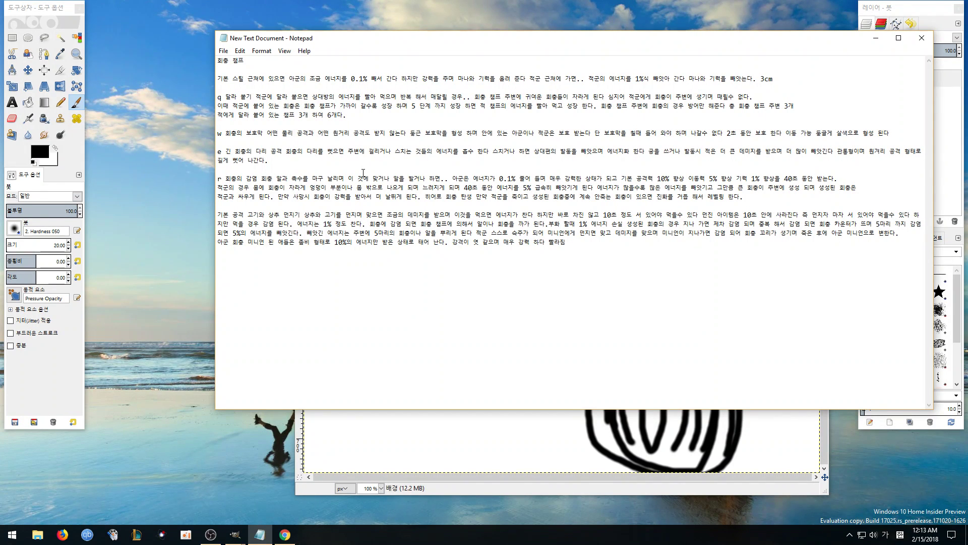
click(428, 440)
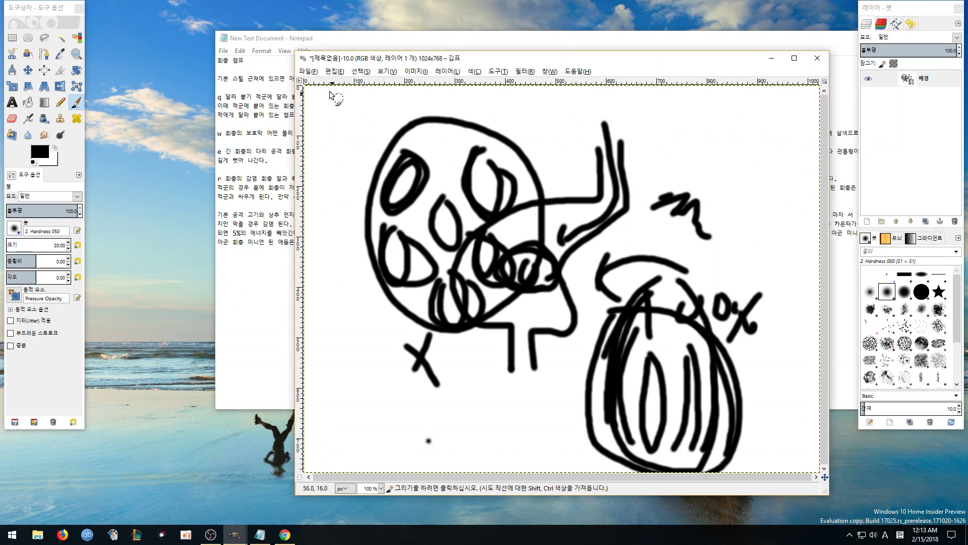
mouse_move(321, 99)
mouse_down()
mouse_move(328, 117)
mouse_move(368, 108)
mouse_move(378, 92)
mouse_up()
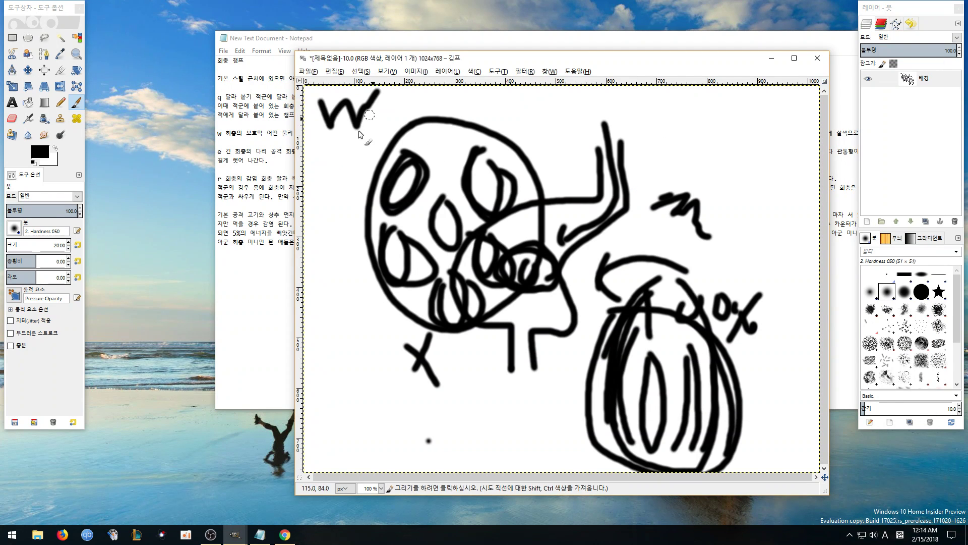
Create a new 1024 × 768 image and paint a letter e in its upper-left area
click(308, 71)
click(328, 93)
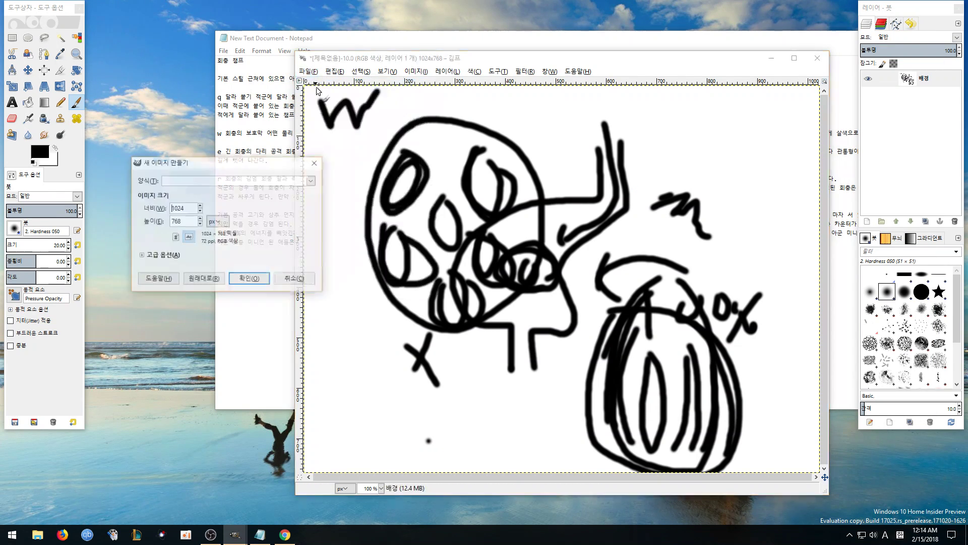
click(252, 279)
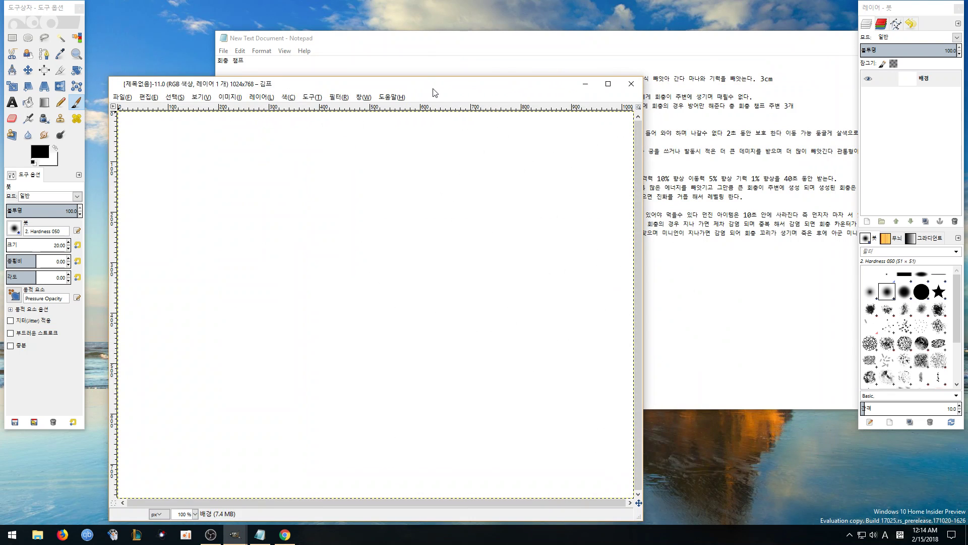
drag(433, 90, 634, 48)
mouse_move(375, 132)
mouse_down()
mouse_move(408, 112)
mouse_move(379, 160)
mouse_move(402, 156)
mouse_up()
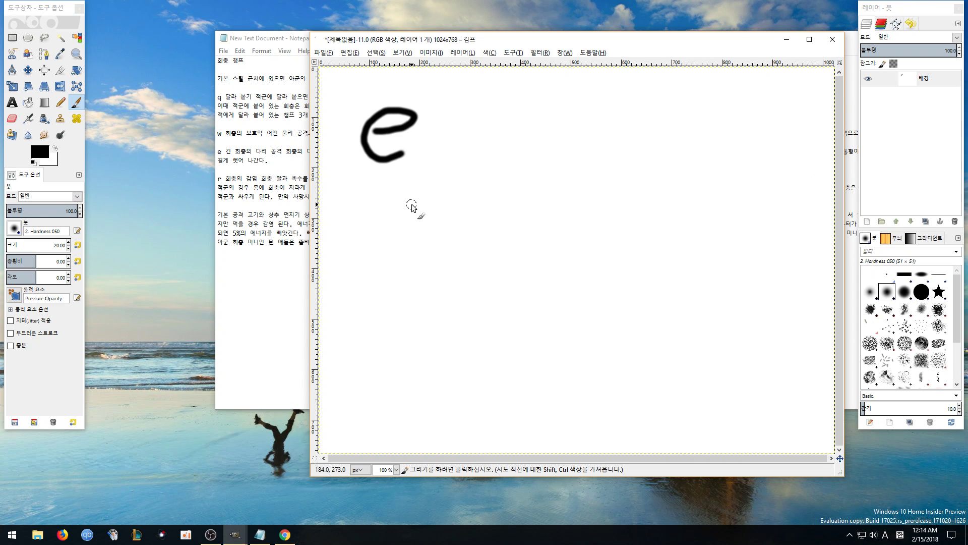
Check the skill notes in Notepad and paint a tapering tentacle with zigzag spikes on both sides and small marks inside
click(278, 197)
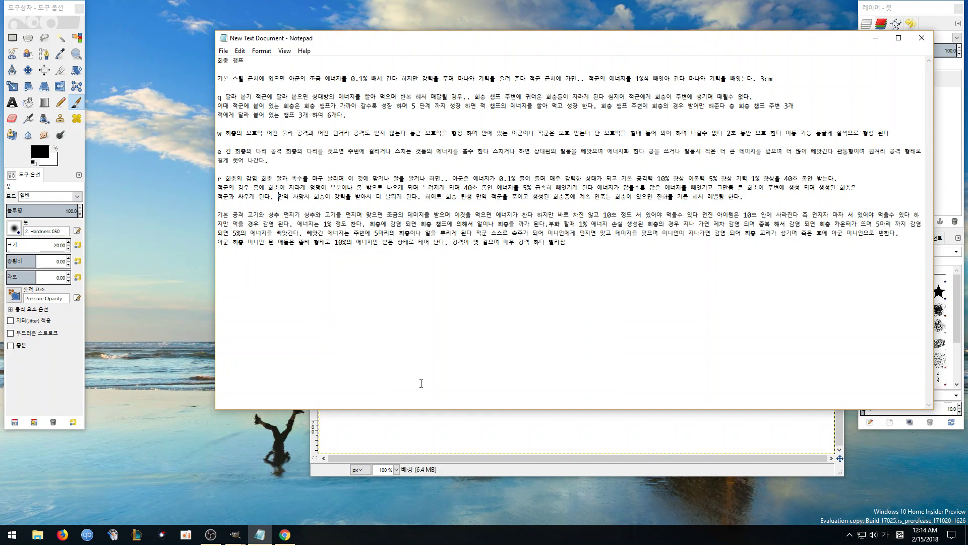
click(411, 425)
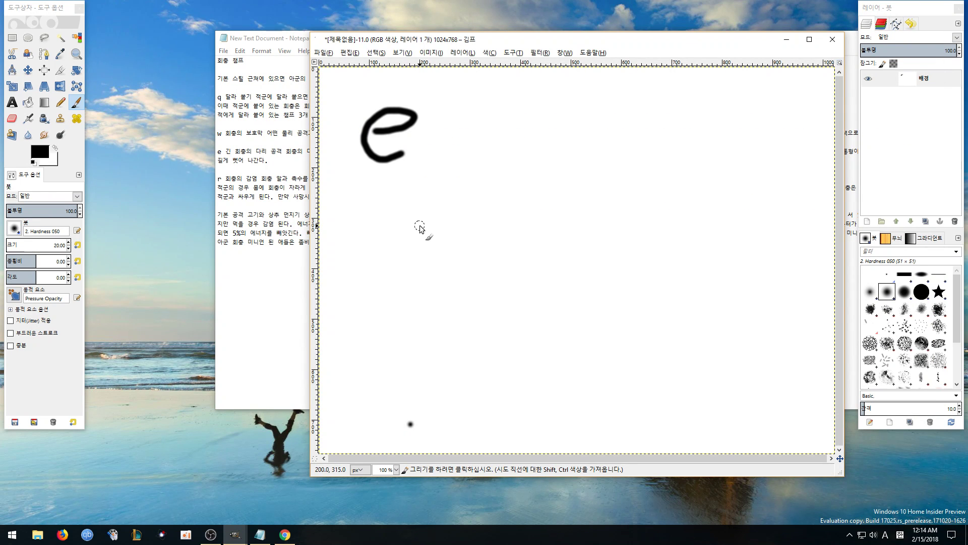
mouse_move(420, 228)
mouse_down()
mouse_move(806, 204)
mouse_move(809, 211)
mouse_move(480, 259)
mouse_move(386, 261)
mouse_up()
mouse_move(453, 224)
mouse_down()
mouse_move(485, 221)
mouse_move(506, 171)
mouse_move(557, 203)
mouse_move(576, 200)
mouse_move(619, 159)
mouse_move(668, 146)
mouse_move(721, 145)
mouse_move(730, 167)
mouse_up()
mouse_move(445, 256)
mouse_down()
mouse_move(494, 255)
mouse_move(536, 270)
mouse_move(602, 241)
mouse_move(647, 260)
mouse_move(745, 227)
mouse_move(617, 217)
mouse_move(721, 211)
mouse_up()
click(670, 214)
drag(764, 212, 770, 208)
drag(584, 211, 576, 224)
click(593, 222)
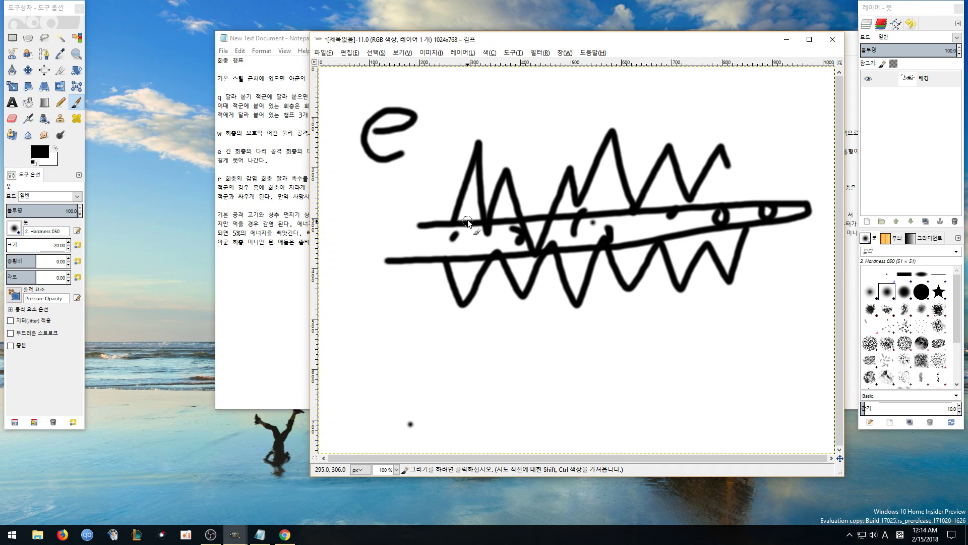
Create another blank 1024 × 768 image, minimize the spiked tentacle drawing and move the new window over the notes
click(324, 53)
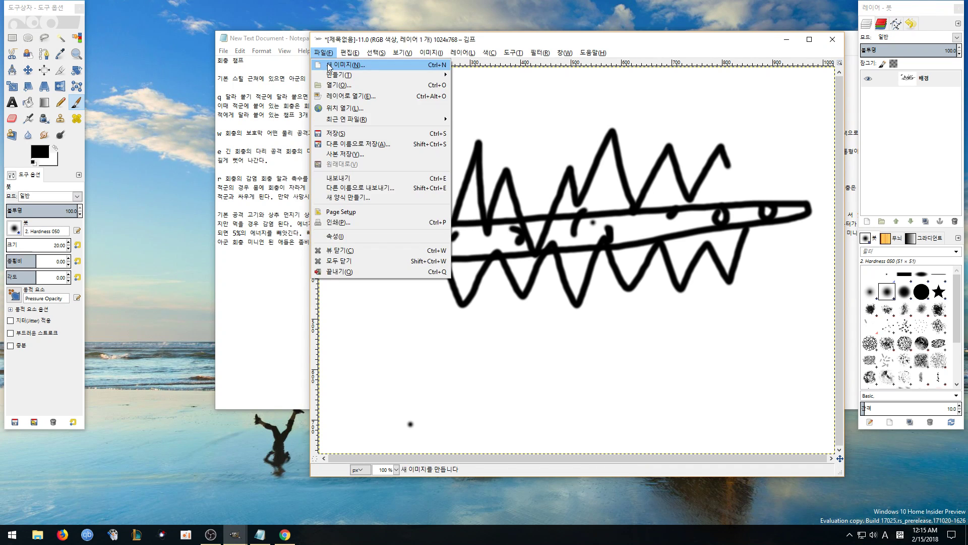
click(336, 65)
click(250, 279)
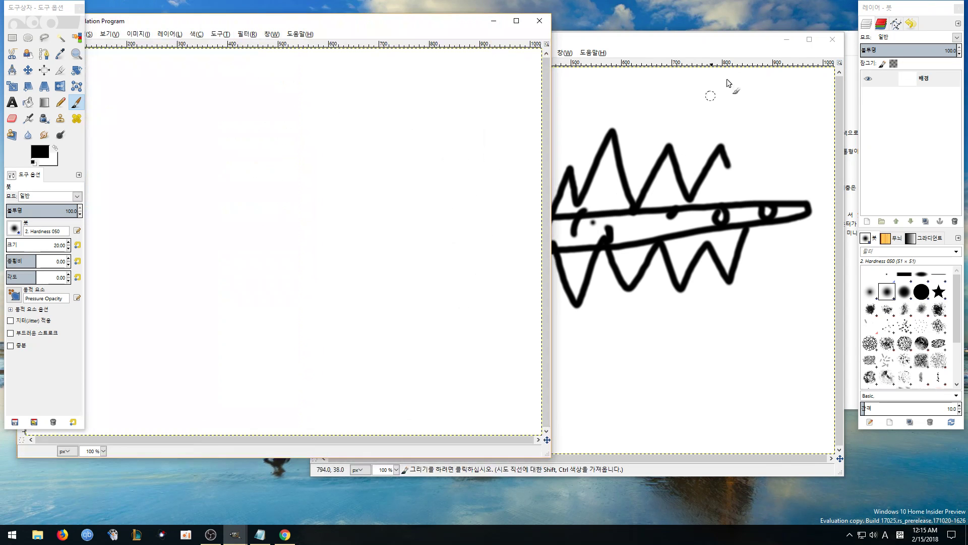
click(785, 41)
drag(400, 21, 670, 43)
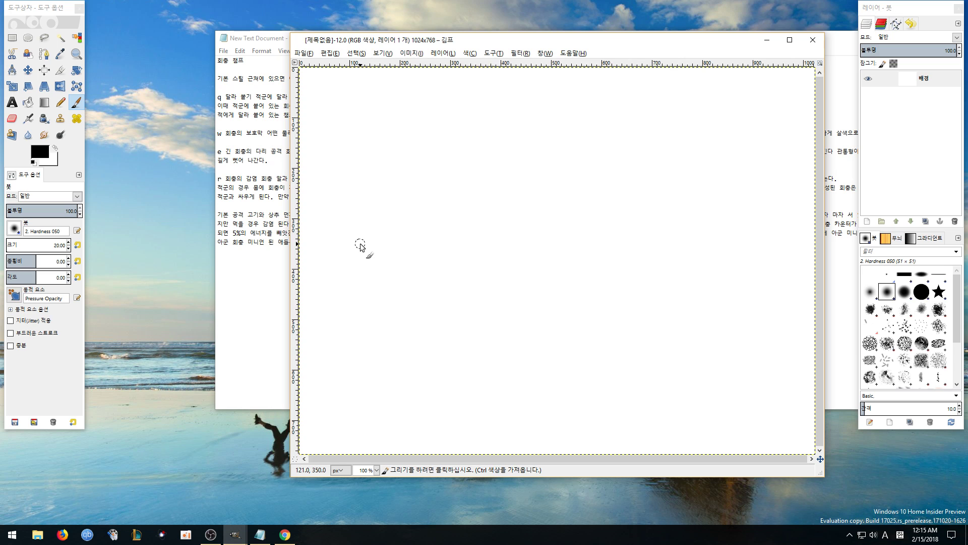
Paint a wavy two-line tentacle with a circled foot at its right end and a bumpy arrow above it
mouse_move(360, 245)
mouse_down()
mouse_move(380, 211)
mouse_move(437, 201)
mouse_move(458, 302)
mouse_move(518, 332)
mouse_move(555, 265)
mouse_move(572, 198)
mouse_move(635, 240)
mouse_move(695, 315)
mouse_move(716, 238)
mouse_move(756, 203)
mouse_move(769, 219)
mouse_up()
mouse_move(370, 271)
mouse_down()
mouse_move(405, 233)
mouse_move(438, 350)
mouse_move(511, 369)
mouse_move(570, 301)
mouse_move(581, 208)
mouse_move(608, 216)
mouse_move(651, 322)
mouse_move(713, 310)
mouse_move(731, 215)
mouse_move(771, 218)
mouse_up()
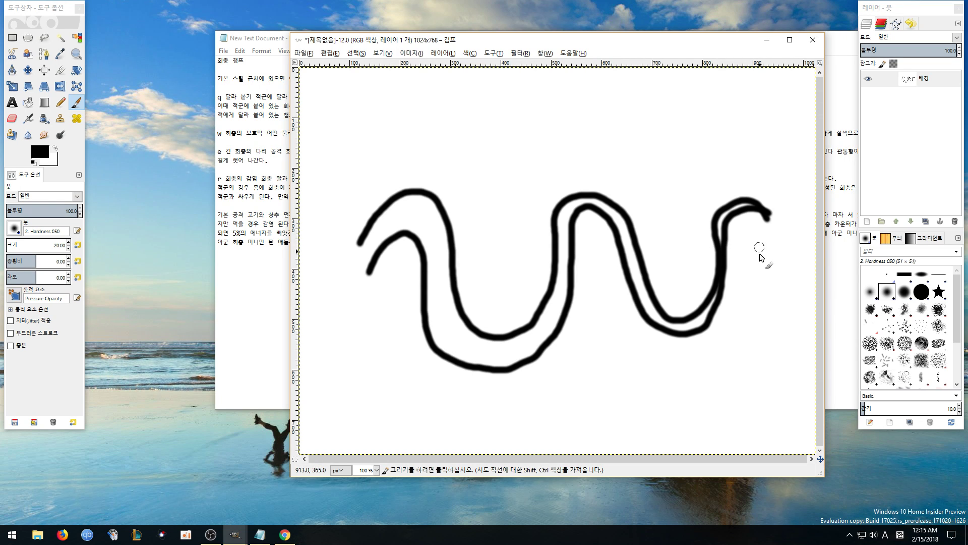
mouse_move(405, 161)
mouse_down()
mouse_move(481, 176)
mouse_move(582, 153)
mouse_move(634, 166)
mouse_move(701, 156)
mouse_move(690, 149)
mouse_move(679, 168)
mouse_up()
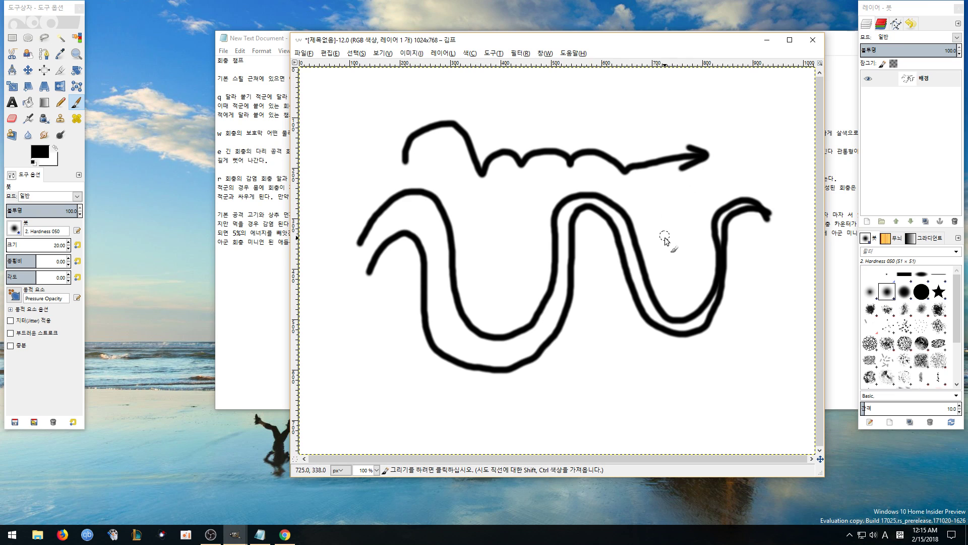
mouse_move(765, 218)
mouse_down()
mouse_move(756, 317)
mouse_move(808, 239)
mouse_move(759, 219)
mouse_move(765, 279)
mouse_move(749, 296)
mouse_move(788, 295)
mouse_move(787, 275)
mouse_move(773, 274)
mouse_move(768, 214)
mouse_up()
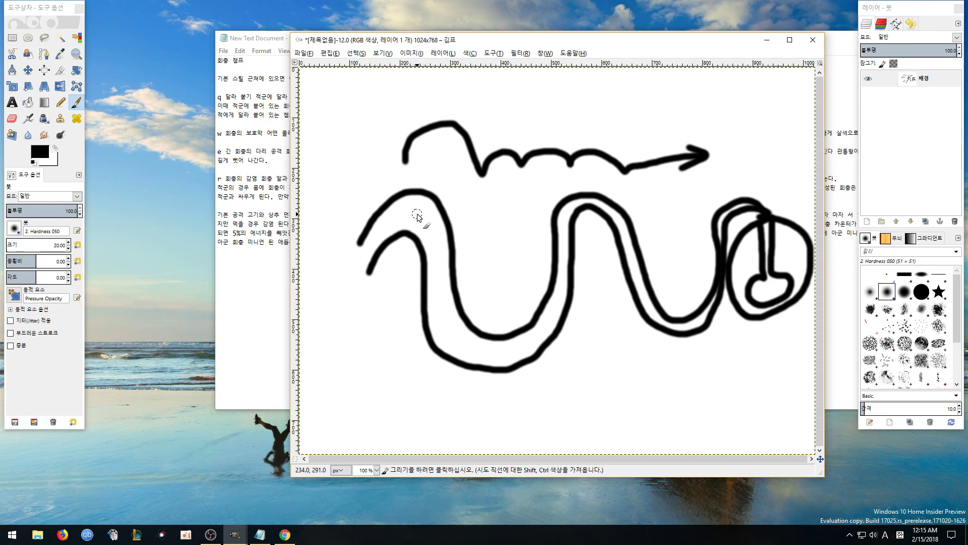
Try to paint short marks and extra outer contour lines around the wavy tentacle
mouse_move(468, 221)
mouse_down()
mouse_move(486, 204)
mouse_move(488, 252)
mouse_move(523, 255)
mouse_up()
drag(527, 237, 531, 242)
drag(580, 175, 583, 182)
drag(648, 186, 653, 242)
mouse_move(736, 189)
mouse_down()
mouse_move(692, 200)
mouse_move(684, 303)
mouse_up()
mouse_move(648, 198)
mouse_down()
mouse_move(538, 218)
mouse_move(371, 204)
mouse_up()
mouse_move(371, 288)
mouse_down()
mouse_move(395, 277)
mouse_move(517, 398)
mouse_move(605, 302)
mouse_move(686, 359)
mouse_move(725, 265)
mouse_up()
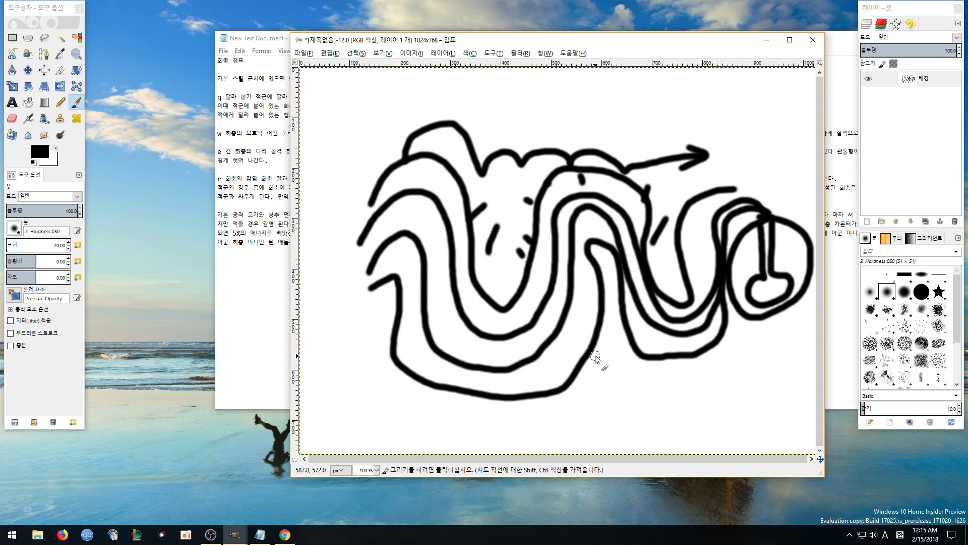
Undo the extra contour lines and short marks painted around the wavy tentacle
key(ctrl)
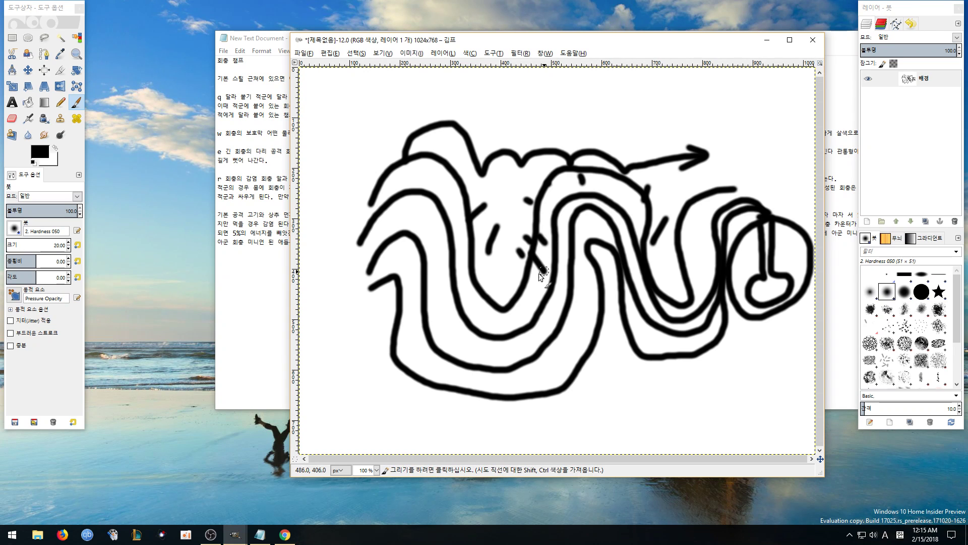
key(ctrl+z)
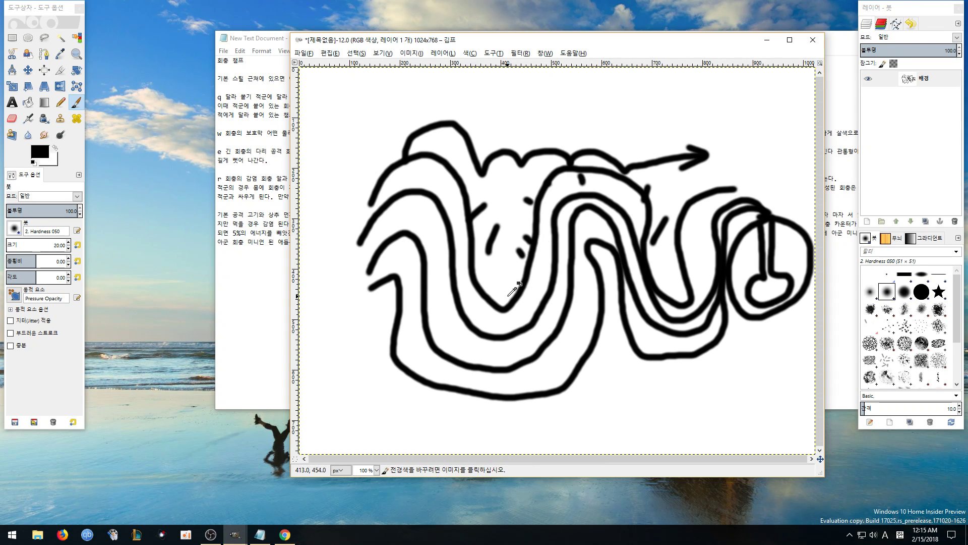
key(ctrl+z)
key(ctrl+z)
key(ctrl+z)
key(ctrl+z)
key(ctrl+z)
key(ctrl+z)
key(ctrl+z)
key(ctrl+z)
key(ctrl+z)
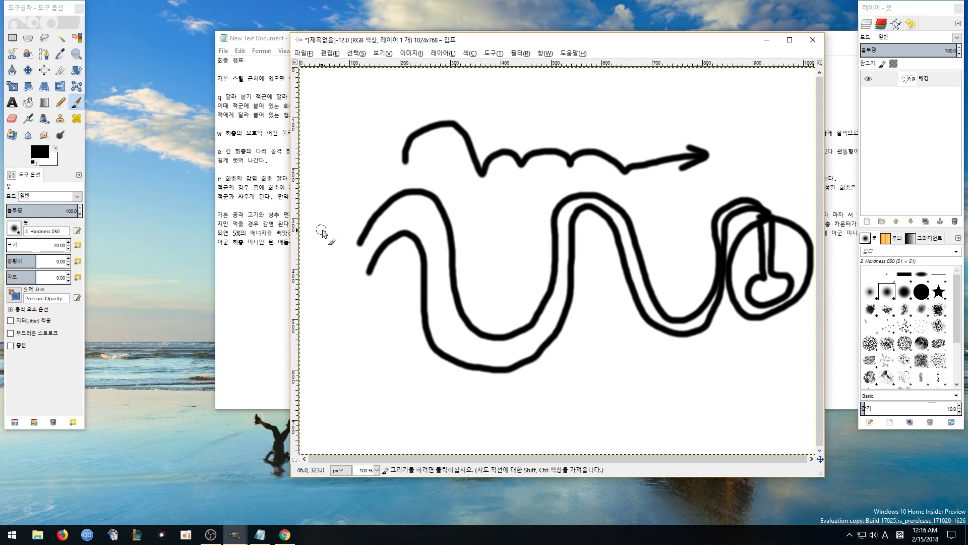
Check the skill notes in Notepad and paint a circled 2% below the wavy tentacle
click(240, 224)
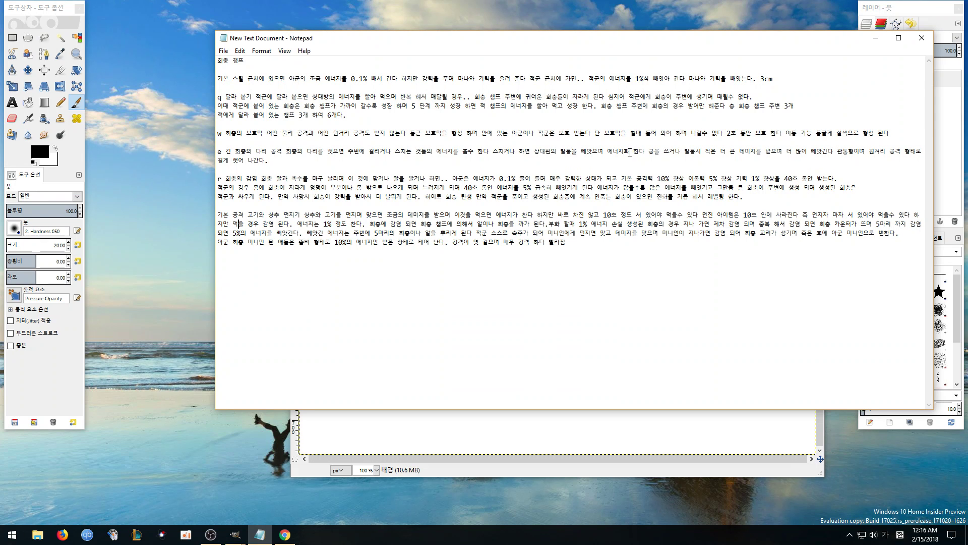
click(423, 418)
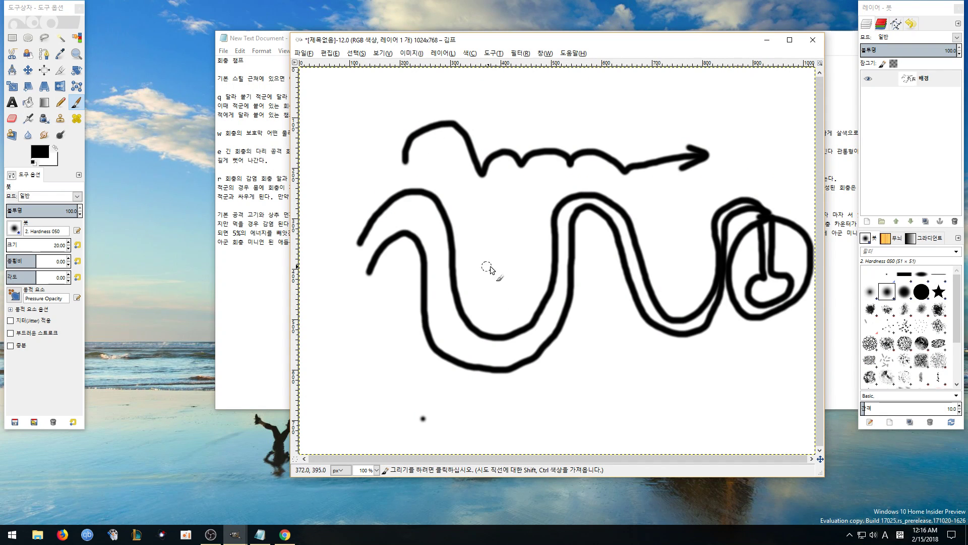
mouse_move(518, 384)
mouse_down()
mouse_move(526, 414)
mouse_move(564, 411)
mouse_up()
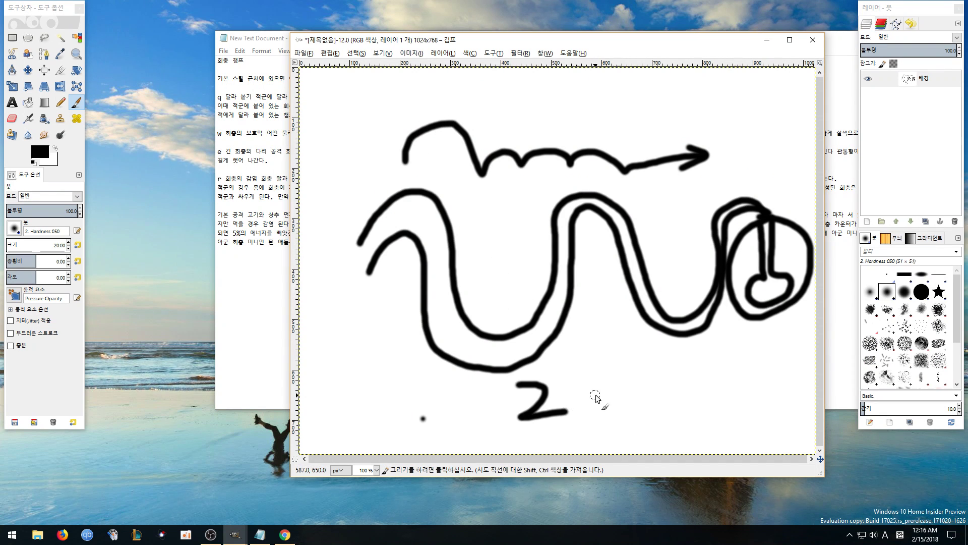
mouse_move(603, 364)
mouse_down()
mouse_move(575, 415)
mouse_move(581, 376)
mouse_up()
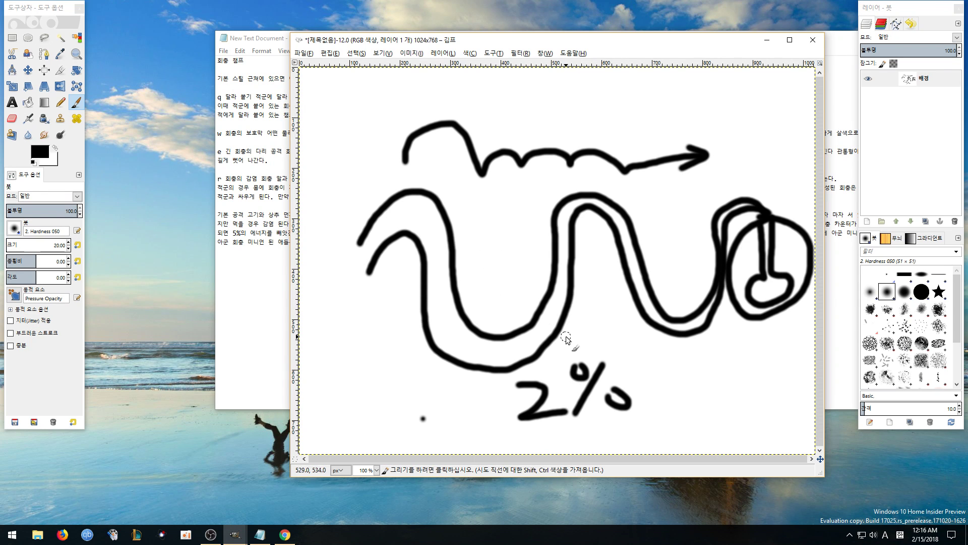
mouse_move(634, 426)
mouse_down()
mouse_move(512, 420)
mouse_move(647, 365)
mouse_move(625, 428)
mouse_up()
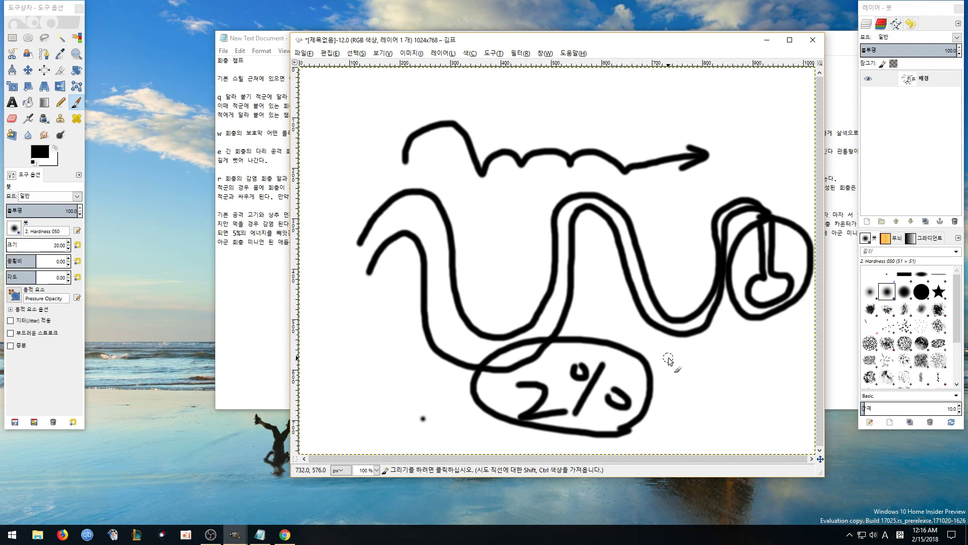
Paint an underlined 400 beside the circled 2% and a left-pointing arrow through the bottom of the circle
mouse_move(666, 355)
mouse_down()
mouse_move(696, 370)
mouse_move(683, 389)
mouse_up()
drag(726, 362, 755, 362)
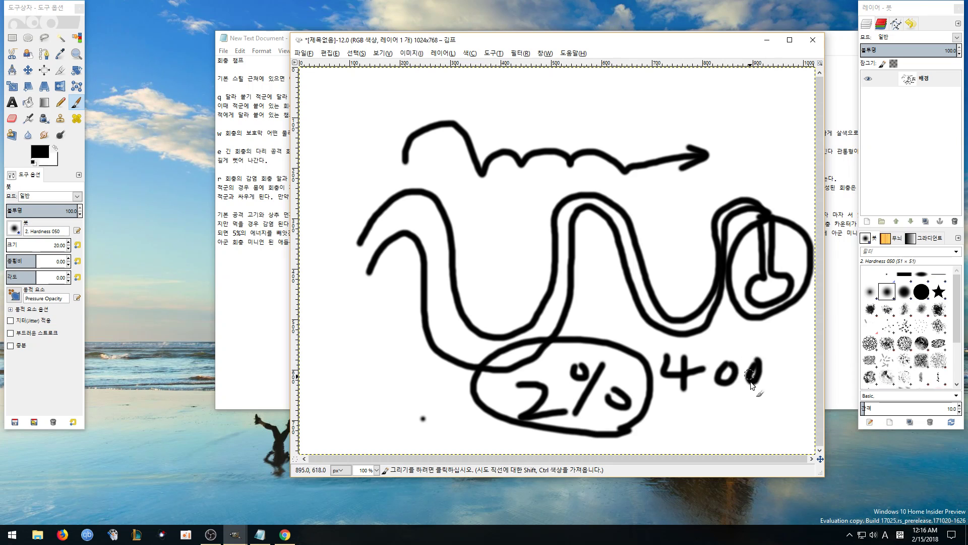
drag(665, 392, 784, 391)
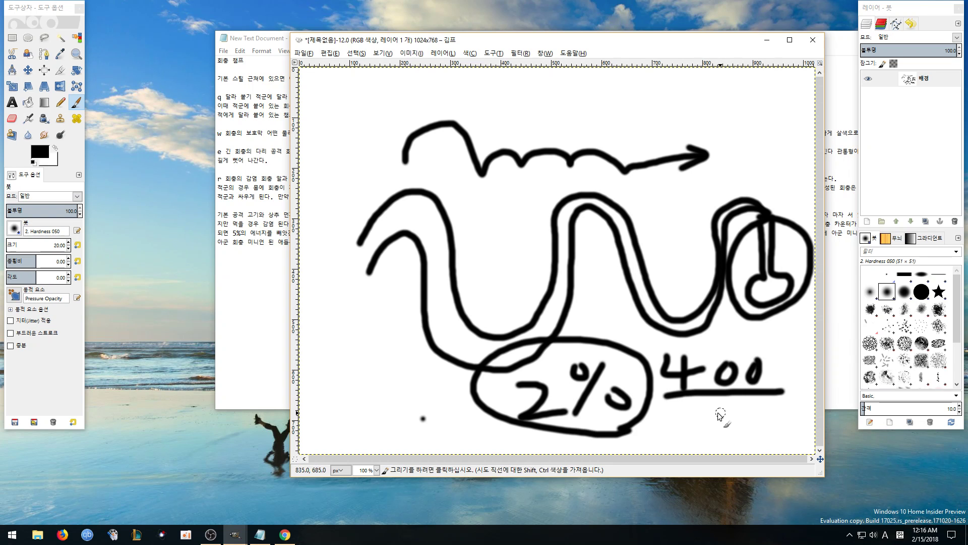
drag(666, 414, 483, 436)
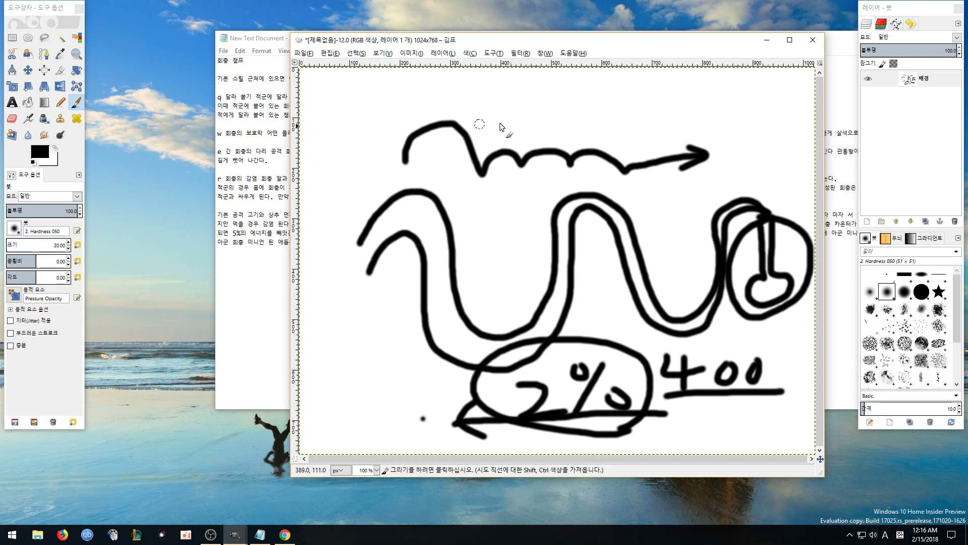
Paint a thick straight arrow above the bumpy one, add a row of four loops across it and extend its tail
drag(508, 121, 735, 111)
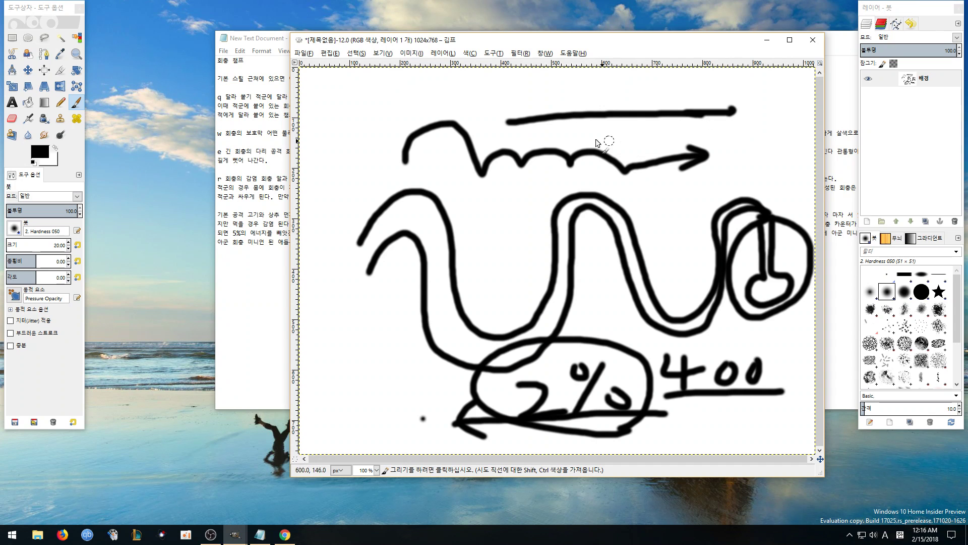
mouse_move(519, 121)
mouse_down()
mouse_move(730, 112)
mouse_move(729, 120)
mouse_up()
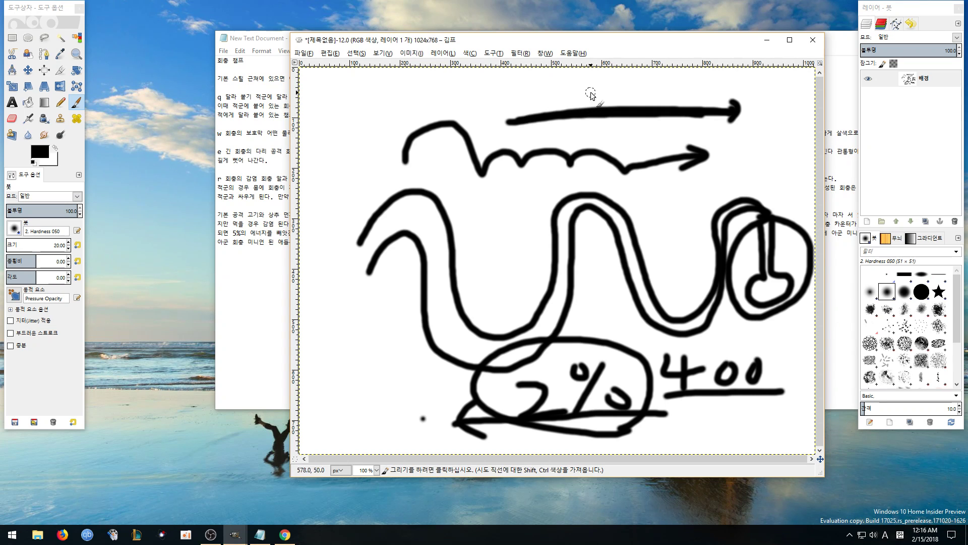
mouse_move(622, 91)
mouse_down()
mouse_move(626, 144)
mouse_move(616, 77)
mouse_move(714, 129)
mouse_move(568, 126)
mouse_up()
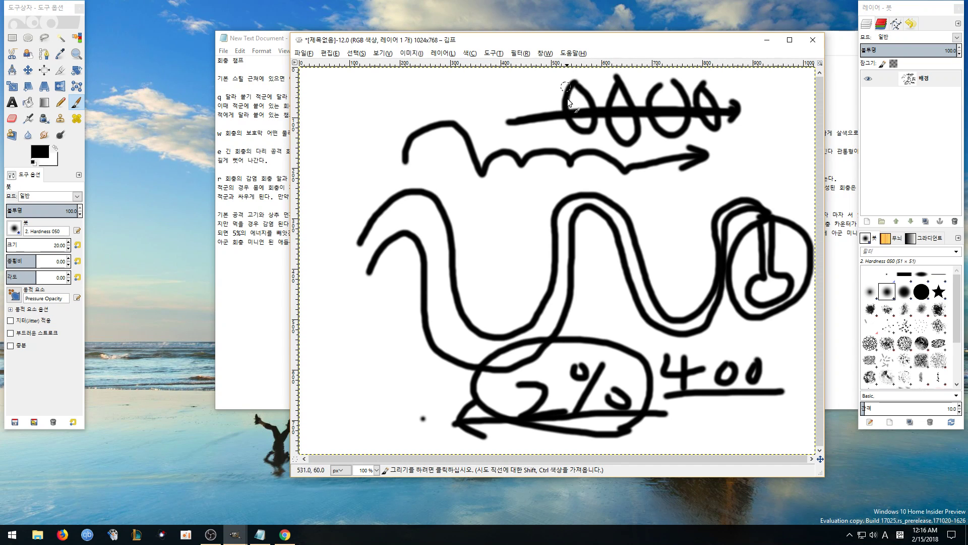
mouse_move(509, 121)
mouse_down()
mouse_move(605, 117)
mouse_move(453, 163)
mouse_up()
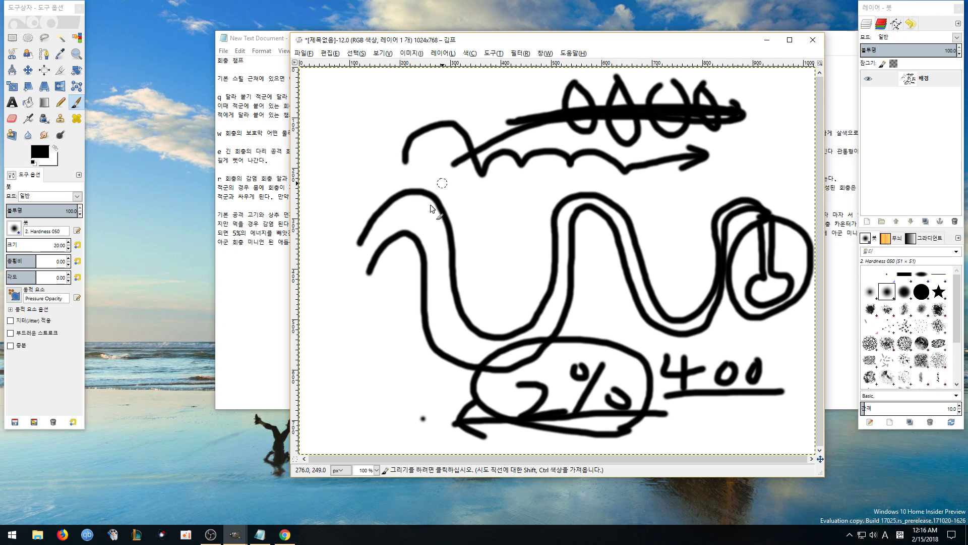
mouse_move(576, 127)
mouse_down()
mouse_move(646, 119)
mouse_move(550, 132)
mouse_move(585, 111)
mouse_up()
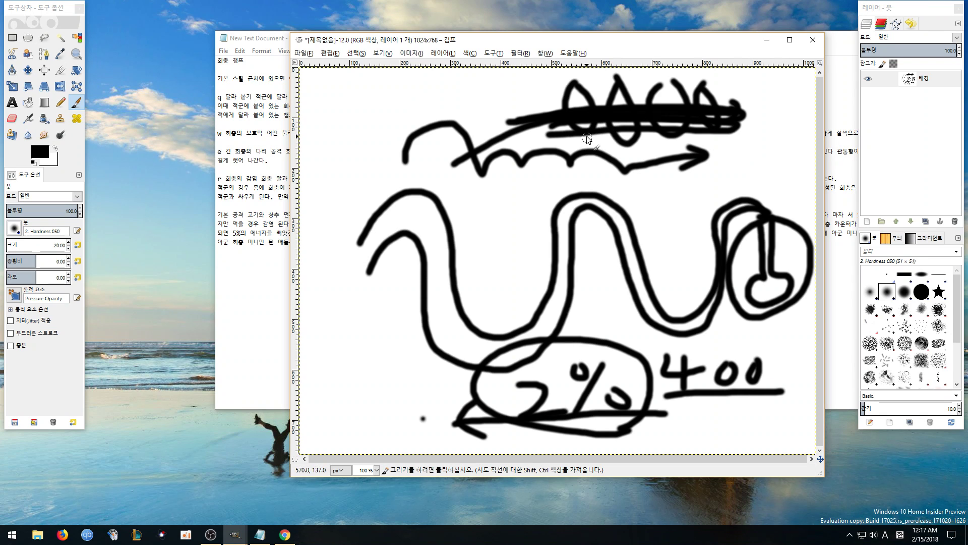
Paint a 2 at the bumpy arrow's tip and 8% below the arrow, above the tentacle's right half
mouse_move(674, 149)
mouse_down()
mouse_move(679, 168)
mouse_move(723, 159)
mouse_move(738, 170)
mouse_up()
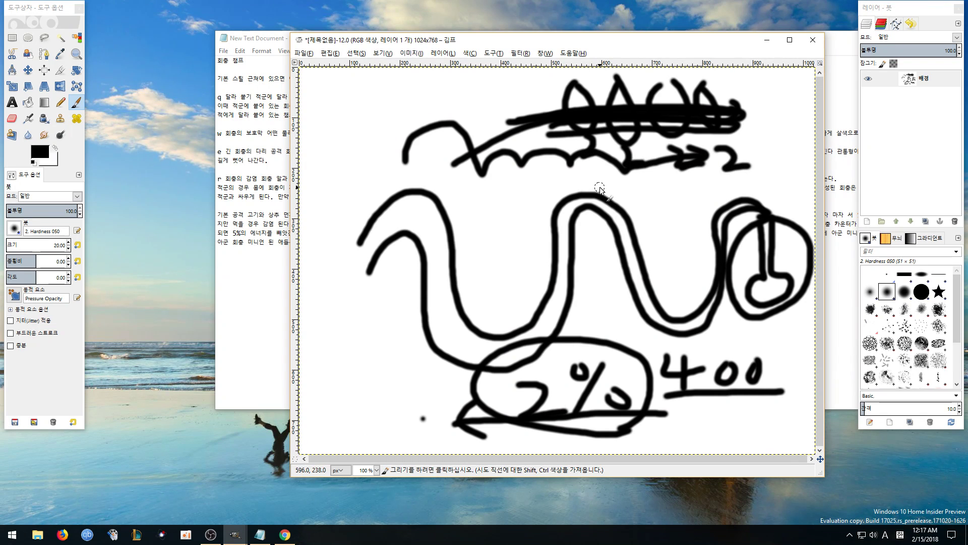
mouse_move(568, 107)
mouse_down()
mouse_move(747, 96)
mouse_move(707, 110)
mouse_up()
click(598, 167)
drag(658, 176, 636, 199)
drag(708, 187, 673, 226)
drag(661, 189, 651, 180)
click(663, 190)
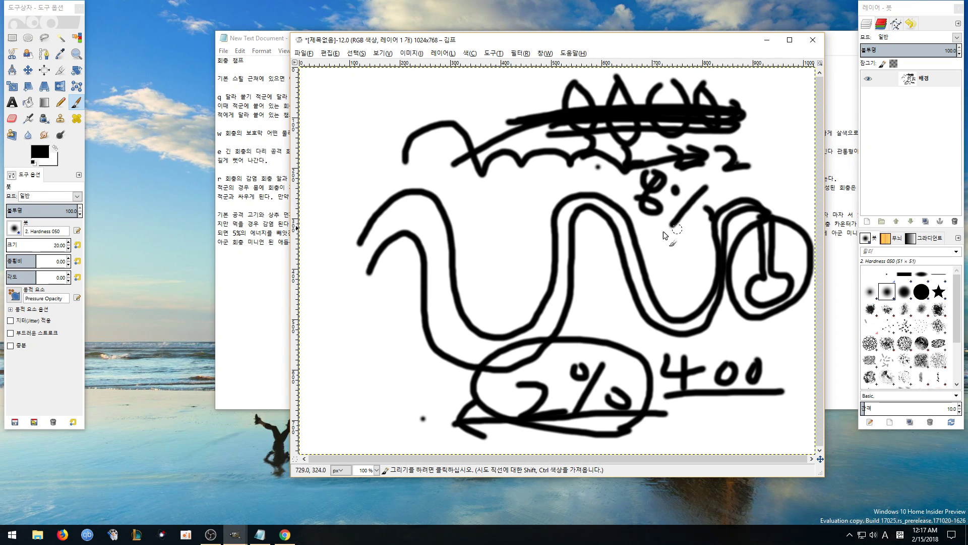
Complete the percent sign of the 8% with its lower circle and extend the thick arrow with another long stroke
drag(699, 224, 698, 217)
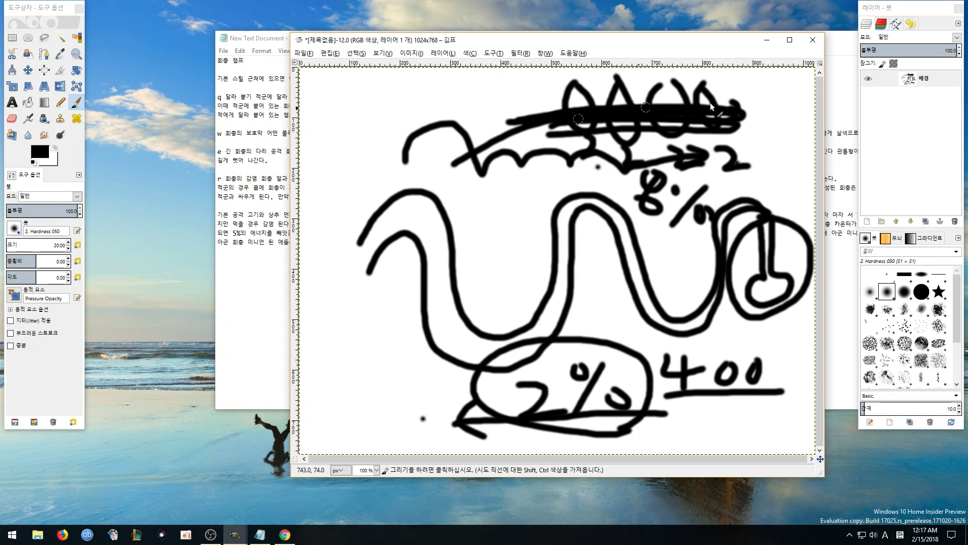
drag(652, 106, 752, 104)
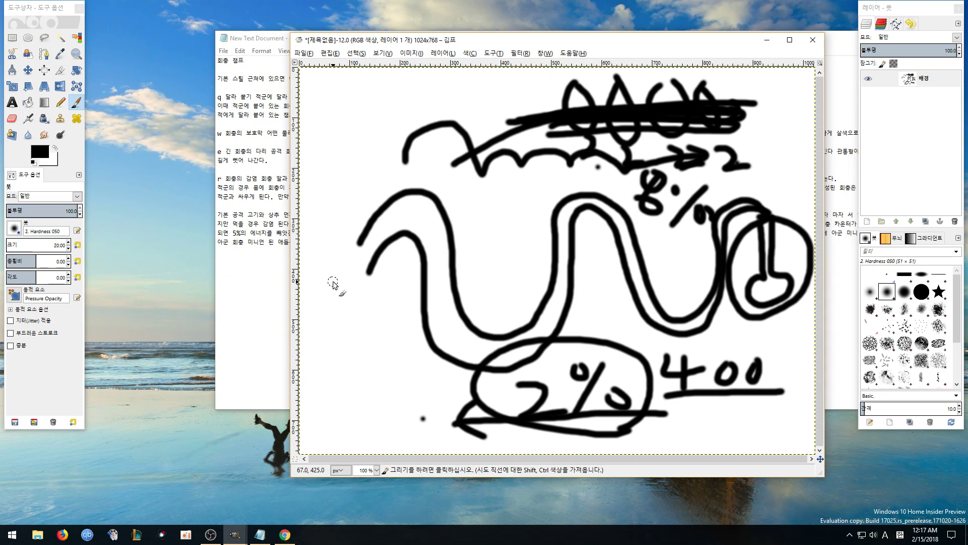
Paint two short rows of Korean letters left of the circled 2% and a second ring around the 2%
mouse_move(339, 326)
mouse_down()
mouse_move(374, 339)
mouse_move(370, 383)
mouse_up()
drag(389, 367, 397, 387)
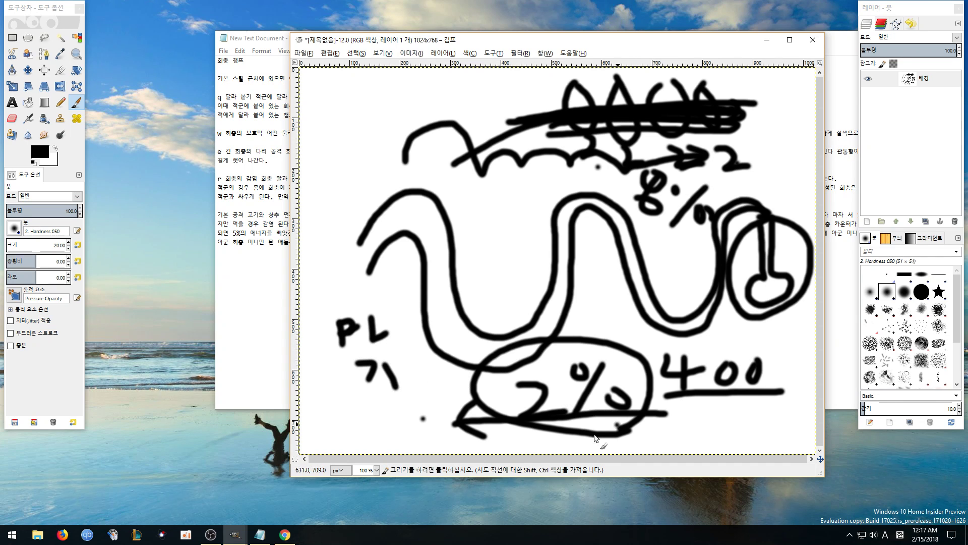
drag(611, 433, 624, 437)
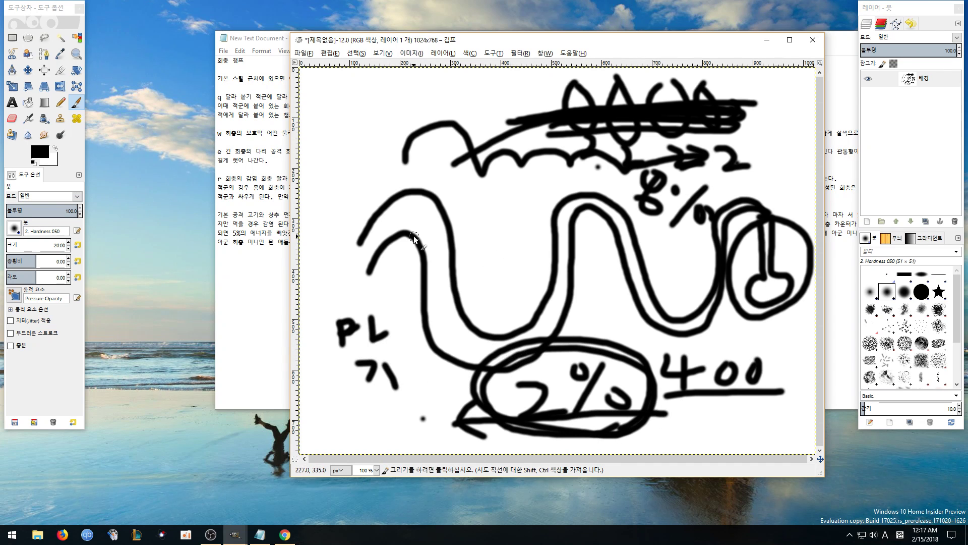
Check the skill notes in Notepad and paint two overlapping circles with handwritten marks inside over the middle of the wavy tentacle
click(248, 200)
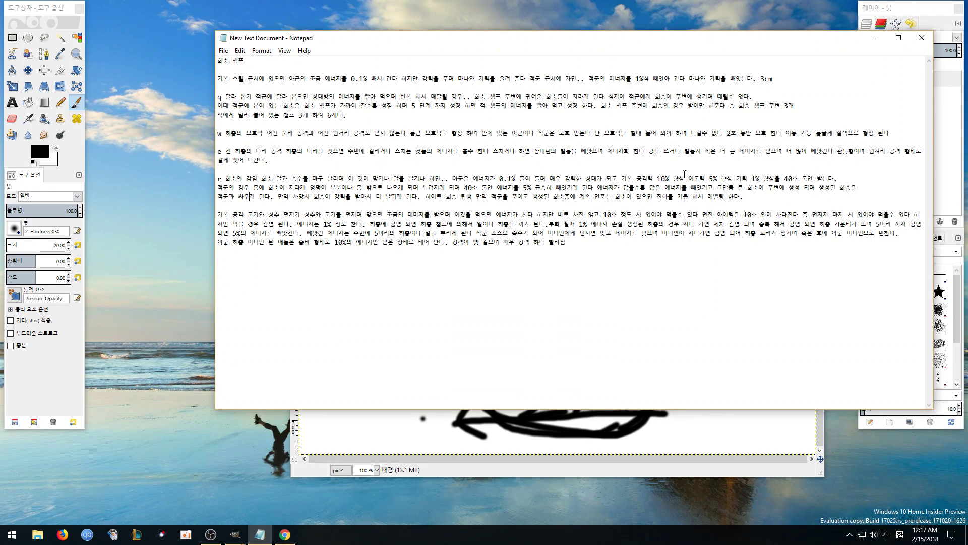
click(377, 427)
mouse_move(476, 203)
mouse_down()
mouse_move(499, 224)
mouse_move(513, 288)
mouse_move(585, 290)
mouse_up()
drag(603, 267, 613, 323)
mouse_move(650, 306)
mouse_down()
mouse_move(626, 337)
mouse_move(652, 352)
mouse_move(651, 320)
mouse_move(637, 339)
mouse_up()
drag(530, 296, 575, 282)
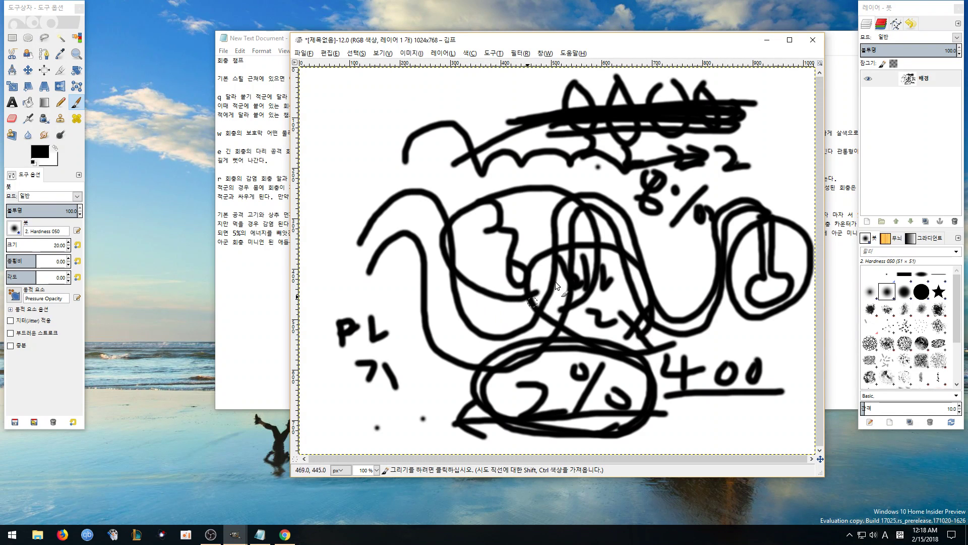
Paint an upward arrow above the tentacle's first hump and a long left-pointing arrow above it
drag(431, 210, 434, 133)
drag(437, 142, 461, 173)
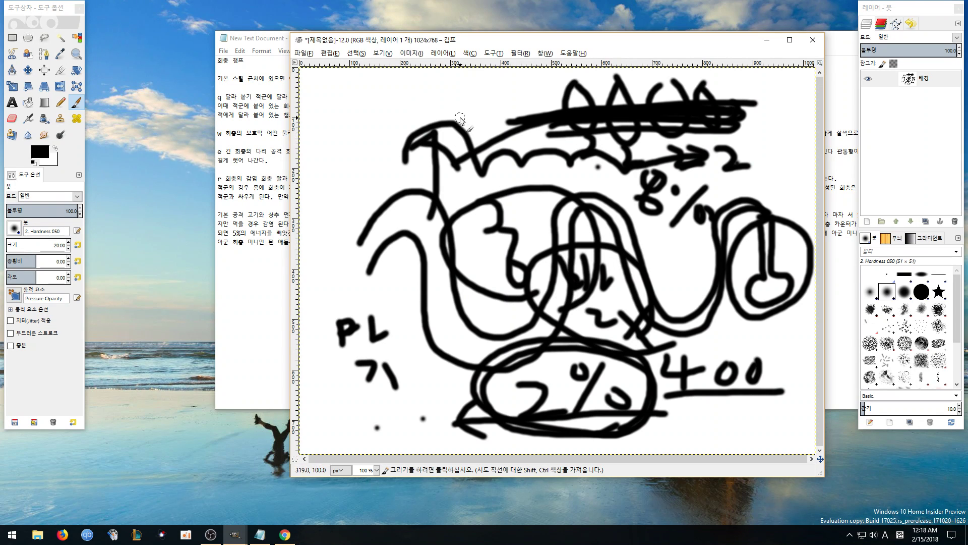
drag(523, 113, 379, 131)
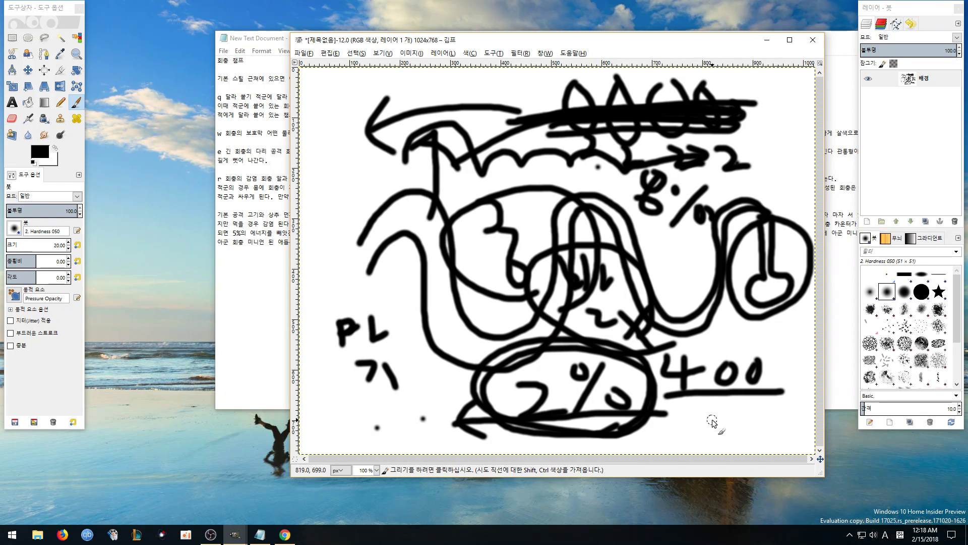
Paint 100 below the underlined 400, circle it, and add arrows leading from it toward the circled 2%
drag(701, 403, 687, 435)
drag(764, 428, 760, 430)
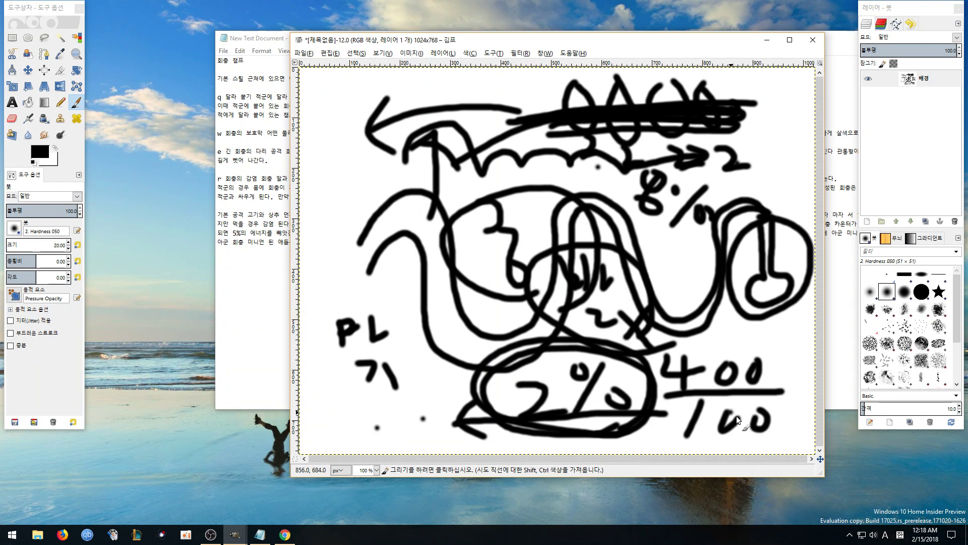
mouse_move(701, 417)
mouse_down()
mouse_move(632, 428)
mouse_move(651, 440)
mouse_up()
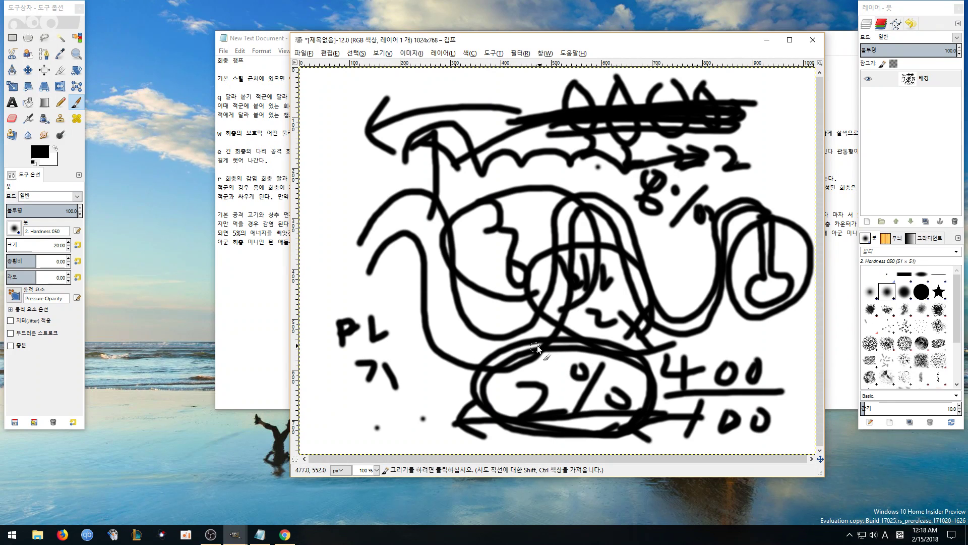
mouse_move(774, 443)
mouse_down()
mouse_move(701, 446)
mouse_move(780, 423)
mouse_move(748, 429)
mouse_up()
drag(646, 388, 527, 389)
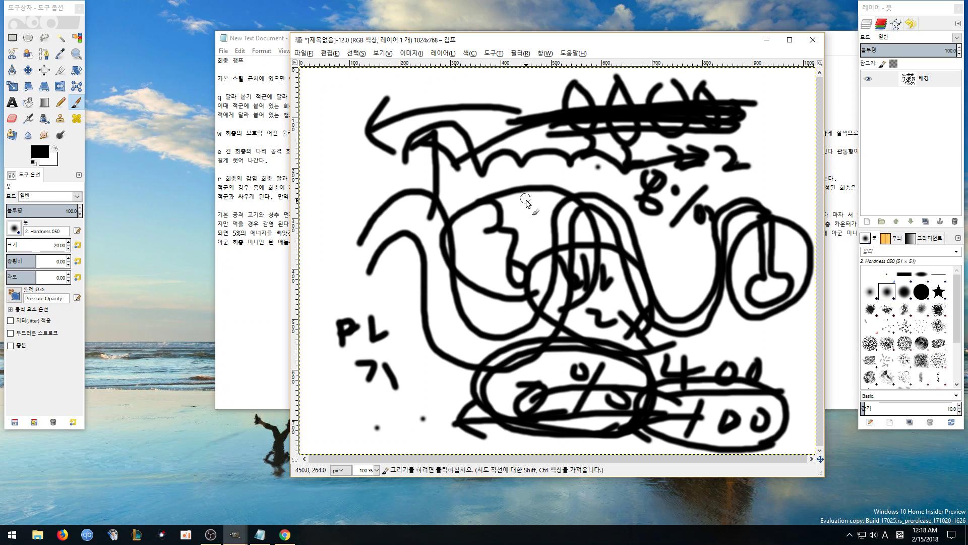
Create a new blank 1024 x 768 image and move its window over the notes, clear of the tool panels
click(307, 54)
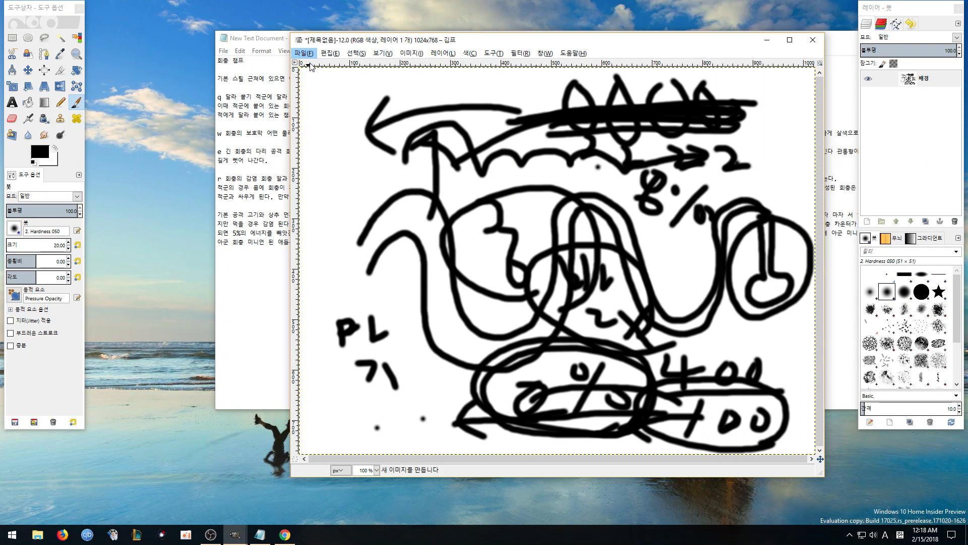
click(311, 67)
click(249, 279)
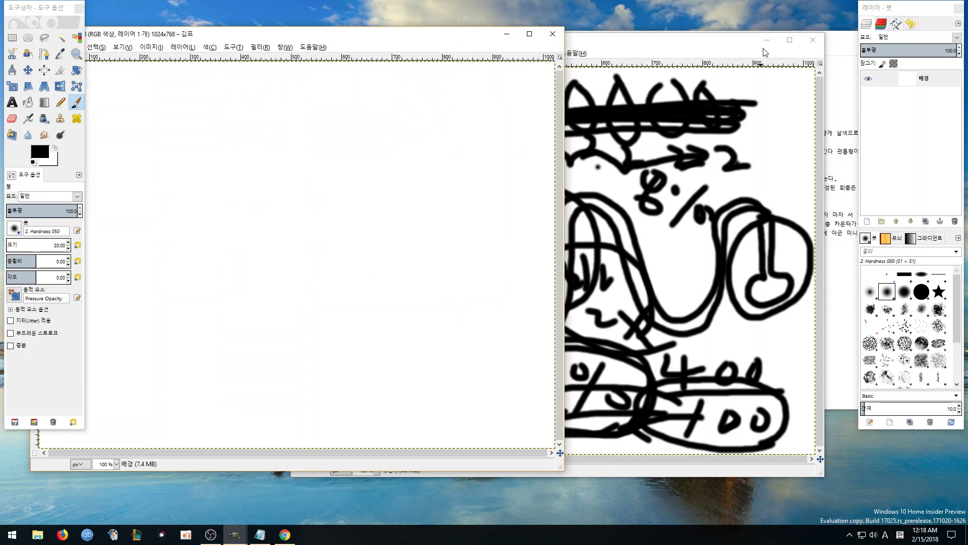
drag(439, 34, 685, 45)
Paint a small round-headed figure, large layered loops to its left, and a long pointed tentacle reaching from the loops through the figure
mouse_move(652, 175)
mouse_down()
mouse_move(630, 260)
mouse_move(785, 281)
mouse_move(651, 246)
mouse_move(554, 255)
mouse_move(661, 328)
mouse_move(702, 314)
mouse_up()
mouse_move(422, 266)
mouse_down()
mouse_move(761, 225)
mouse_move(666, 263)
mouse_move(385, 323)
mouse_up()
drag(681, 172, 651, 177)
mouse_move(414, 163)
mouse_down()
mouse_move(454, 372)
mouse_move(407, 161)
mouse_move(318, 222)
mouse_move(396, 373)
mouse_move(377, 354)
mouse_move(416, 174)
mouse_move(411, 325)
mouse_up()
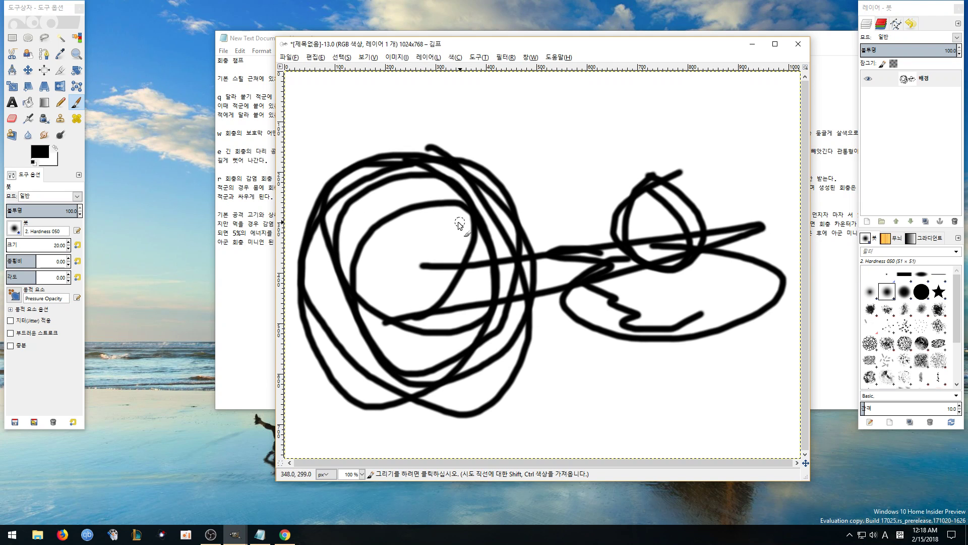
Paint a short Korean label above the large loops and another ring around the figure's head
mouse_move(432, 108)
mouse_down()
mouse_move(440, 132)
mouse_move(460, 117)
mouse_up()
mouse_move(471, 130)
mouse_down()
mouse_move(485, 148)
mouse_move(495, 137)
mouse_move(522, 157)
mouse_move(524, 177)
mouse_up()
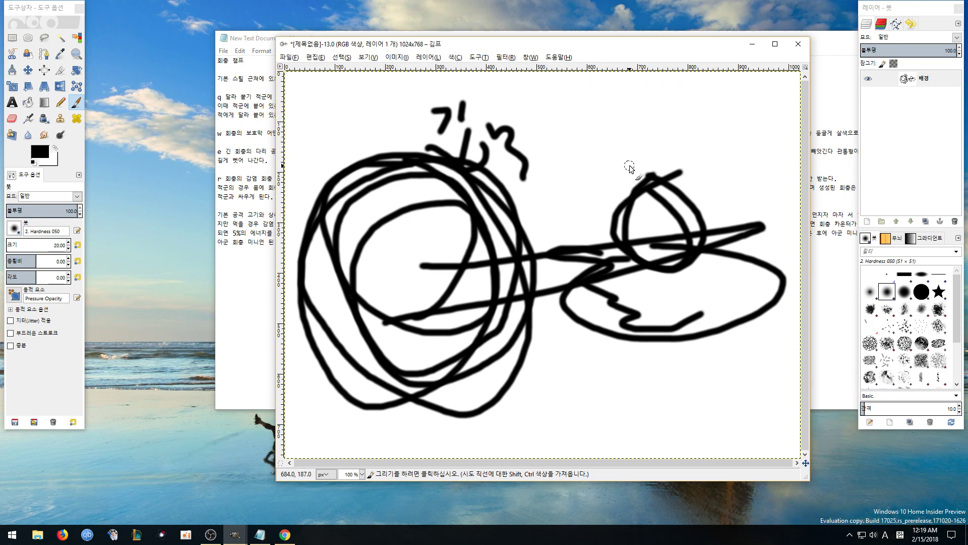
mouse_move(683, 239)
mouse_down()
mouse_move(641, 185)
mouse_move(660, 248)
mouse_up()
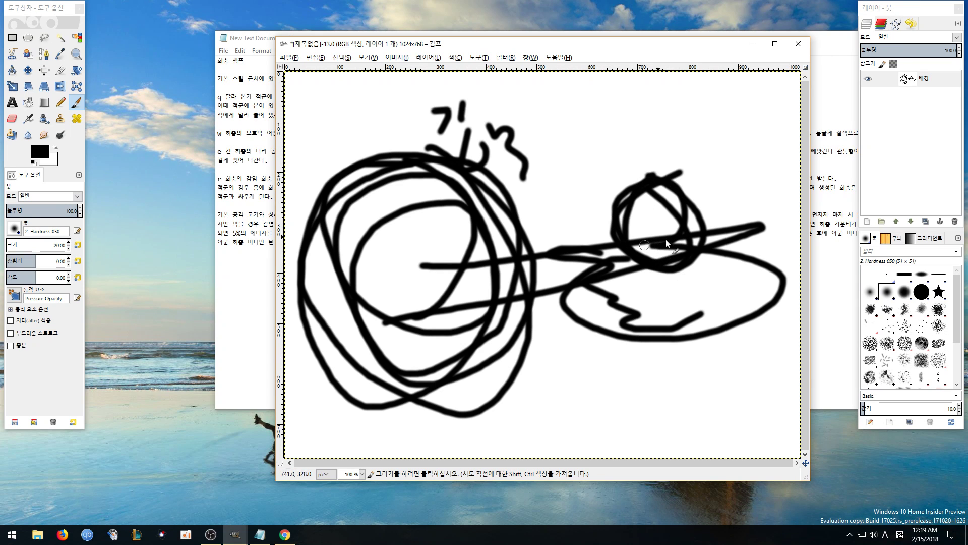
Paint a second tentacle from the large loops toward the upper right, with a small loop and trailing strokes midway along it
mouse_move(716, 110)
mouse_down()
mouse_move(614, 129)
mouse_move(618, 174)
mouse_up()
mouse_move(411, 234)
mouse_down()
mouse_move(605, 136)
mouse_move(542, 209)
mouse_up()
drag(626, 131, 525, 202)
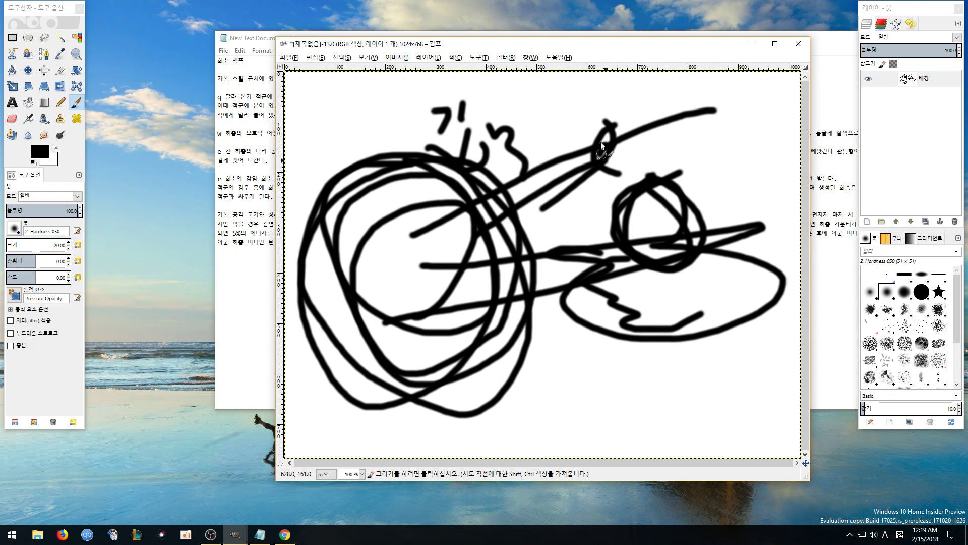
drag(602, 154, 537, 226)
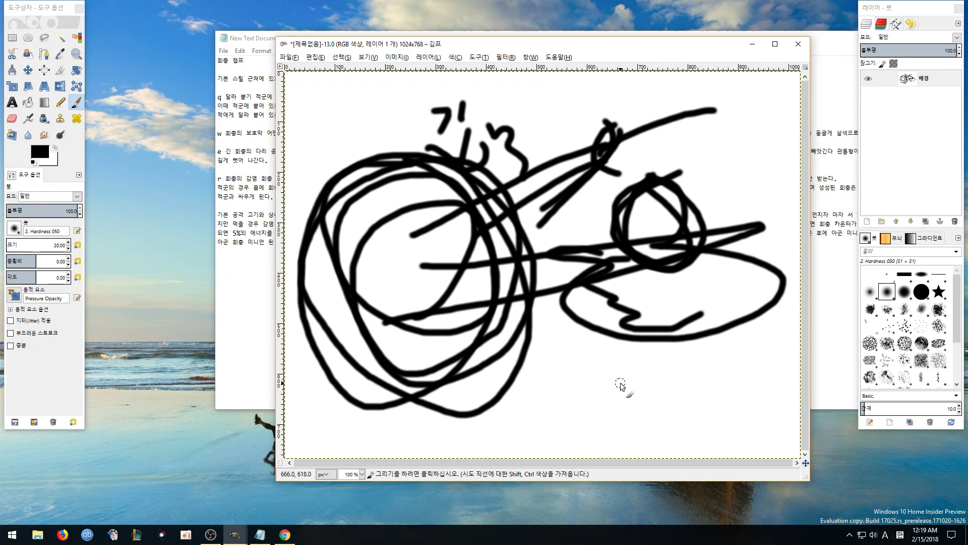
Paint a short Korean label below the figure's oval body
mouse_move(600, 364)
mouse_down()
mouse_move(620, 378)
mouse_move(604, 387)
mouse_move(642, 378)
mouse_up()
mouse_move(637, 394)
mouse_down()
mouse_move(638, 412)
mouse_move(650, 415)
mouse_up()
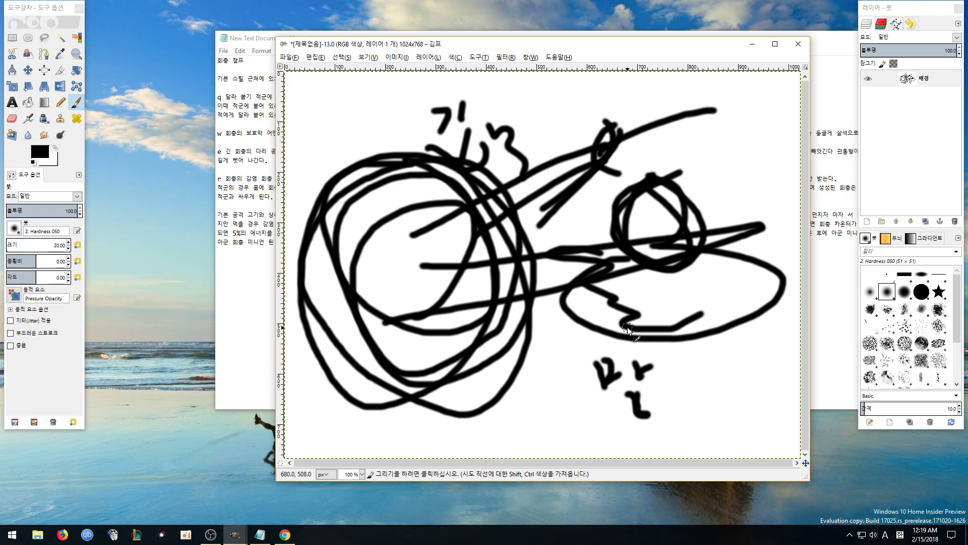
mouse_move(687, 346)
mouse_down()
mouse_move(668, 381)
mouse_move(751, 387)
mouse_up()
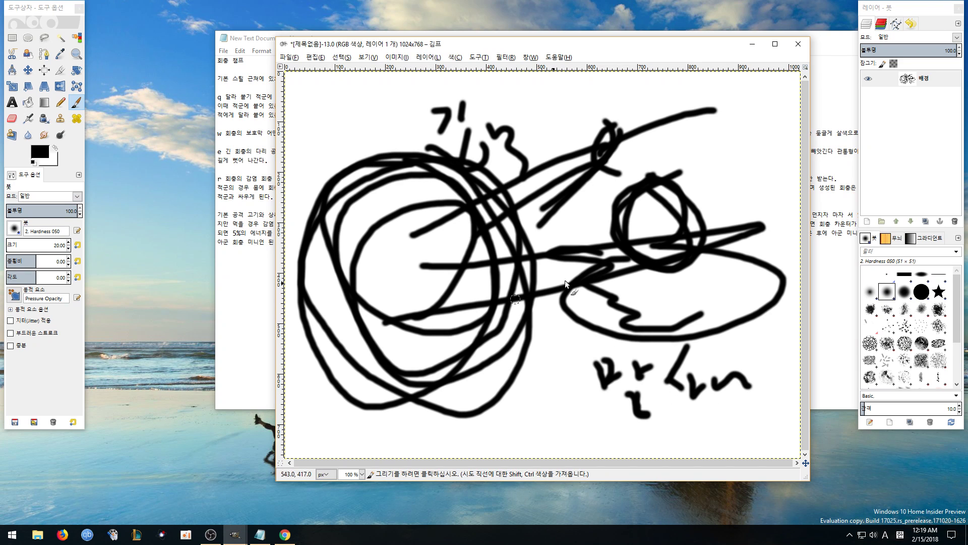
Paint several more diagonal tentacle lines from the large loops toward the upper right and a curved loop beside the figure's head
mouse_move(514, 191)
mouse_down()
mouse_move(685, 142)
mouse_move(665, 160)
mouse_up()
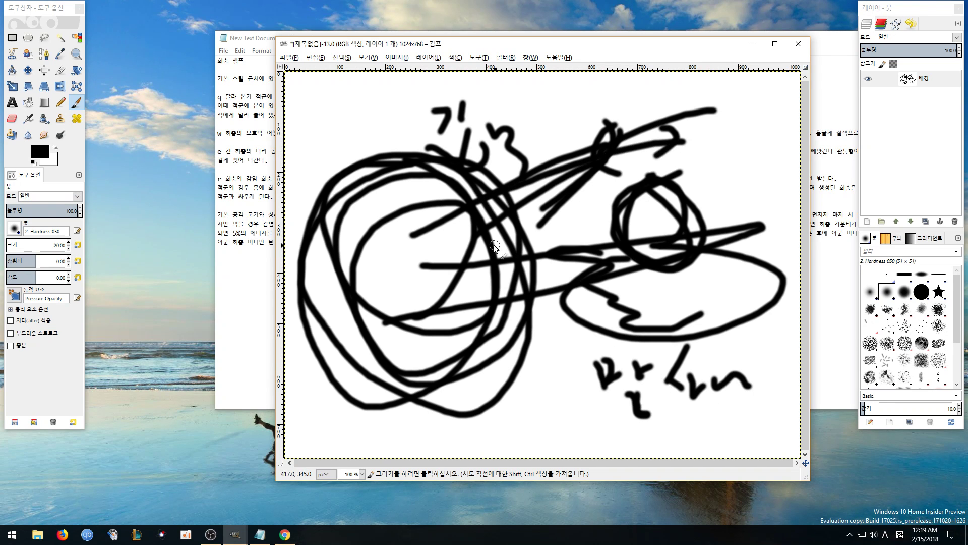
drag(539, 224, 676, 166)
drag(590, 212, 633, 197)
drag(469, 259, 719, 153)
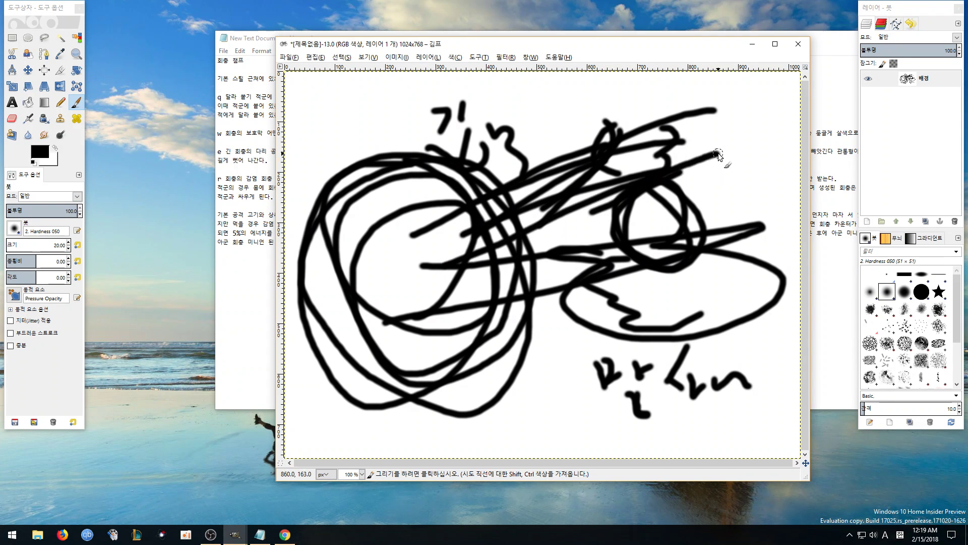
mouse_move(597, 156)
mouse_down()
mouse_move(602, 246)
mouse_move(603, 172)
mouse_move(629, 242)
mouse_up()
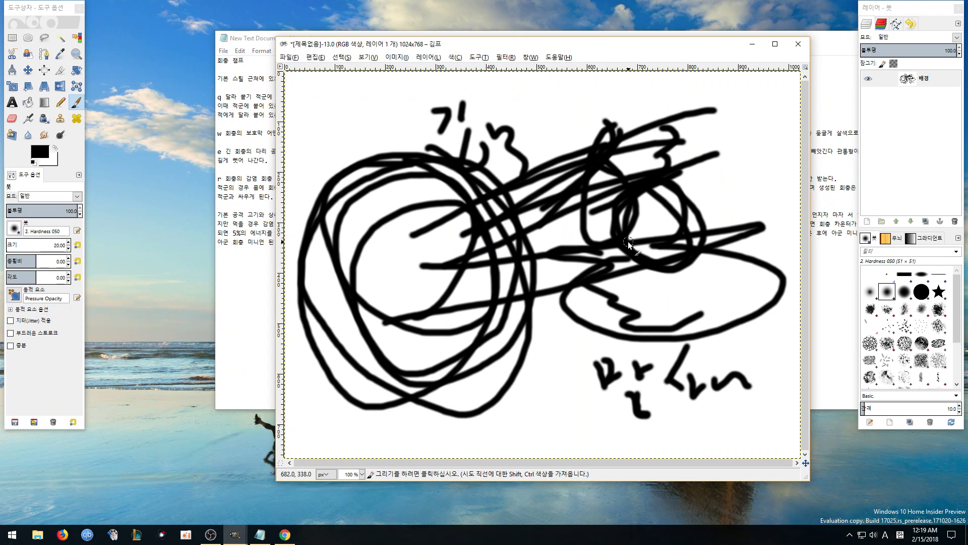
Paint a wavy tentacle from the large loops under the figure, with loops at its end, a return line and a circle at its base
mouse_move(517, 337)
mouse_down()
mouse_move(600, 308)
mouse_move(728, 295)
mouse_move(762, 302)
mouse_move(657, 341)
mouse_move(666, 337)
mouse_up()
drag(741, 333, 725, 323)
mouse_move(719, 268)
mouse_down()
mouse_move(752, 355)
mouse_move(702, 283)
mouse_up()
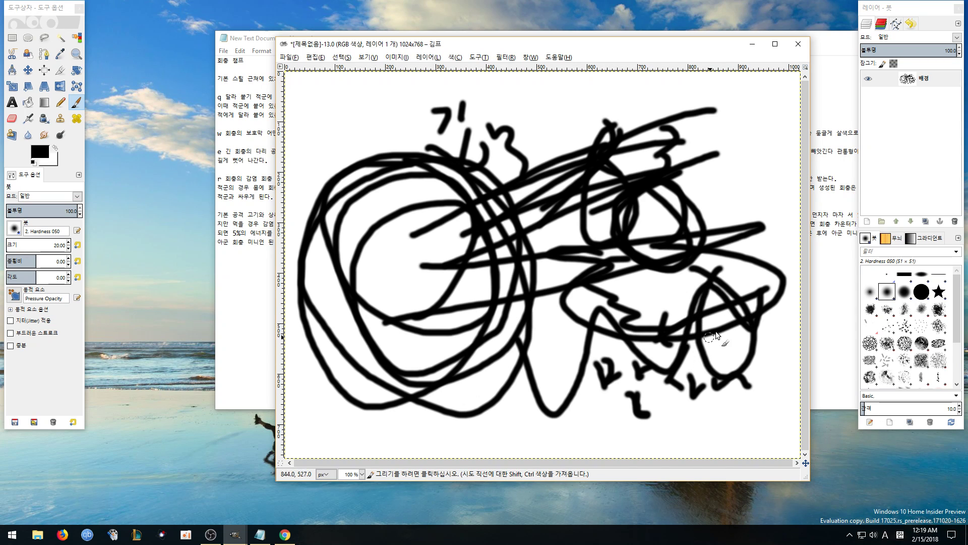
drag(661, 345, 665, 356)
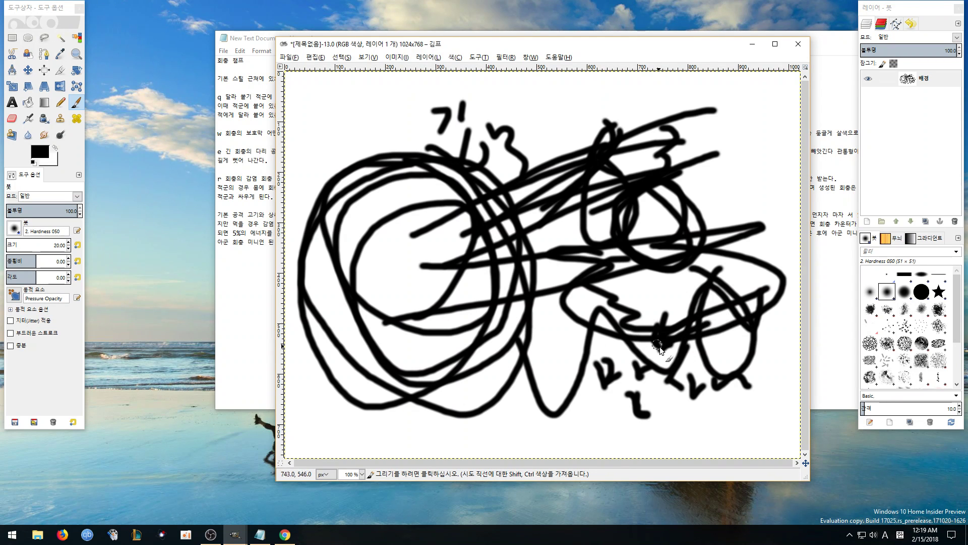
drag(764, 291, 507, 399)
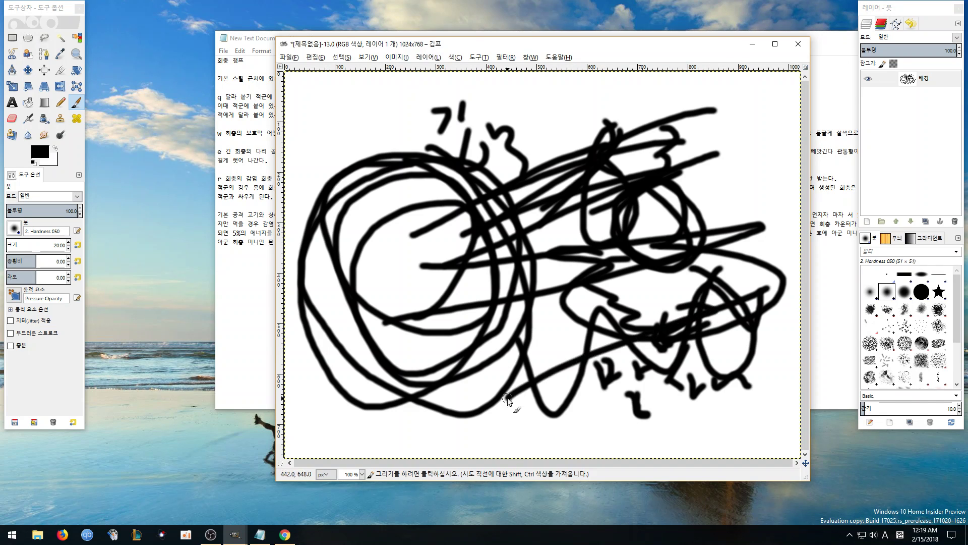
mouse_move(483, 314)
mouse_down()
mouse_move(527, 386)
mouse_move(502, 335)
mouse_up()
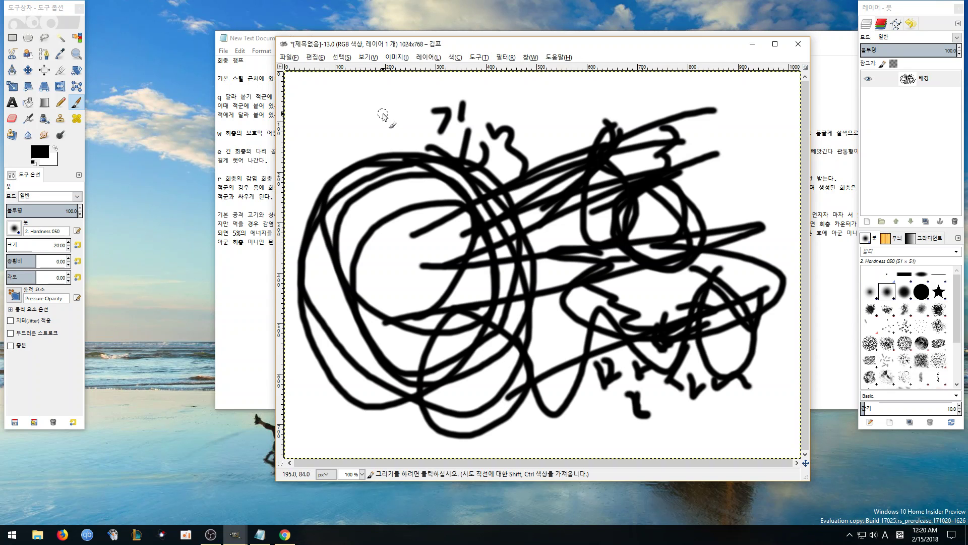
Paint a long left-pointing arrow across the label above the large loops and check the skill notes in Notepad
drag(383, 113, 574, 111)
drag(406, 87, 390, 135)
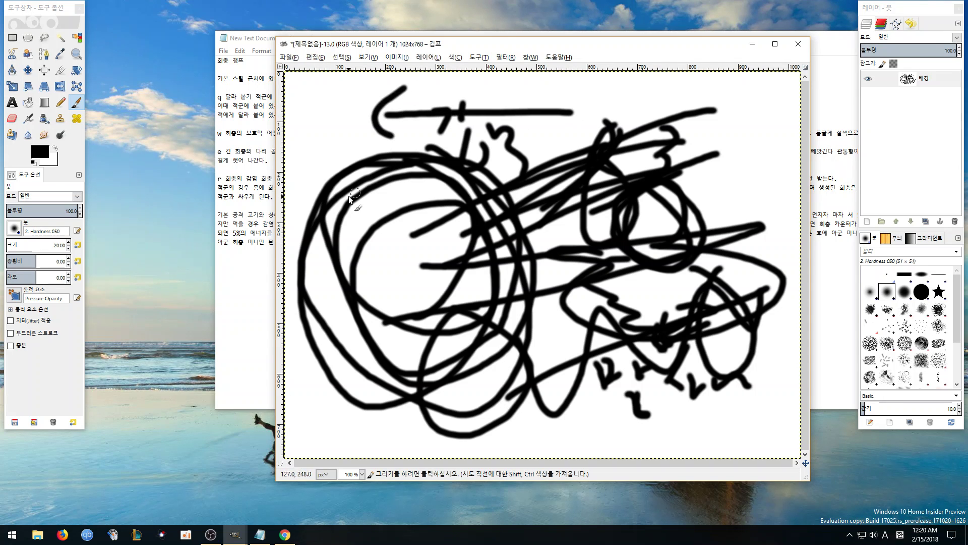
click(252, 198)
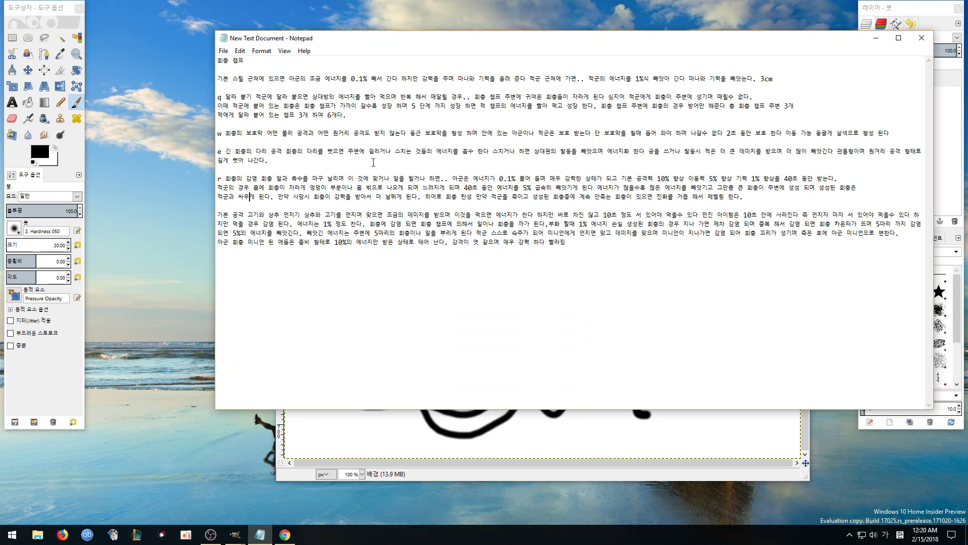
click(387, 430)
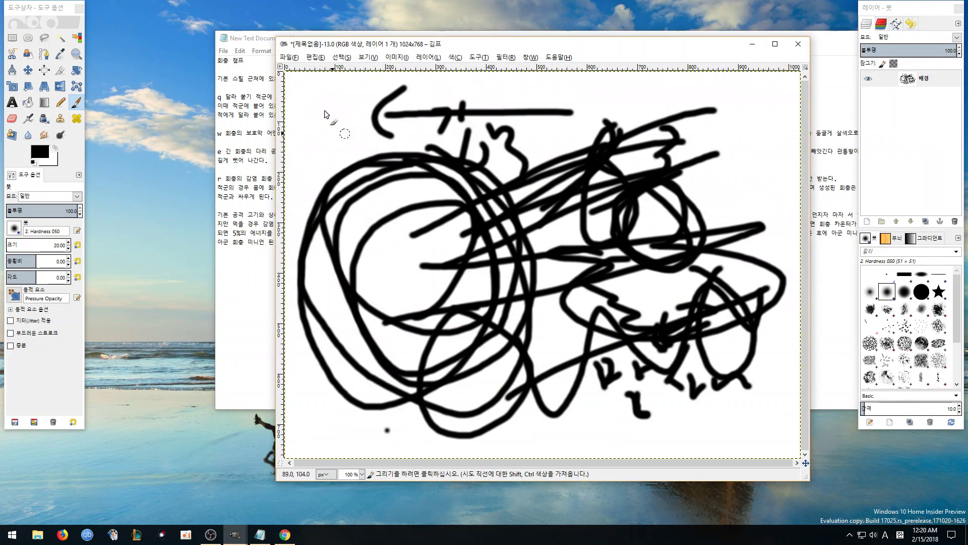
click(290, 62)
click(302, 69)
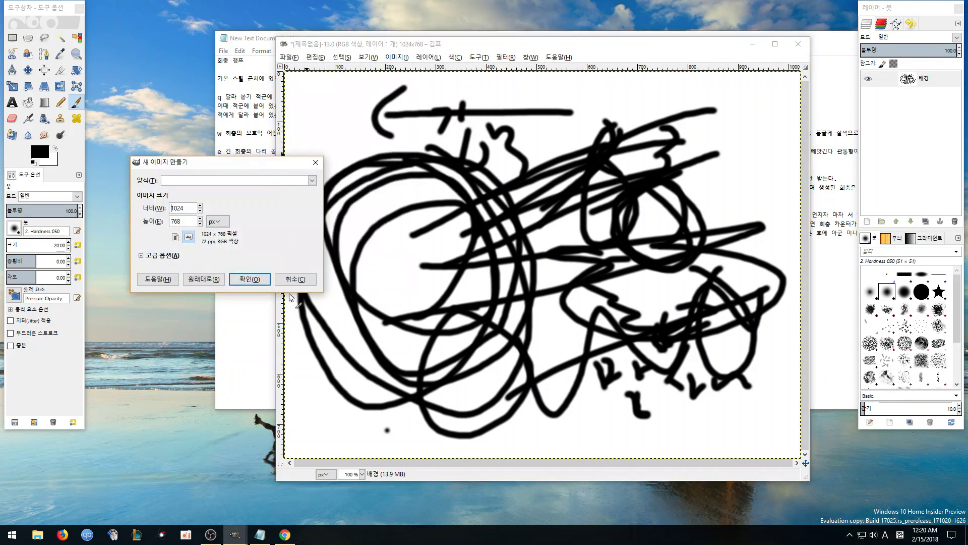
click(298, 278)
Create a new blank 1024 x 768 image, minimize the previous drawing and move the new window beside the start of the notes
click(289, 57)
click(302, 68)
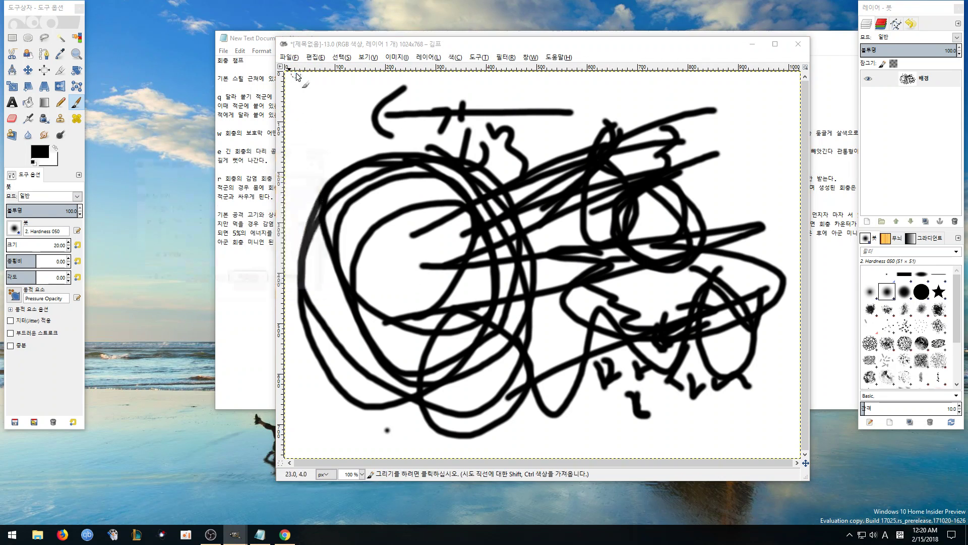
click(250, 279)
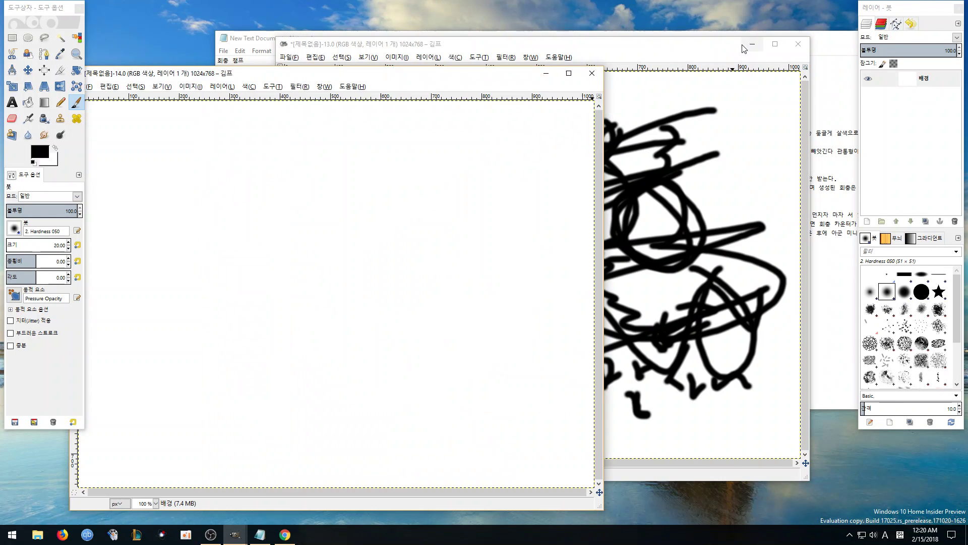
click(752, 43)
drag(455, 82, 693, 68)
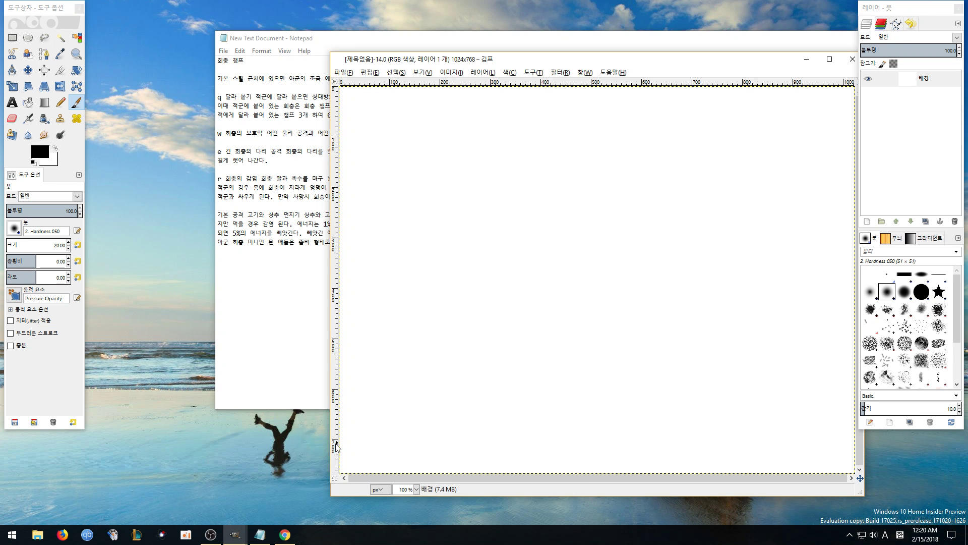
Switch to the OBS window
click(210, 534)
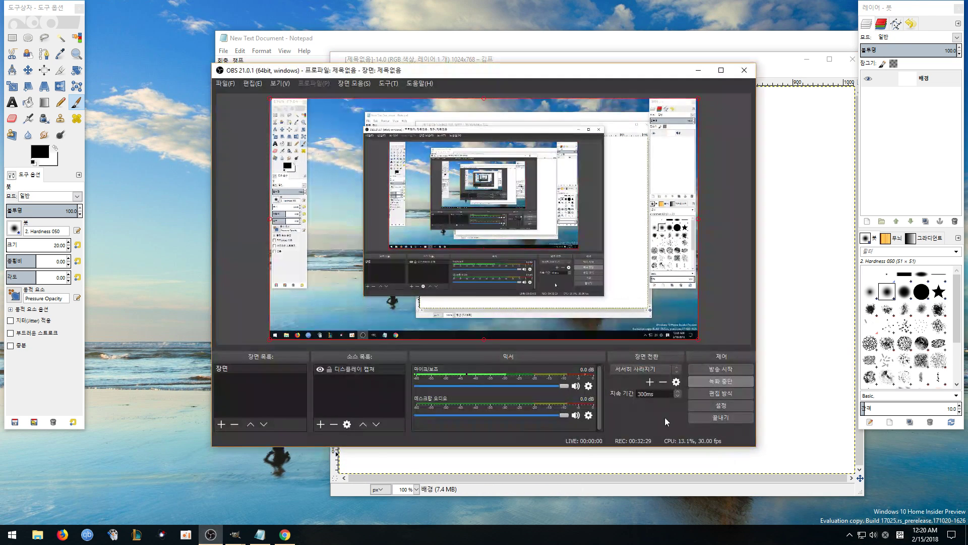
Stop the current recording in OBS and minimize its window
click(712, 383)
click(698, 70)
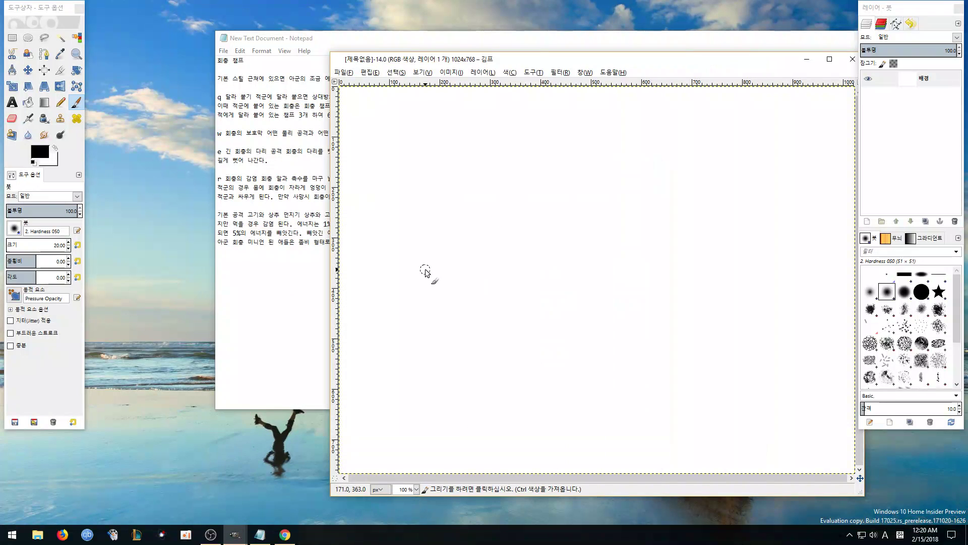
Check the skill notes in Notepad and paint a large letter R in the upper-left area of the blank image
click(276, 203)
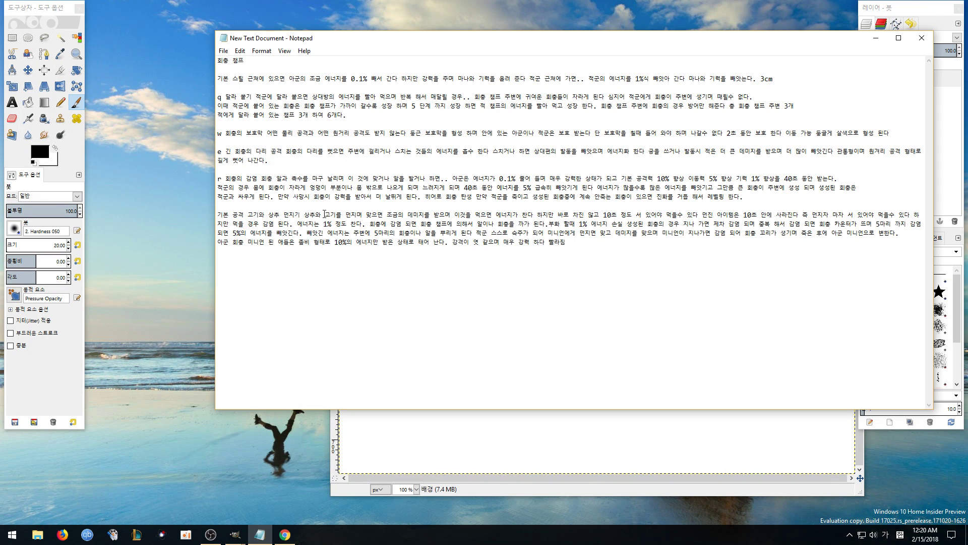
click(457, 423)
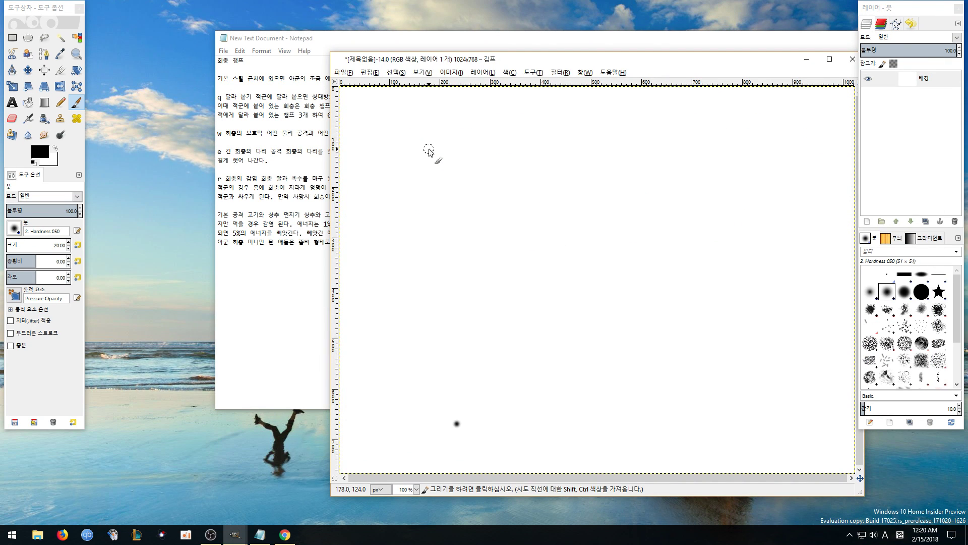
mouse_move(377, 117)
mouse_down()
mouse_move(375, 177)
mouse_move(369, 126)
mouse_move(420, 183)
mouse_up()
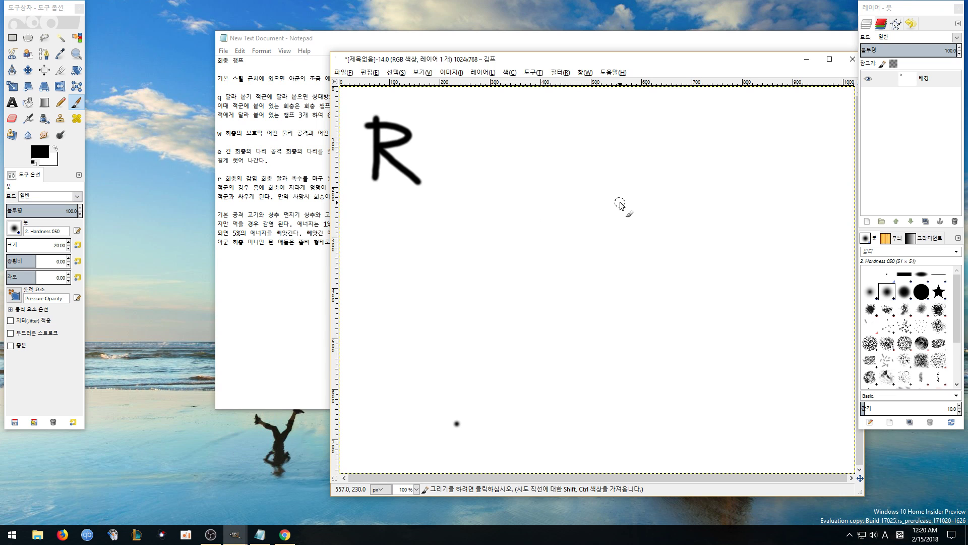
click(294, 214)
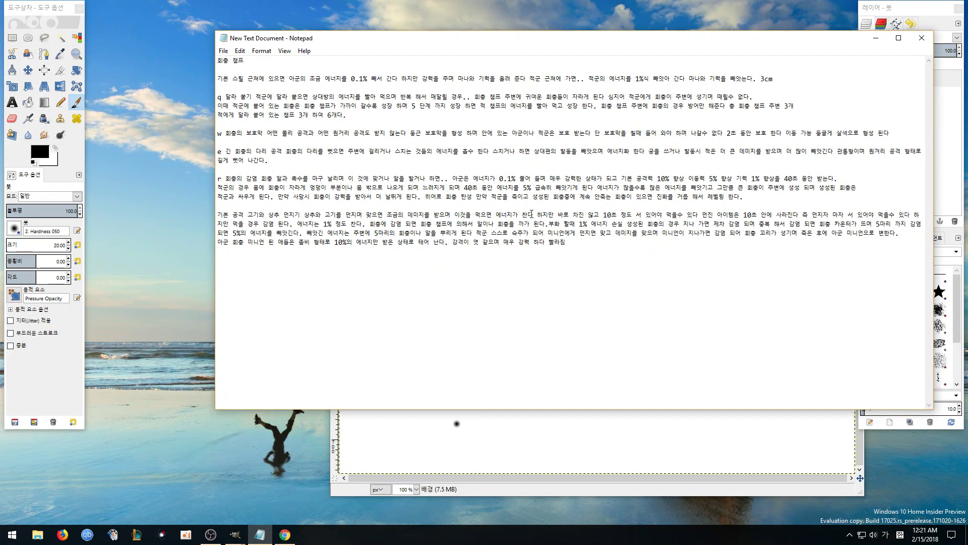
click(539, 428)
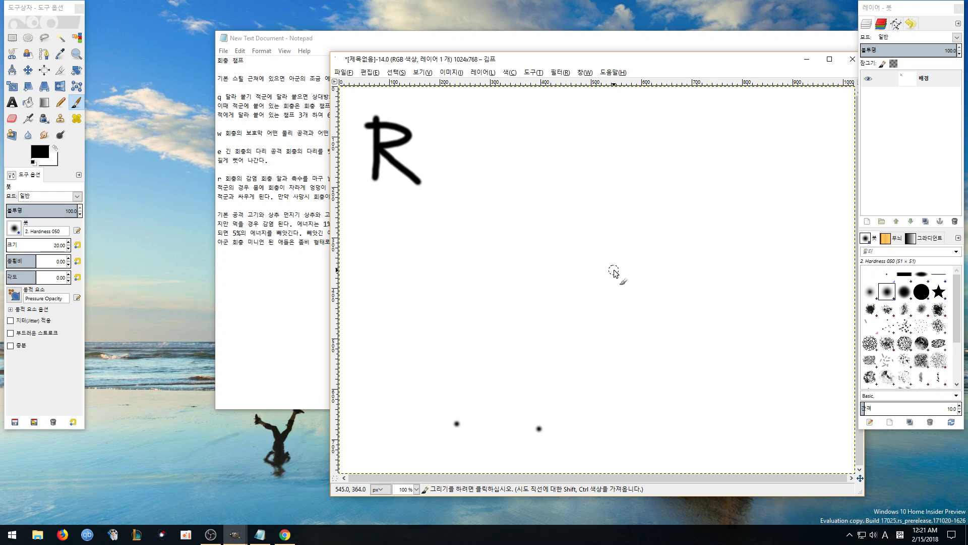
mouse_move(640, 207)
mouse_down()
mouse_move(624, 288)
mouse_move(716, 282)
mouse_move(681, 213)
mouse_move(638, 208)
mouse_up()
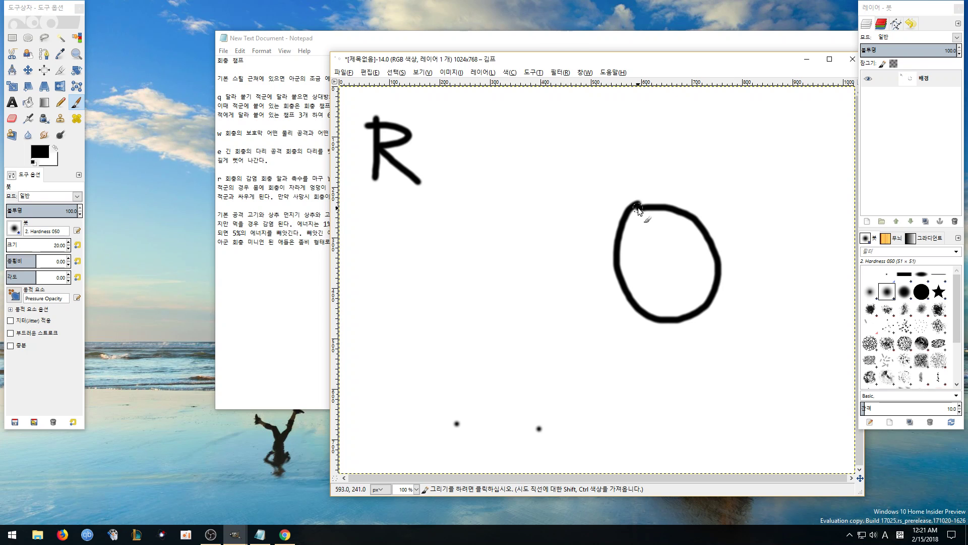
click(286, 222)
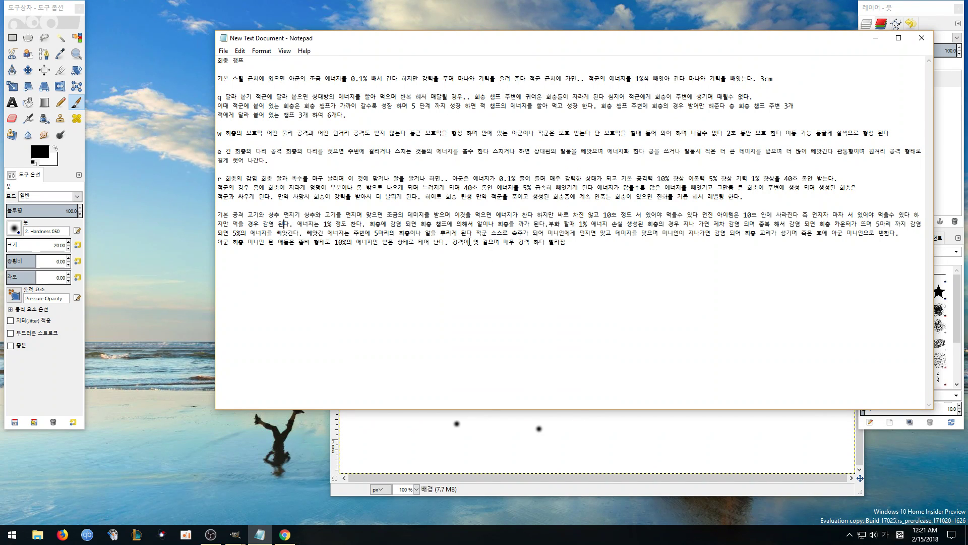
click(576, 433)
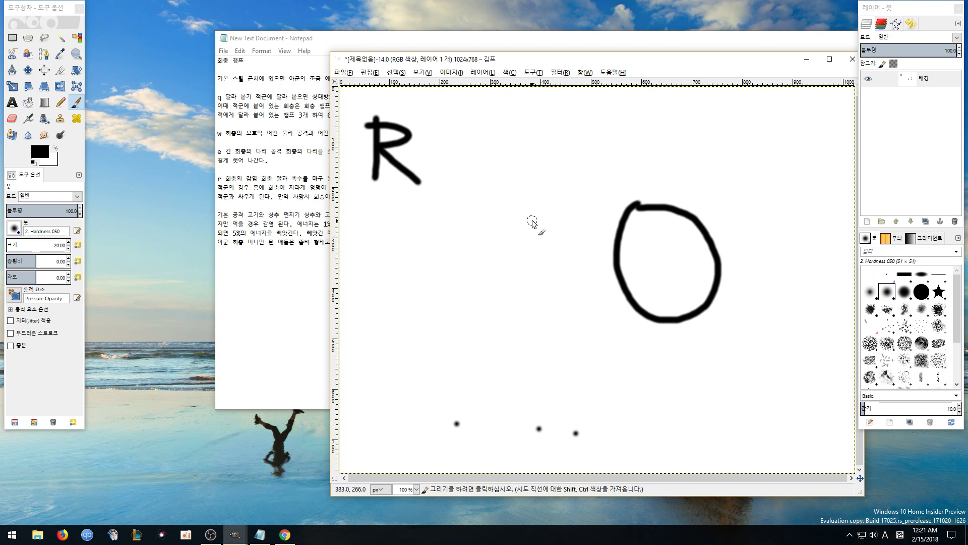
key(ctrl)
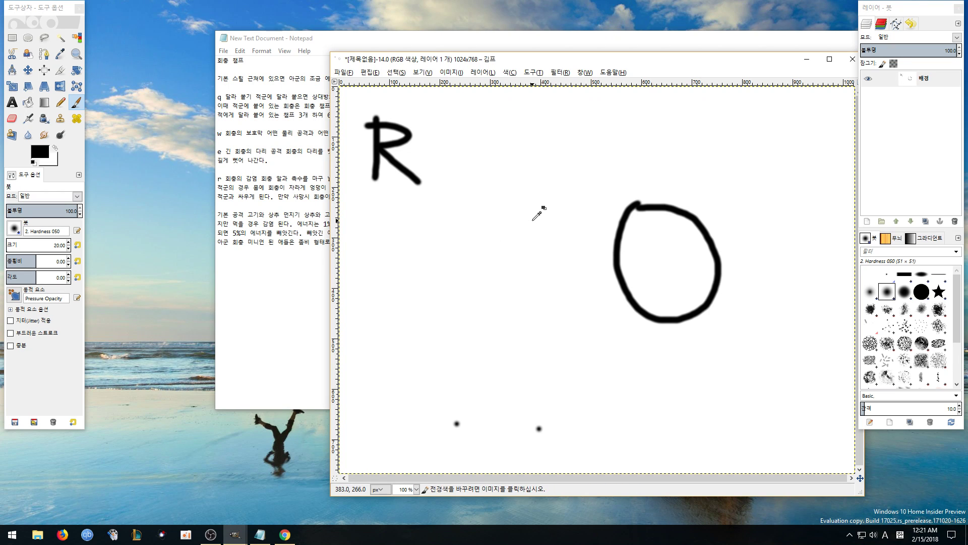
key(ctrl+z)
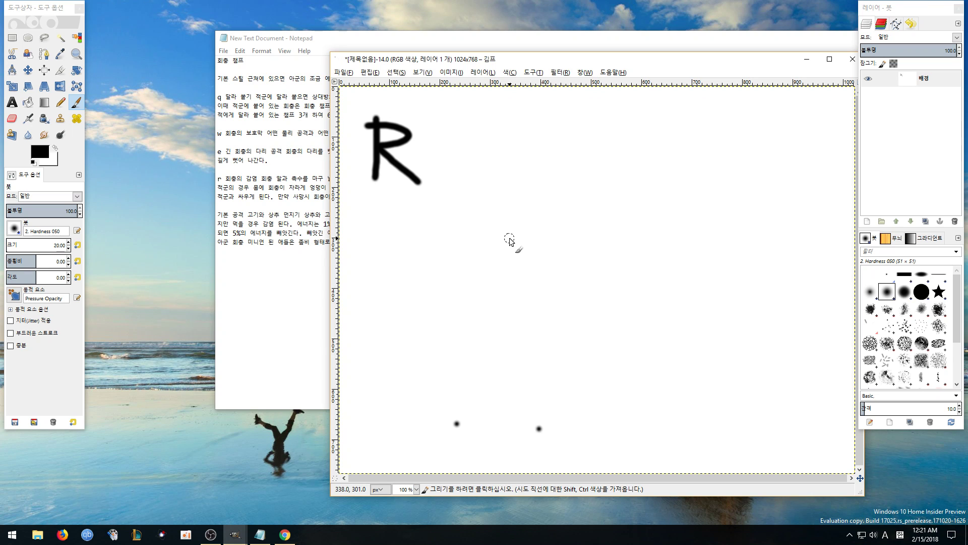
Paint short lettering-like strokes right of the R, a tall oval beside them and a small crossed mark above the oval
mouse_move(491, 189)
mouse_down()
mouse_move(508, 210)
mouse_move(535, 202)
mouse_up()
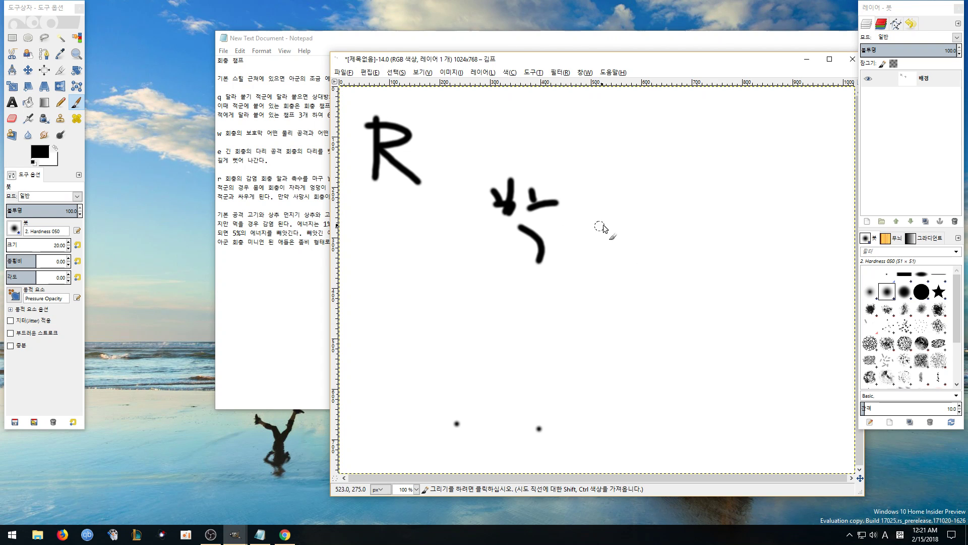
mouse_move(619, 209)
mouse_down()
mouse_move(666, 230)
mouse_move(603, 252)
mouse_up()
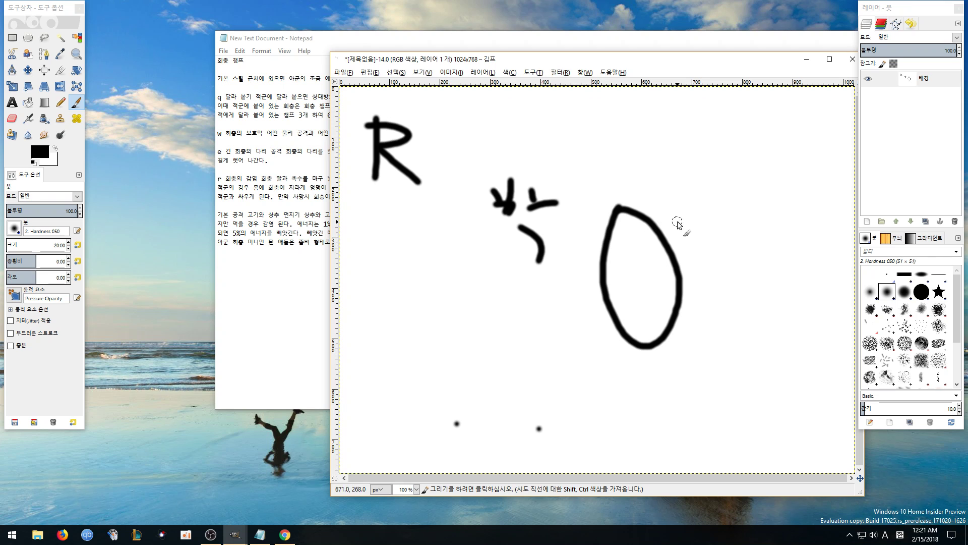
drag(616, 164, 626, 167)
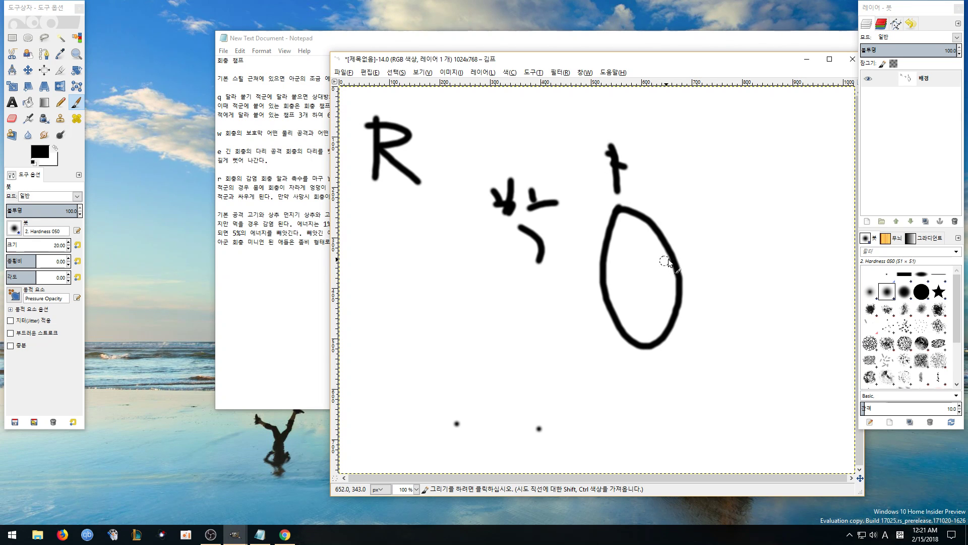
Paint seven long, narrow loops radiating around the tall oval as tentacles
mouse_move(749, 226)
mouse_down()
mouse_move(656, 275)
mouse_move(788, 265)
mouse_move(756, 228)
mouse_move(734, 228)
mouse_up()
mouse_move(505, 291)
mouse_down()
mouse_move(557, 307)
mouse_move(502, 289)
mouse_up()
mouse_move(474, 231)
mouse_down()
mouse_move(404, 226)
mouse_move(472, 233)
mouse_up()
mouse_move(579, 332)
mouse_down()
mouse_move(538, 398)
mouse_move(592, 339)
mouse_up()
mouse_move(669, 365)
mouse_down()
mouse_move(674, 373)
mouse_move(670, 363)
mouse_up()
mouse_move(711, 319)
mouse_down()
mouse_move(767, 419)
mouse_move(710, 317)
mouse_up()
drag(732, 153, 716, 171)
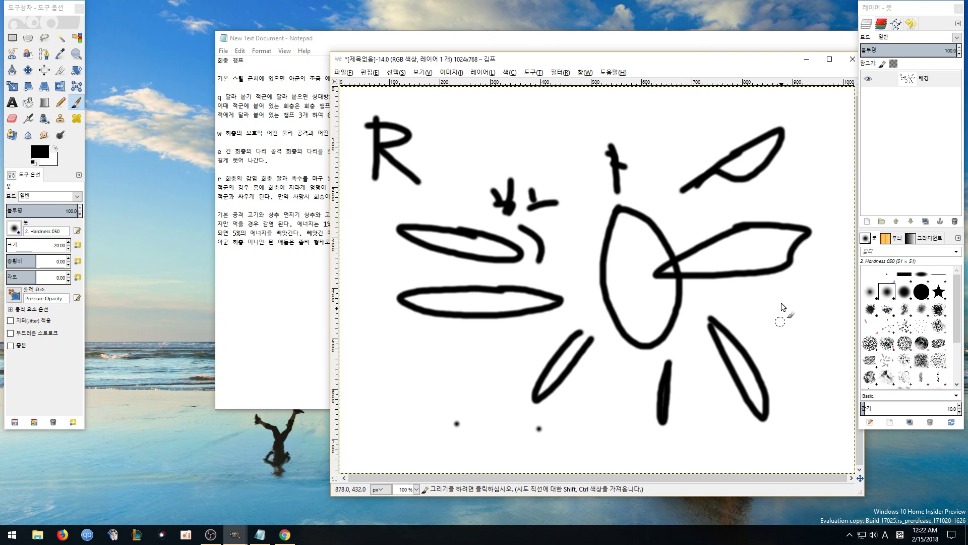
Paint small egg-like circles scattered among the tentacles around the tall oval
drag(600, 374, 607, 370)
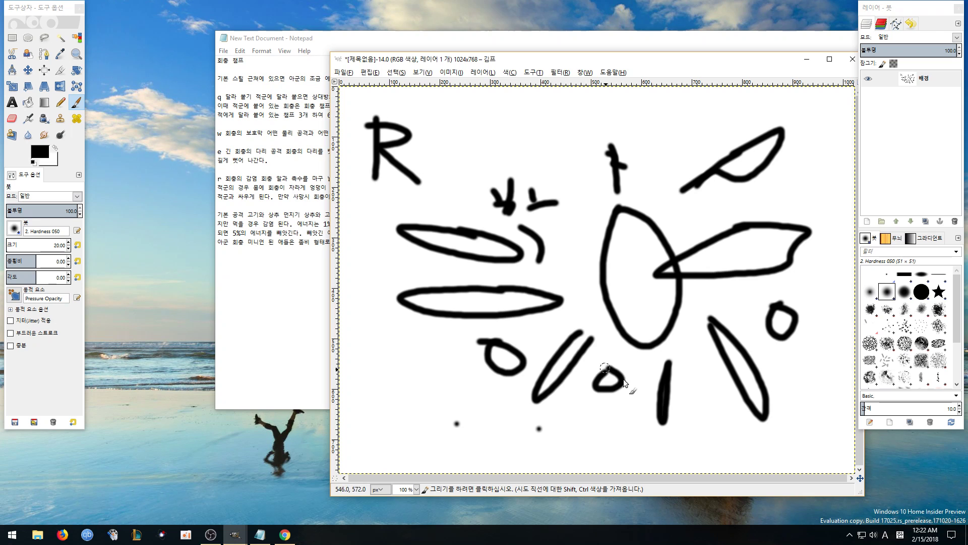
drag(694, 377, 709, 379)
mouse_move(730, 289)
mouse_down()
mouse_move(743, 306)
mouse_move(729, 307)
mouse_up()
mouse_move(702, 204)
mouse_down()
mouse_move(714, 193)
mouse_move(704, 201)
mouse_up()
drag(473, 150, 484, 154)
drag(555, 152, 565, 167)
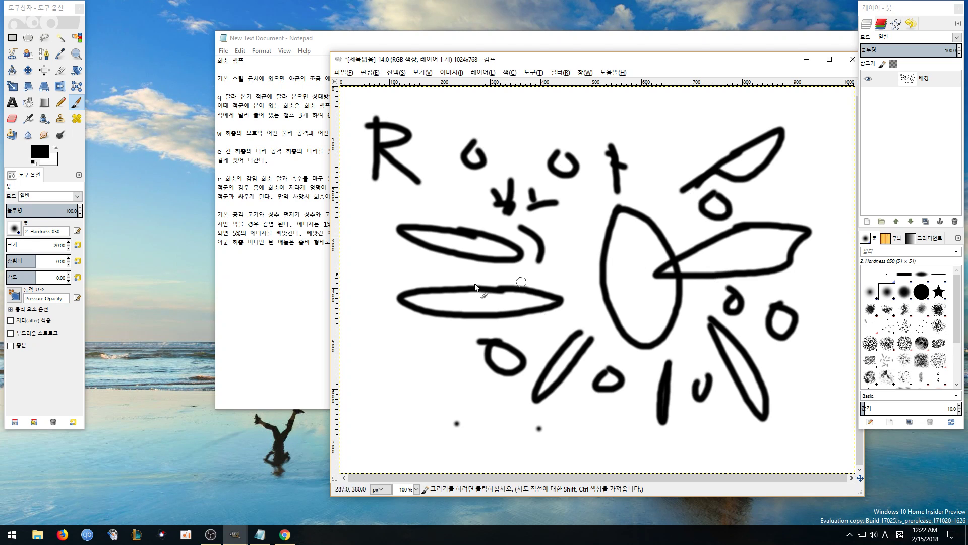
Create another blank 1024 x 768 image
click(343, 72)
click(359, 84)
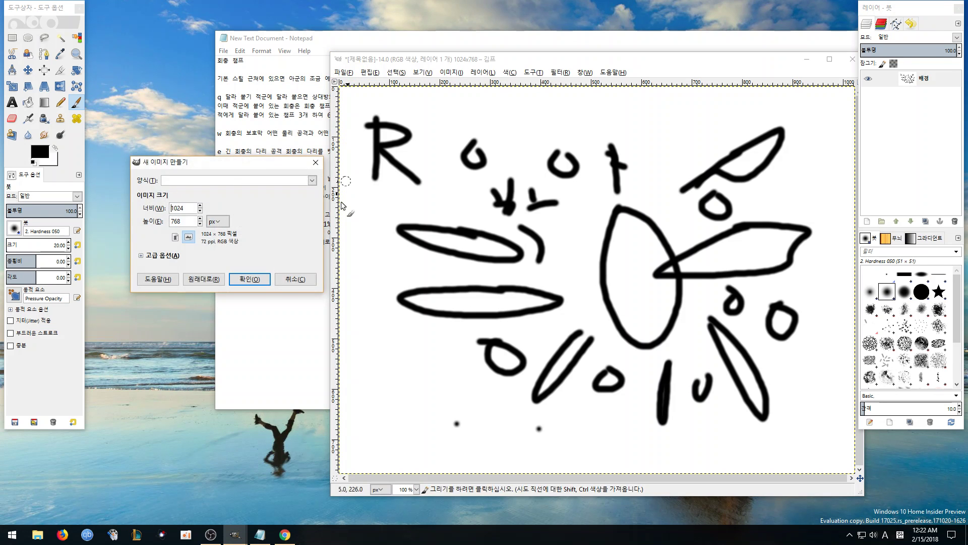
click(251, 277)
Paint a large circle with inner marks, a long horizontal spike piercing it and a smaller circle with an inner curve at its upper right
mouse_move(449, 169)
mouse_down()
mouse_move(437, 177)
mouse_move(514, 185)
mouse_move(431, 163)
mouse_up()
mouse_move(321, 248)
mouse_down()
mouse_move(521, 248)
mouse_move(361, 268)
mouse_move(383, 271)
mouse_up()
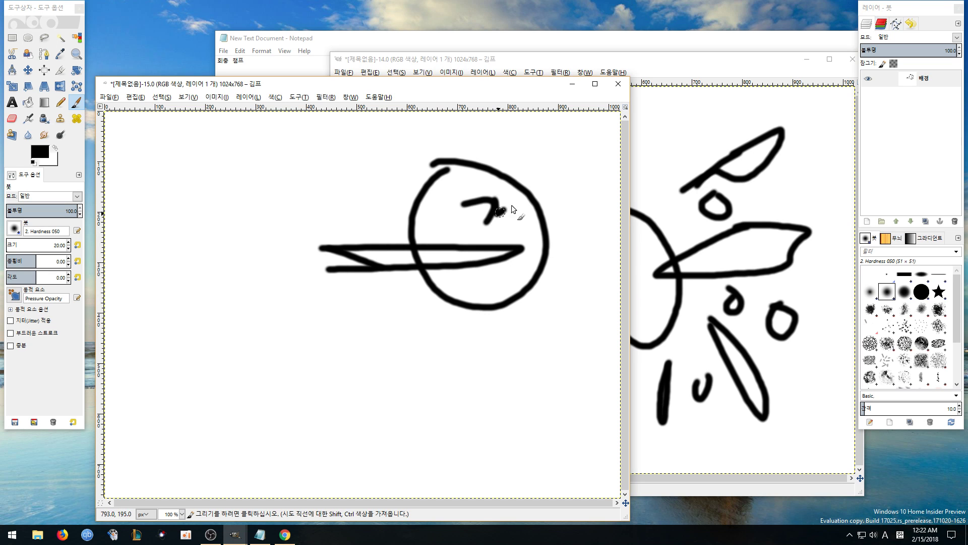
mouse_move(515, 131)
mouse_down()
mouse_move(574, 183)
mouse_move(533, 124)
mouse_move(545, 149)
mouse_up()
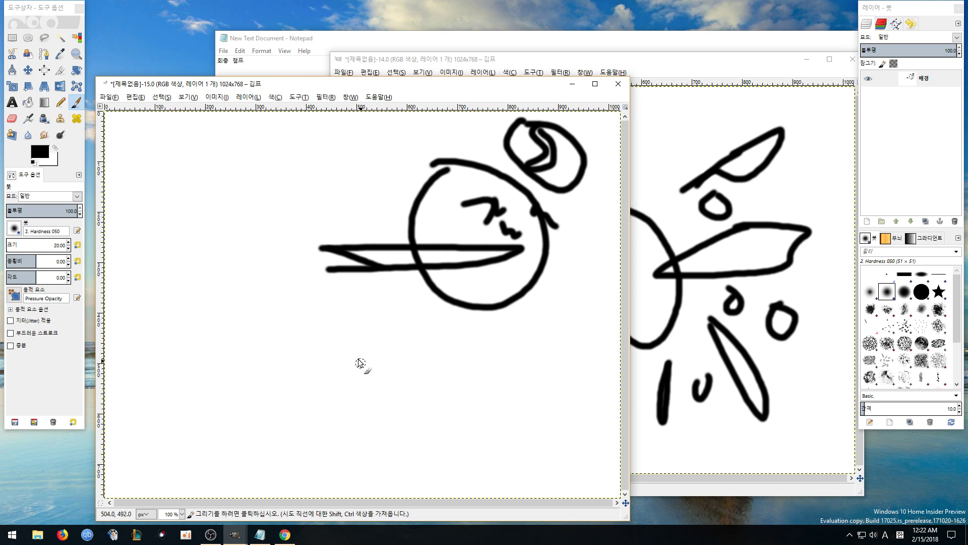
Paint a small circle below the spike with an arrow and an X beside it, and add outer rings to both small circles
drag(361, 364, 337, 361)
mouse_move(479, 343)
mouse_down()
mouse_move(380, 360)
mouse_move(395, 336)
mouse_move(406, 381)
mouse_up()
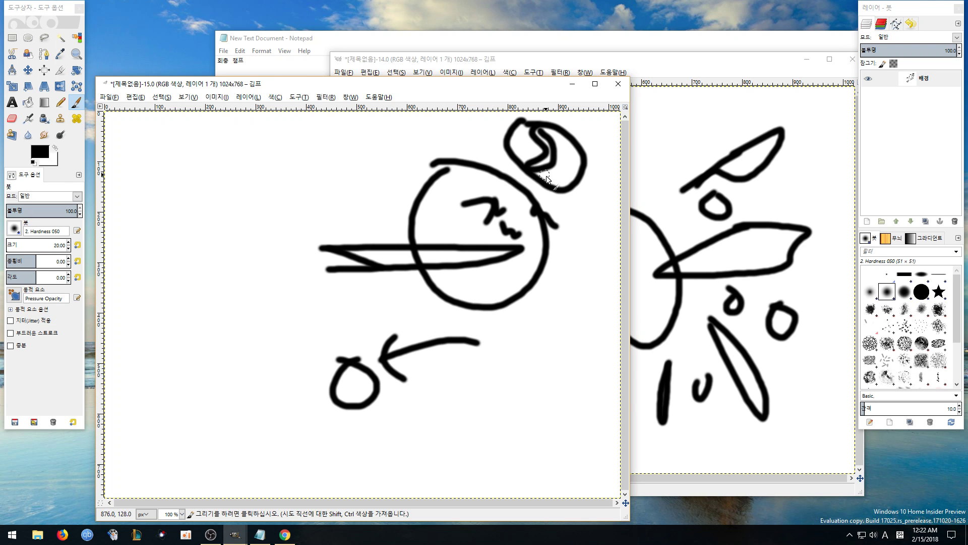
drag(545, 174, 573, 143)
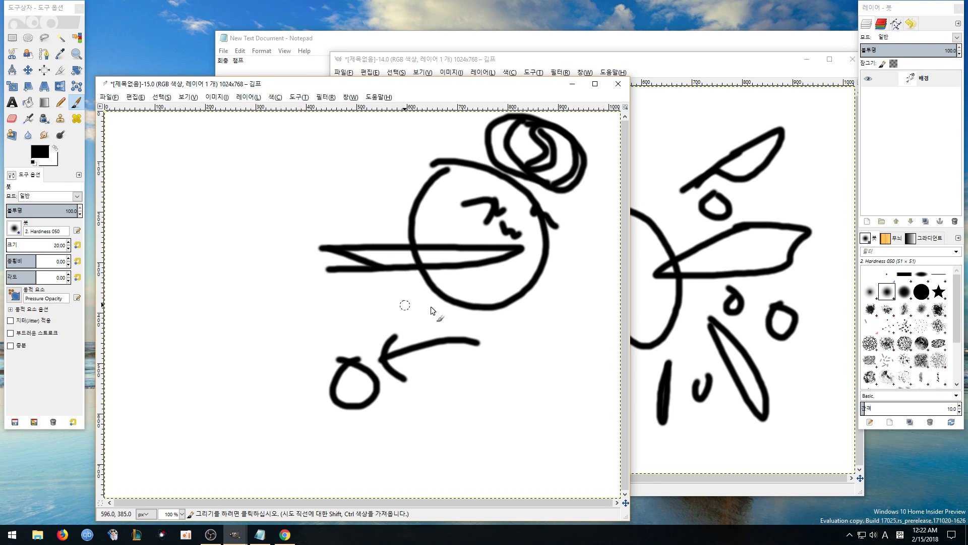
mouse_move(377, 384)
mouse_down()
mouse_move(359, 362)
mouse_move(351, 407)
mouse_up()
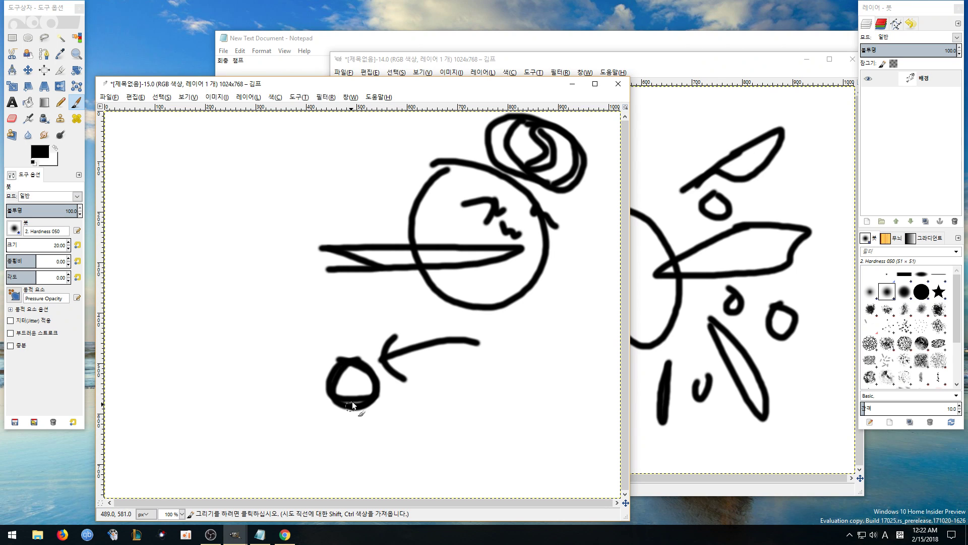
mouse_move(386, 304)
mouse_down()
mouse_move(352, 345)
mouse_move(380, 353)
mouse_up()
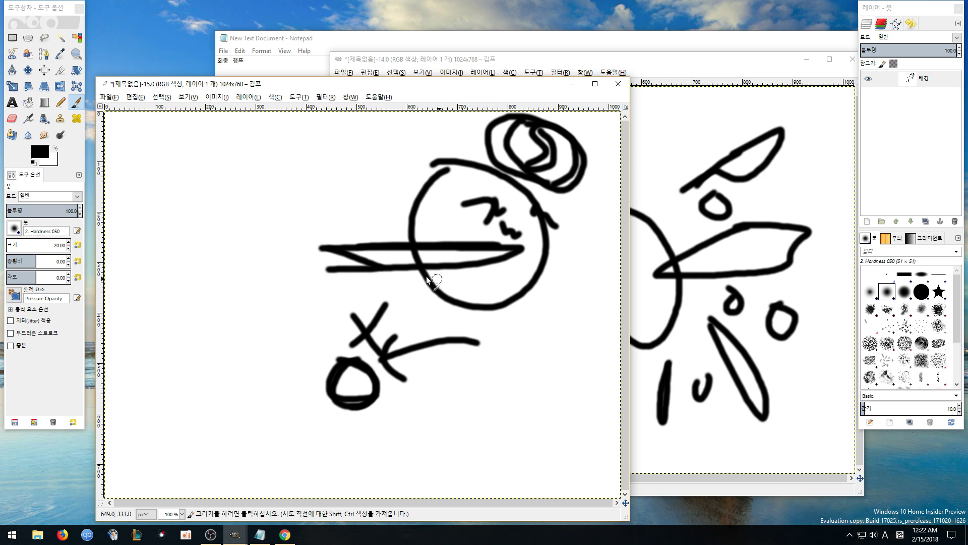
Return to the R drawing and add inner strokes to two upper tentacles and a larger outline to the one crossing the oval
click(731, 291)
mouse_move(782, 133)
mouse_down()
mouse_move(779, 156)
mouse_move(726, 174)
mouse_up()
drag(472, 232, 503, 264)
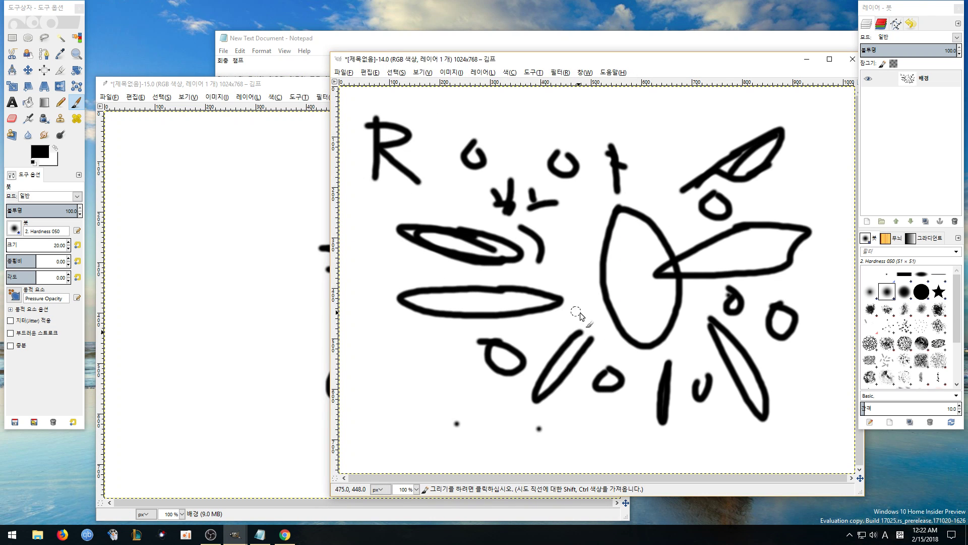
mouse_move(671, 273)
mouse_down()
mouse_move(730, 230)
mouse_move(704, 272)
mouse_up()
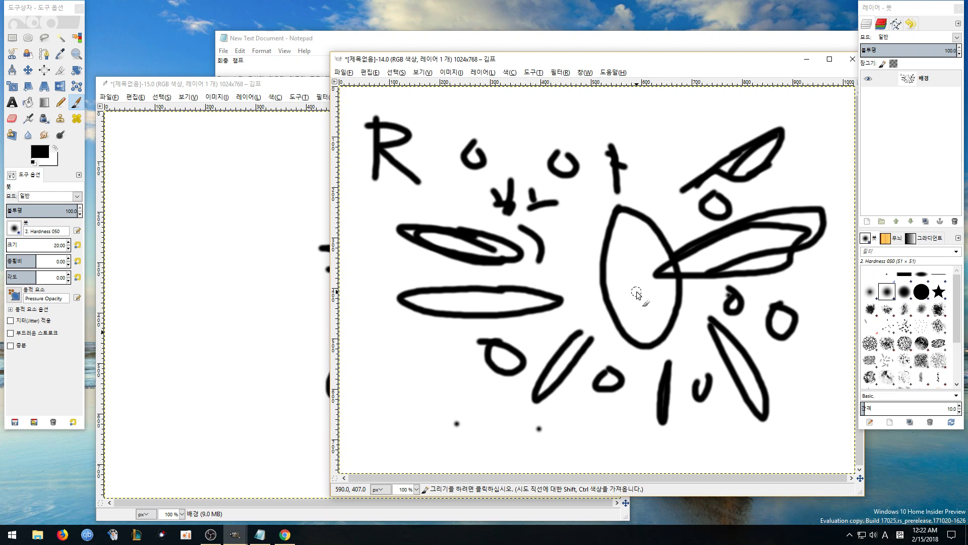
Paint a long loop at the oval's upper left, a small loop above it and two circles near the lower-right tentacle
mouse_move(608, 206)
mouse_down()
mouse_move(524, 144)
mouse_move(594, 207)
mouse_up()
mouse_move(657, 166)
mouse_down()
mouse_move(655, 119)
mouse_move(652, 159)
mouse_up()
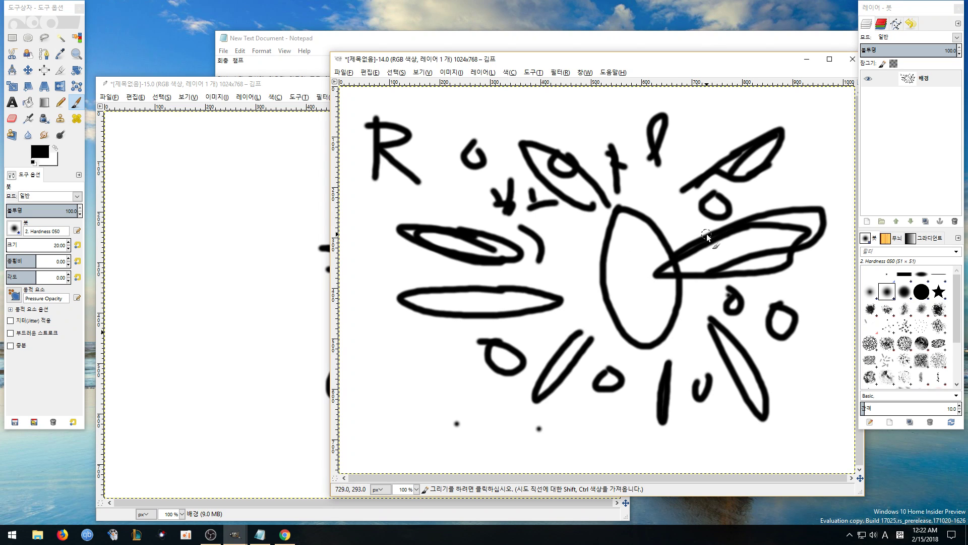
drag(810, 354, 817, 340)
mouse_move(799, 369)
mouse_down()
mouse_move(779, 391)
mouse_move(799, 388)
mouse_up()
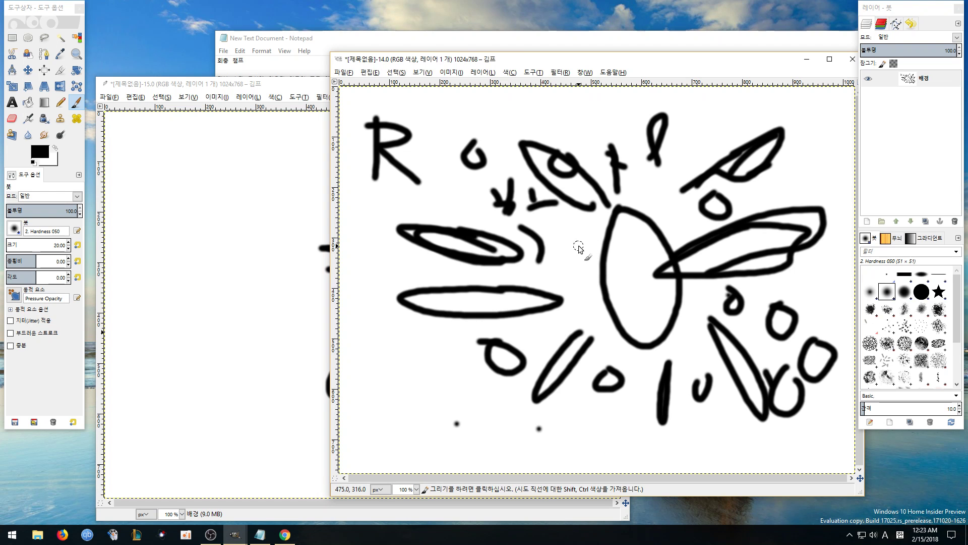
Paint an X left of the oval, two long vertical lines below the R, an X over the lower-left circle and a loop on the outer line
mouse_move(575, 248)
mouse_down()
mouse_move(552, 280)
mouse_move(579, 302)
mouse_up()
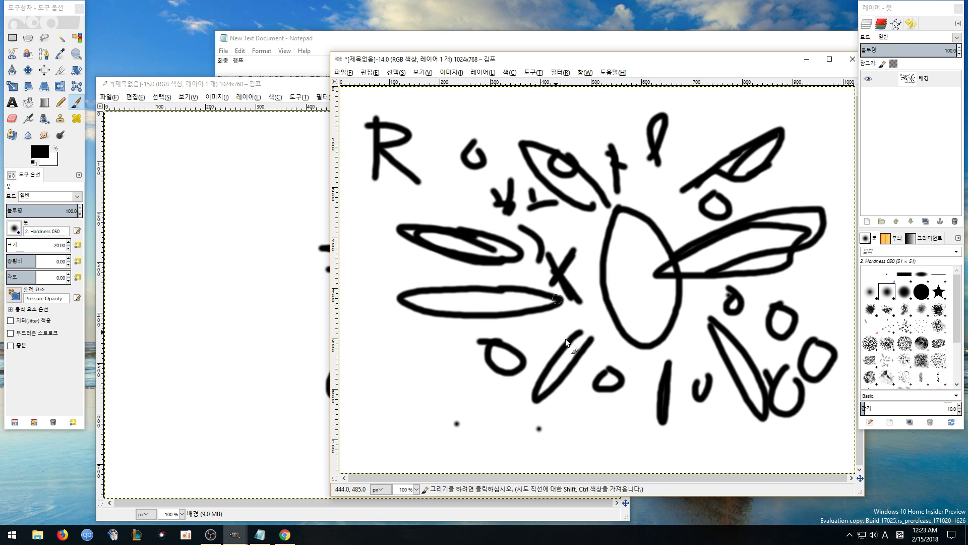
drag(473, 141, 466, 406)
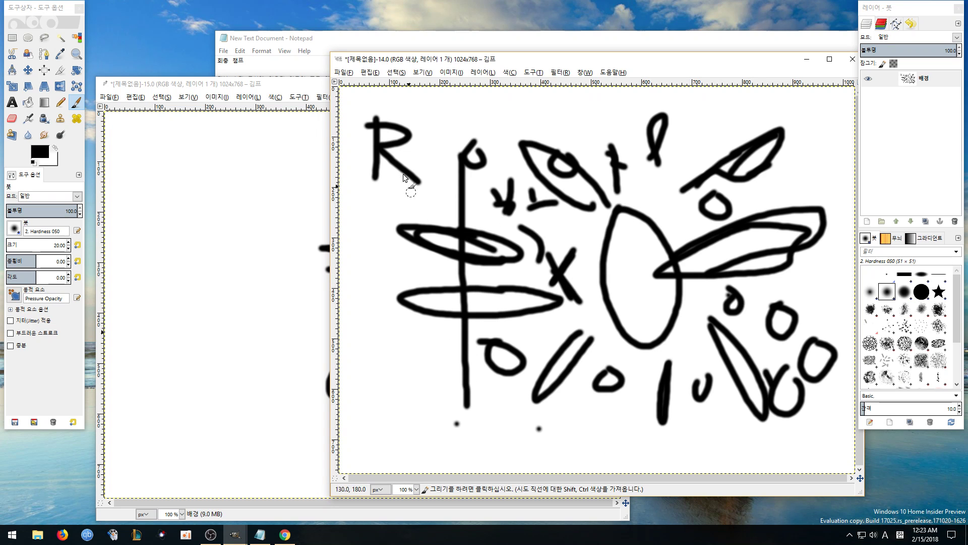
mouse_move(404, 174)
mouse_down()
mouse_move(370, 334)
mouse_move(368, 410)
mouse_up()
mouse_move(525, 319)
mouse_down()
mouse_move(477, 373)
mouse_move(511, 392)
mouse_up()
mouse_move(380, 304)
mouse_down()
mouse_move(387, 320)
mouse_move(367, 310)
mouse_up()
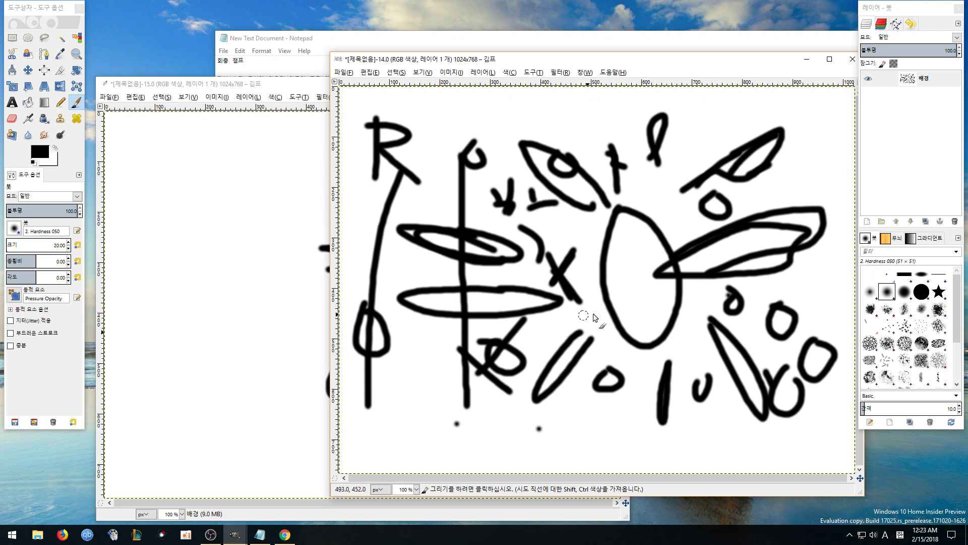
Paint a large circle over the upper-right tentacles, darken the right-hand small circle and add round shapes beside the tentacles near the oval
mouse_move(743, 130)
mouse_down()
mouse_move(750, 209)
mouse_move(808, 163)
mouse_move(769, 133)
mouse_up()
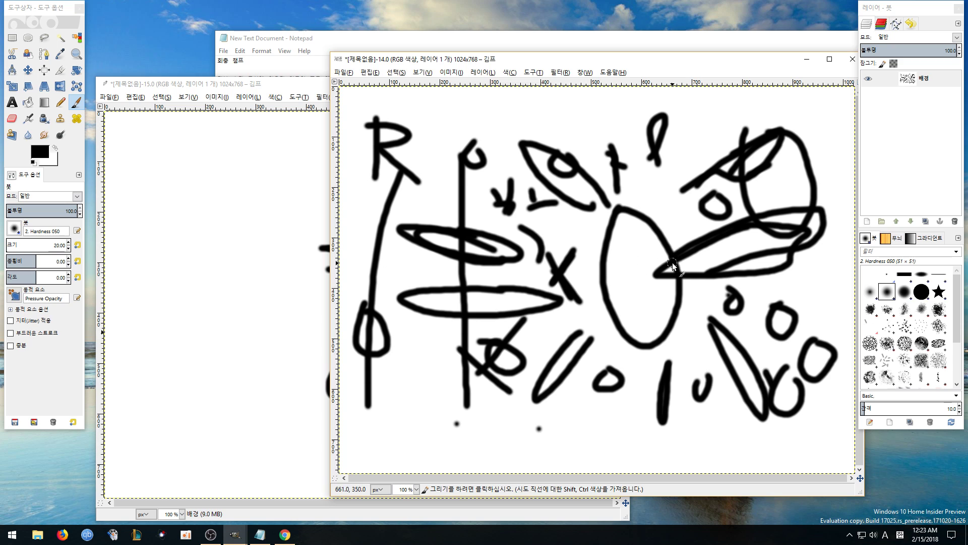
drag(799, 292, 769, 316)
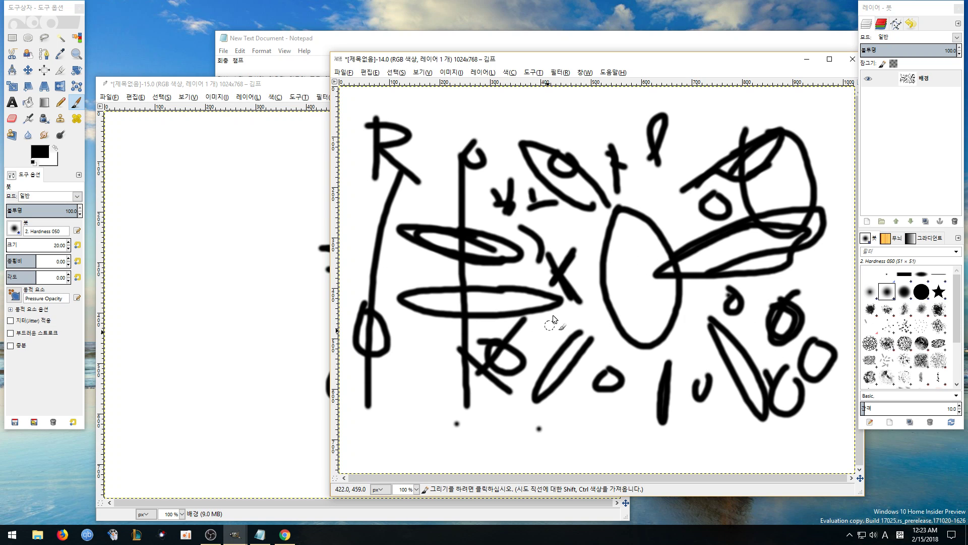
drag(550, 325, 558, 312)
mouse_move(699, 317)
mouse_down()
mouse_move(709, 348)
mouse_move(703, 317)
mouse_up()
Handwrite 10 followed by Korean characters along the canvas's lower edge and darken the small circle above the number
drag(580, 407, 576, 441)
mouse_move(618, 409)
mouse_down()
mouse_move(655, 427)
mouse_move(672, 456)
mouse_move(650, 450)
mouse_up()
mouse_move(684, 413)
mouse_down()
mouse_move(715, 411)
mouse_move(693, 432)
mouse_move(701, 445)
mouse_move(728, 451)
mouse_up()
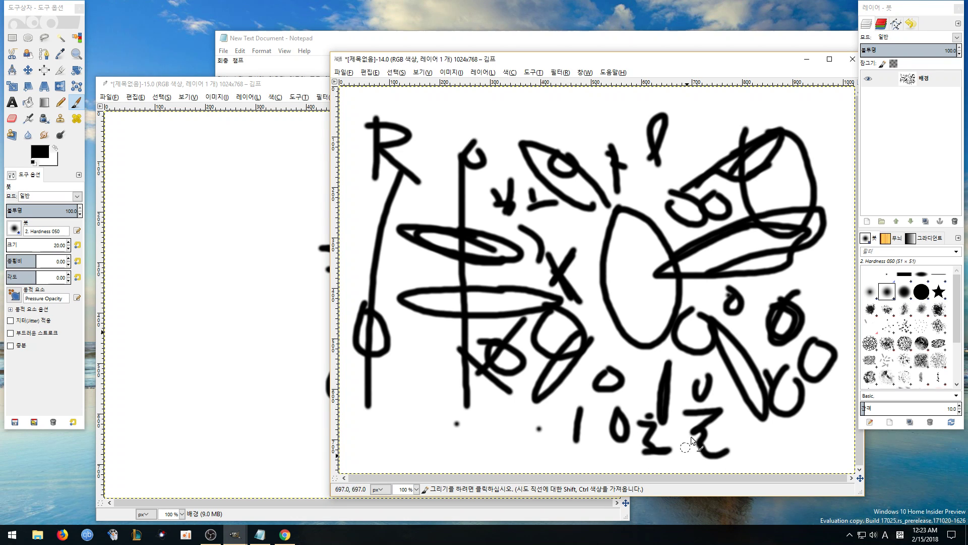
mouse_move(615, 375)
mouse_down()
mouse_move(600, 389)
mouse_move(605, 370)
mouse_up()
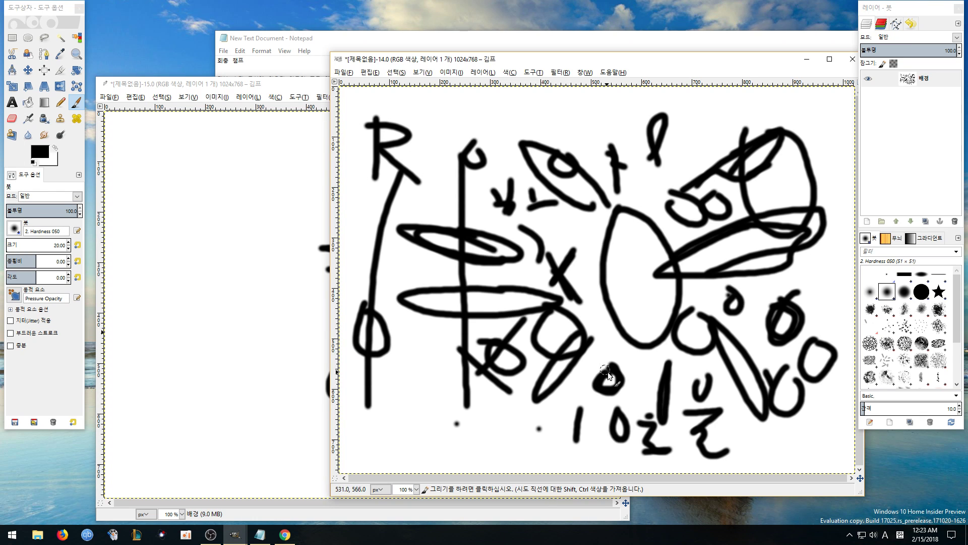
Darken the small circles right and upper right of the oval, and paint a small circle below the loop above it
mouse_move(734, 299)
mouse_down()
mouse_move(729, 305)
mouse_move(719, 289)
mouse_up()
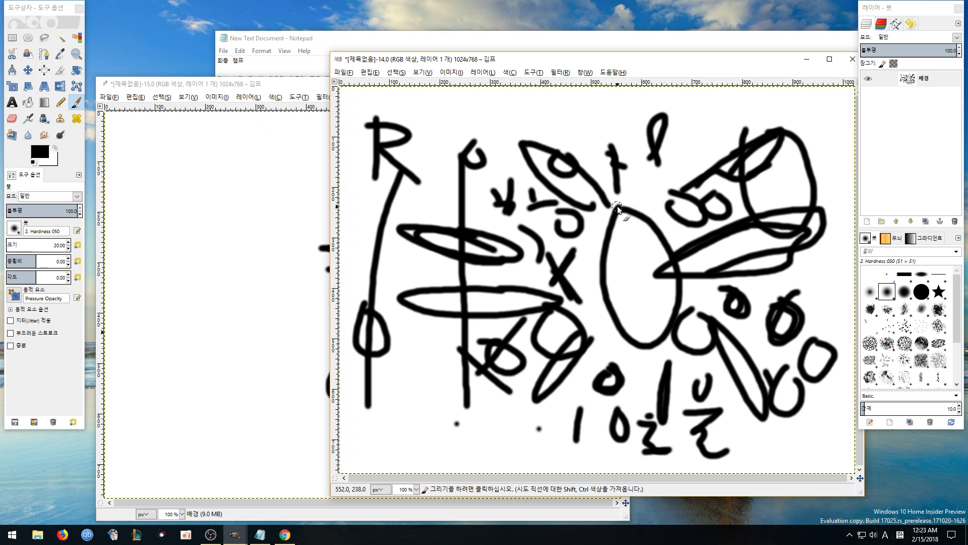
drag(689, 192, 692, 230)
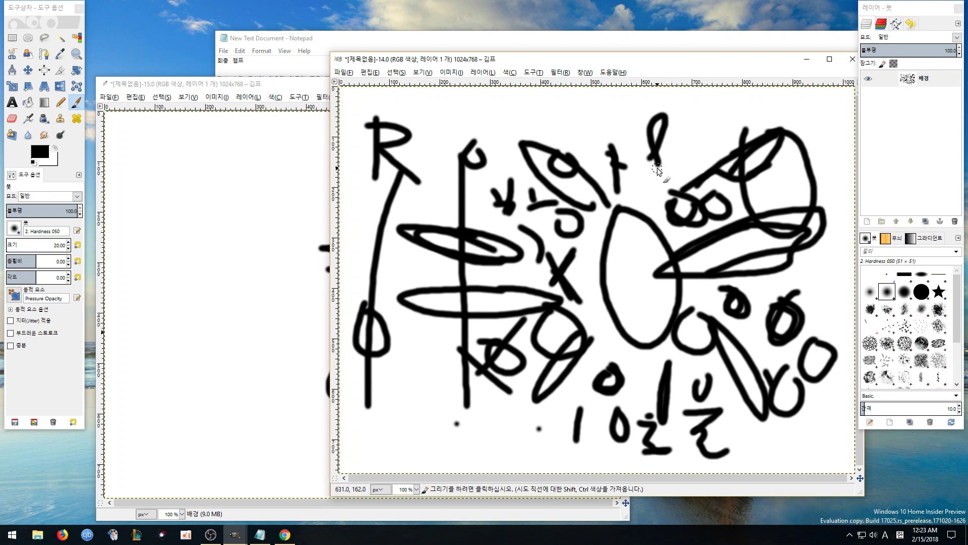
drag(637, 189, 647, 170)
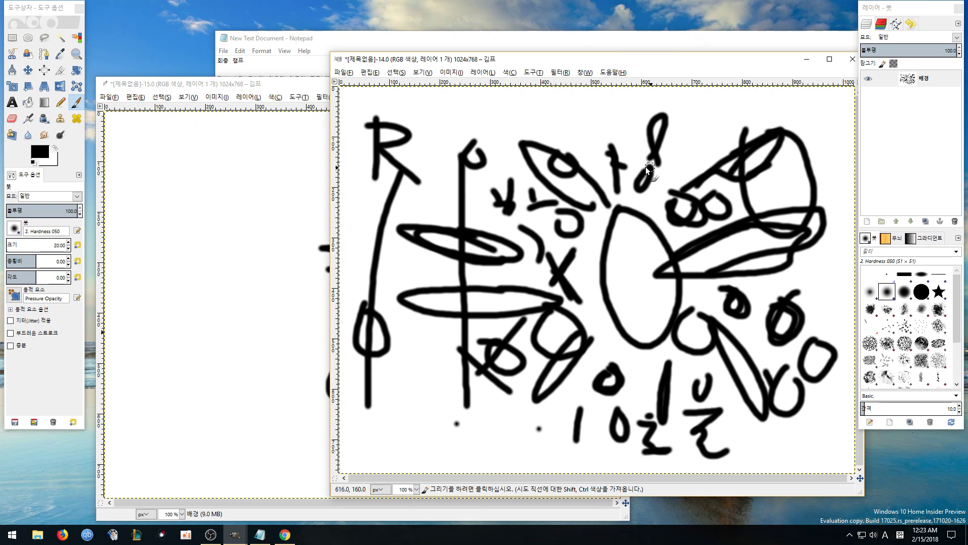
Paint a large loop over the upper-right tentacle and curves through the X beside the oval, and darken the surrounding small circles
drag(694, 122, 647, 217)
drag(604, 302, 542, 262)
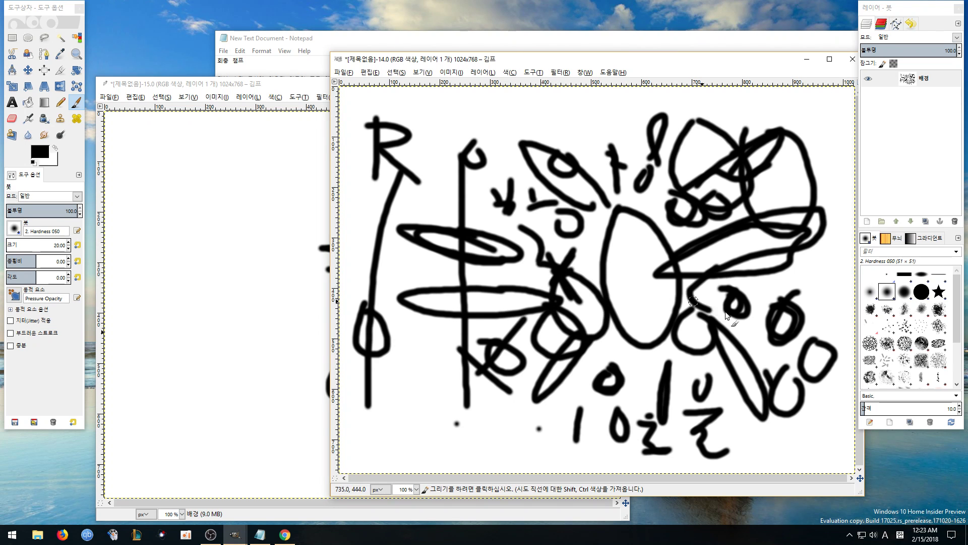
drag(560, 222, 569, 240)
drag(626, 169, 660, 181)
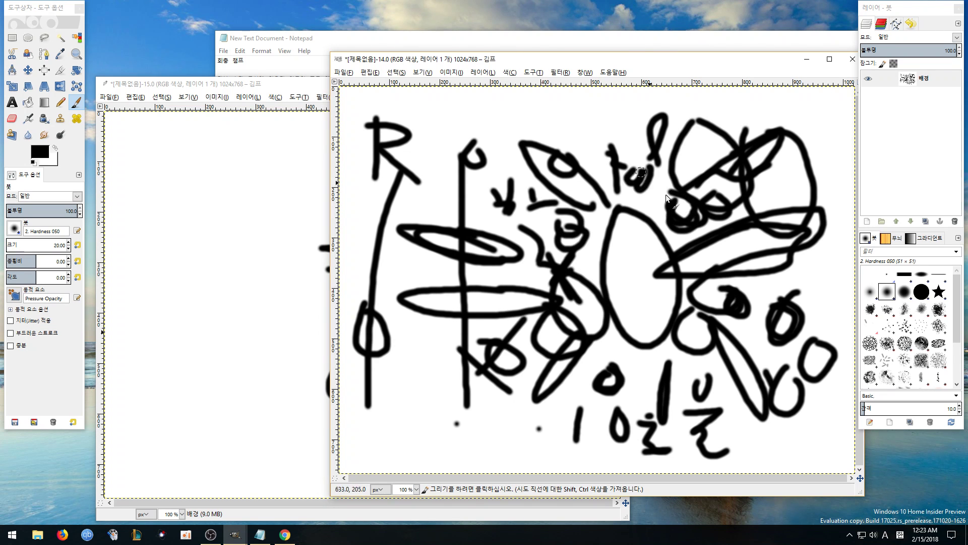
Add small round shapes beside the right-hand tentacles and at the lower-left and lower-right tentacles
drag(789, 245, 806, 268)
drag(567, 340, 585, 373)
drag(759, 373, 751, 383)
drag(664, 383, 657, 397)
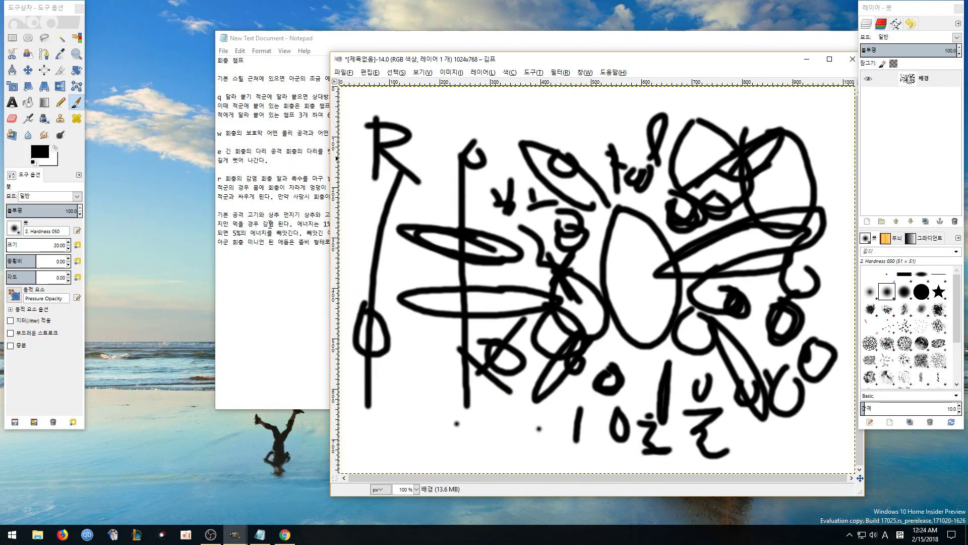
Check the skill notes in Notepad, then paint a large 0, a percent-like mark and a vertical line along the R sketch's lower edge
click(270, 223)
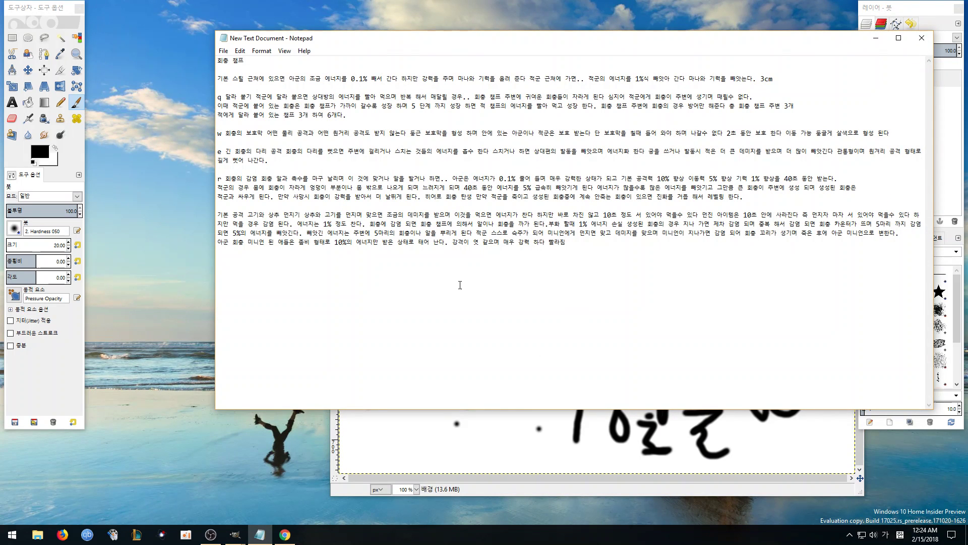
click(386, 412)
mouse_move(403, 407)
mouse_down()
mouse_move(385, 454)
mouse_move(418, 456)
mouse_up()
click(435, 442)
mouse_move(470, 409)
mouse_down()
mouse_move(475, 462)
mouse_move(461, 426)
mouse_up()
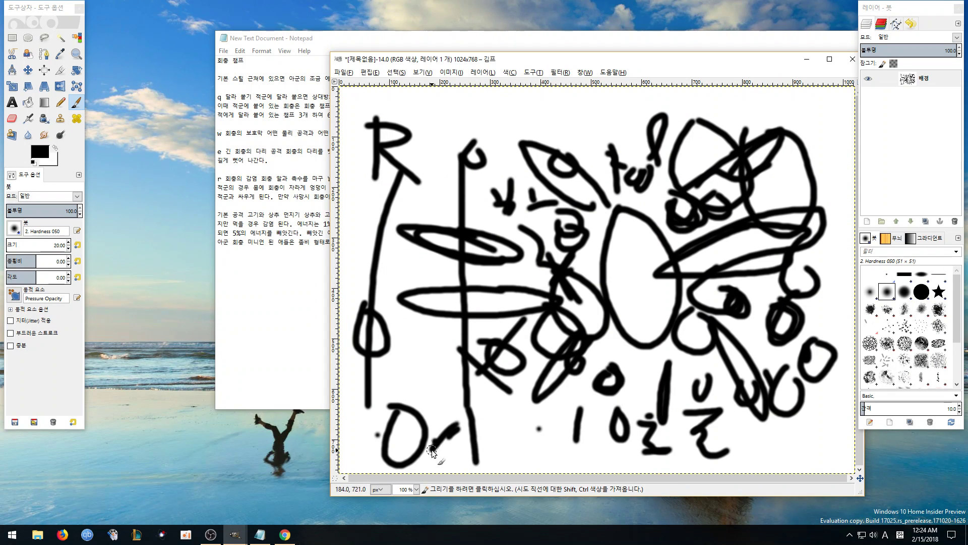
Create a new 1024 x 768 image and paint an egg with a curved worm inside, above a large circle
key(alt+f)
key(Return)
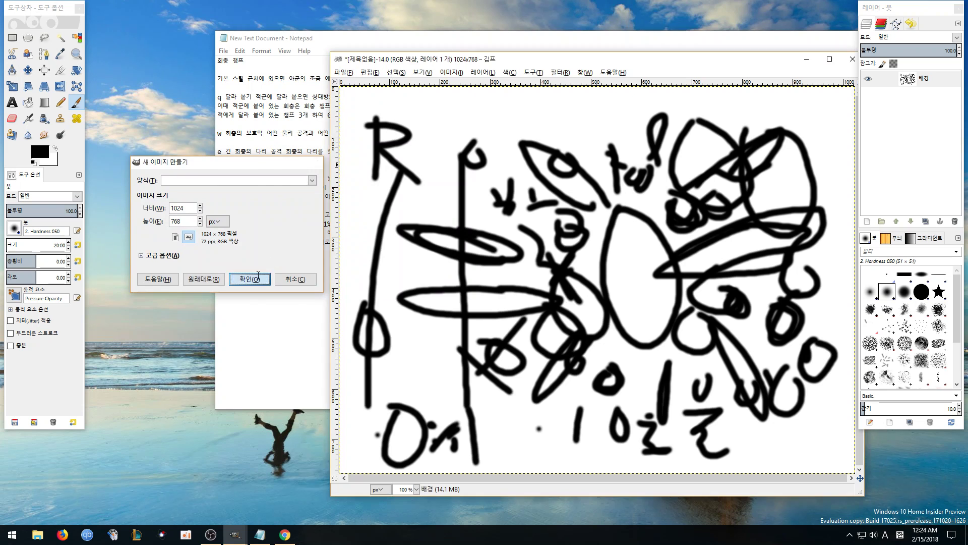
key(Return)
mouse_move(337, 202)
mouse_down()
mouse_move(437, 262)
mouse_move(330, 208)
mouse_move(374, 212)
mouse_move(342, 279)
mouse_move(383, 262)
mouse_move(374, 209)
mouse_up()
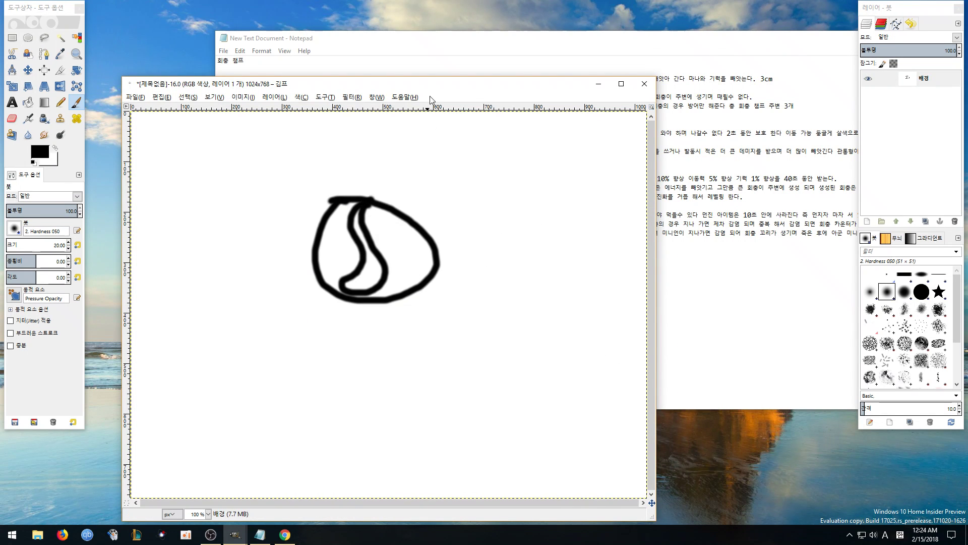
drag(432, 84, 544, 63)
mouse_move(486, 311)
mouse_down()
mouse_move(401, 350)
mouse_move(549, 424)
mouse_move(454, 302)
mouse_up()
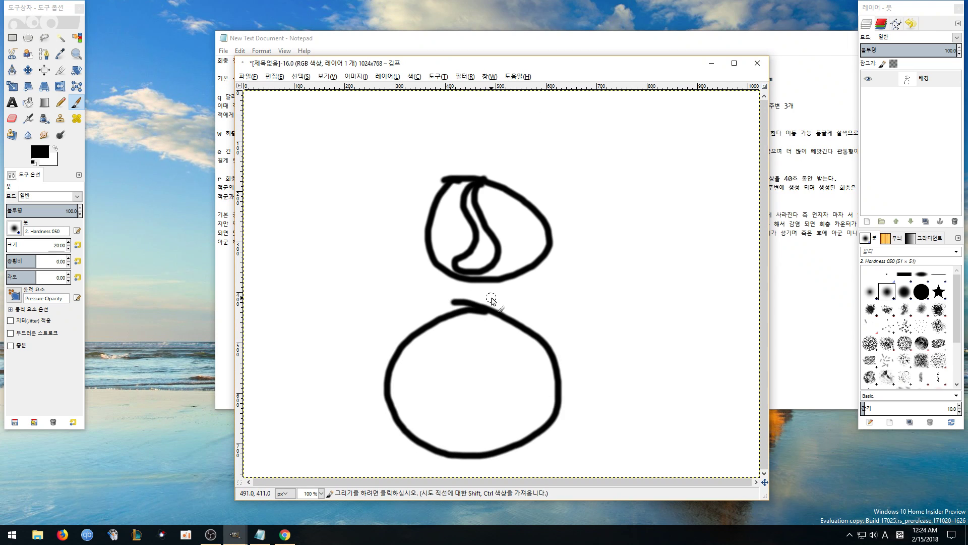
Handwrite 0.1% to the right of the egg and strike it through with two horizontal lines
mouse_move(580, 254)
mouse_down()
mouse_move(597, 227)
mouse_move(581, 257)
mouse_up()
click(635, 267)
drag(661, 228, 657, 281)
click(638, 240)
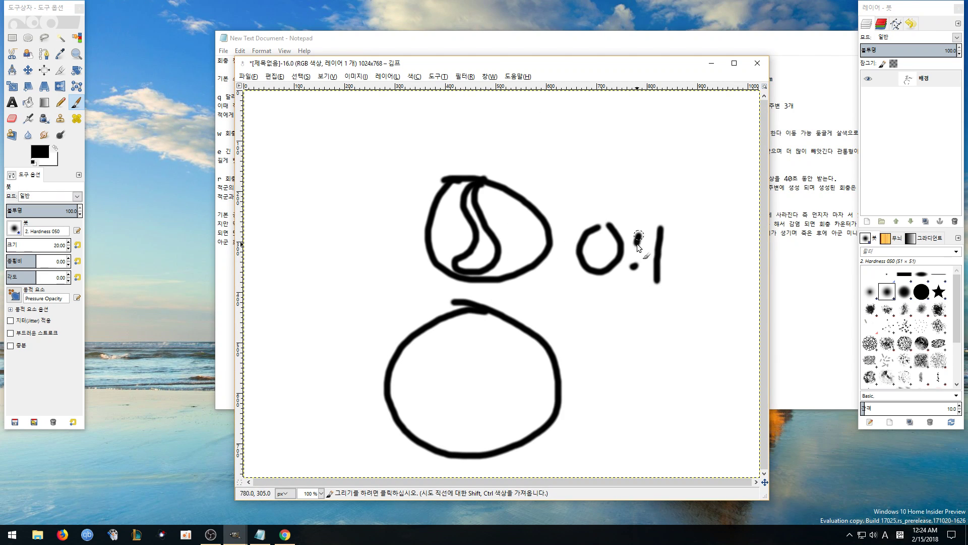
drag(643, 235, 617, 285)
drag(611, 227, 653, 279)
drag(560, 225, 643, 230)
drag(582, 249, 665, 250)
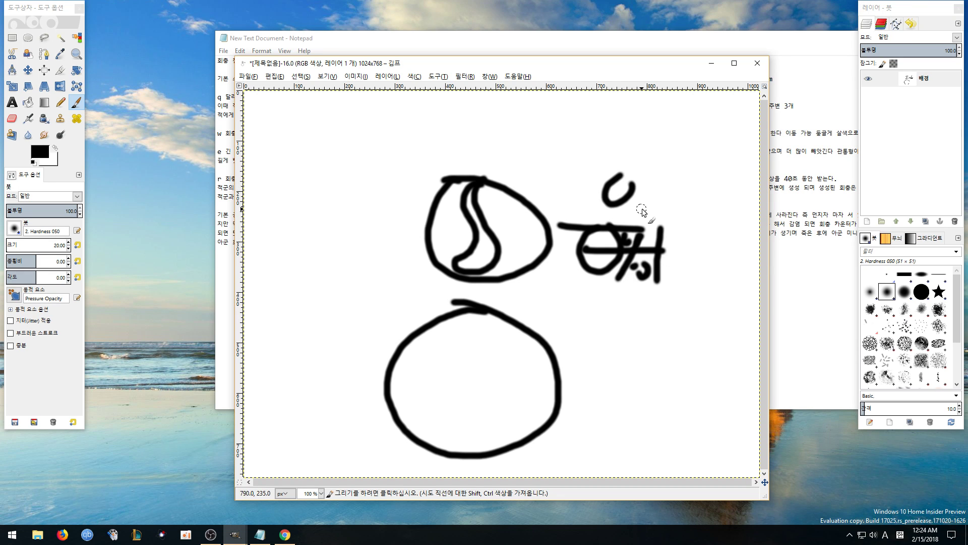
Handwrite 0.1% again above the struck-out value and a row of characters to the right of the large circle
click(643, 207)
drag(674, 179, 671, 222)
mouse_move(704, 184)
mouse_down()
mouse_move(672, 223)
mouse_move(680, 206)
mouse_move(707, 222)
mouse_up()
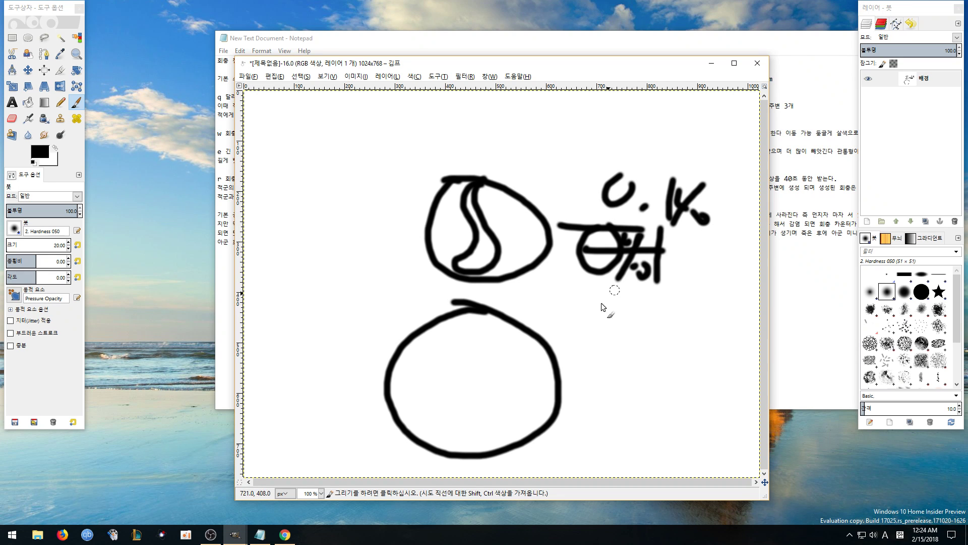
drag(580, 347, 617, 372)
mouse_move(625, 315)
mouse_down()
mouse_move(629, 392)
mouse_move(664, 322)
mouse_move(706, 372)
mouse_up()
drag(480, 67, 569, 29)
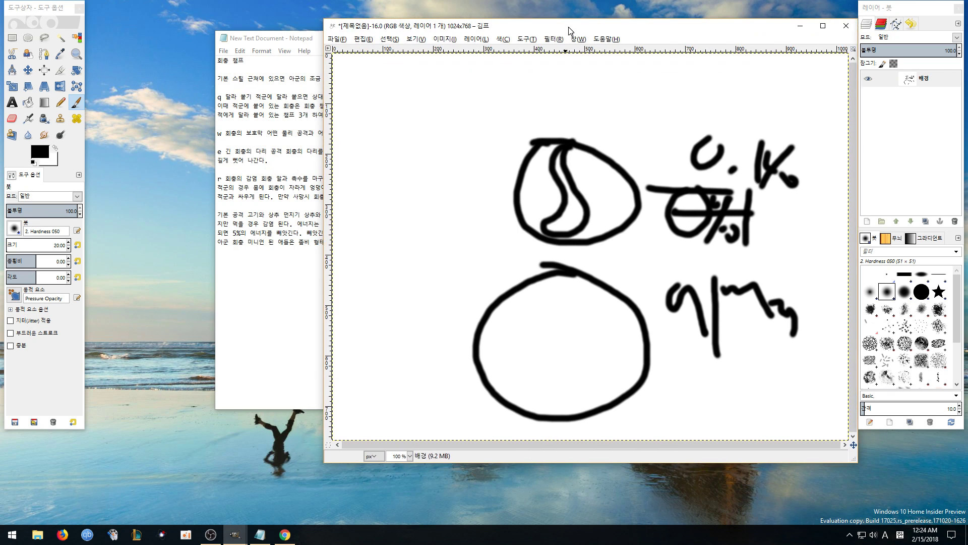
Check the R skill notes in Notepad and handwrite short Korean characters with 10% below them, left of the large circle
key(alt+Tab)
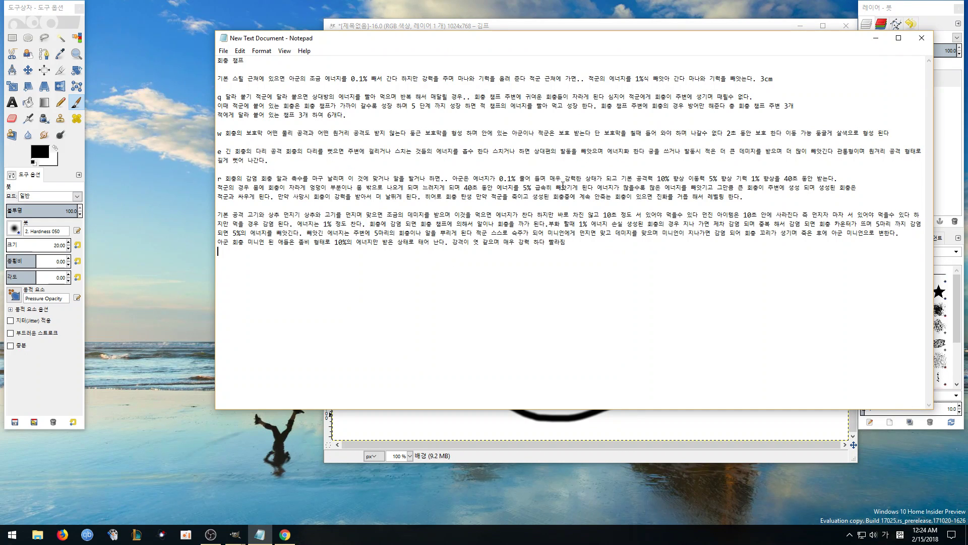
click(429, 421)
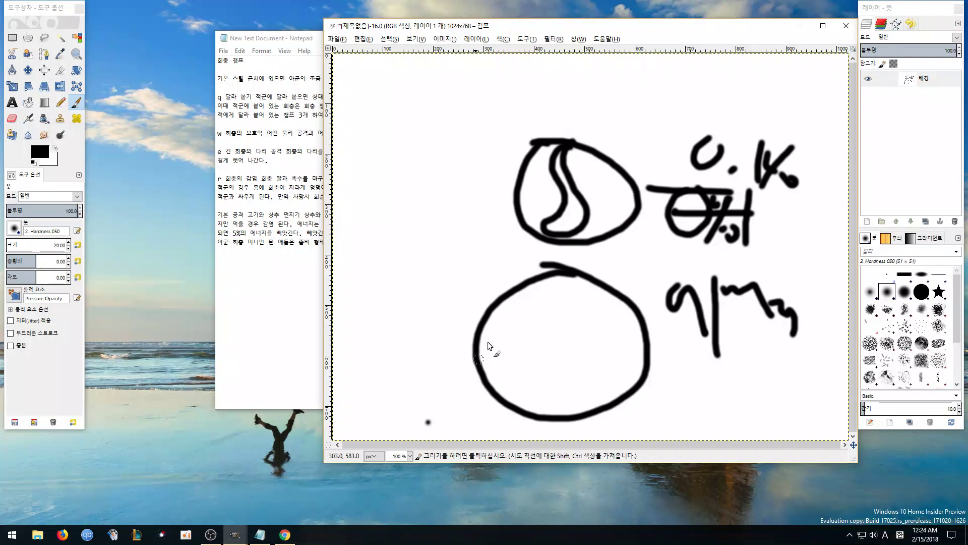
drag(399, 223, 414, 258)
drag(433, 218, 428, 290)
drag(448, 227, 483, 290)
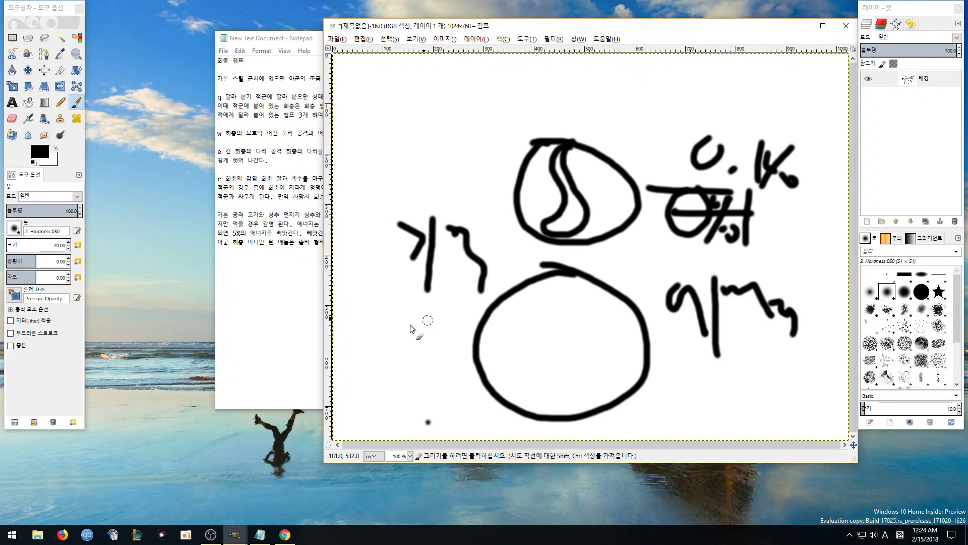
drag(382, 306, 376, 352)
mouse_move(421, 306)
mouse_down()
mouse_move(413, 353)
mouse_move(437, 313)
mouse_up()
mouse_move(465, 314)
mouse_down()
mouse_move(444, 371)
mouse_move(453, 331)
mouse_move(477, 363)
mouse_up()
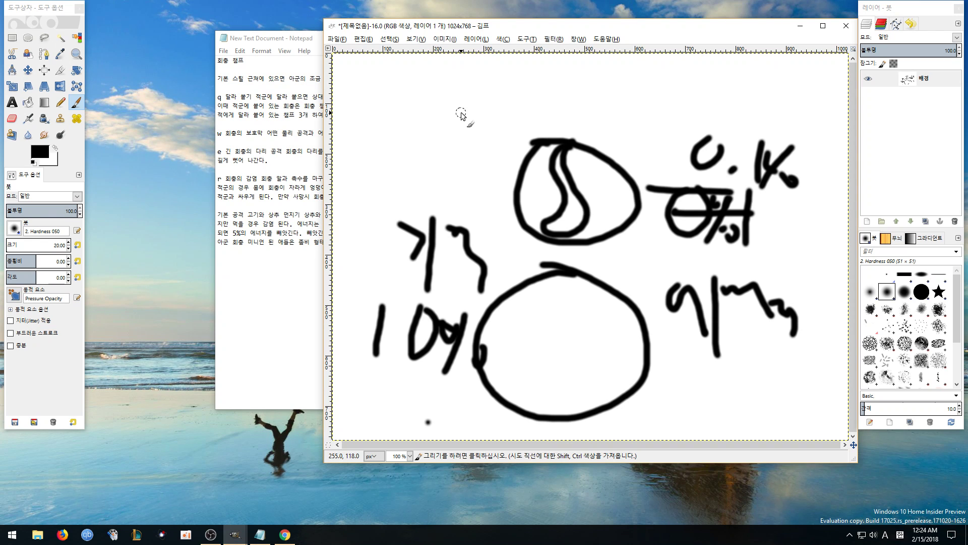
Paint a stick figure at the canvas's upper left and small strokes linking it to the top of the egg
drag(441, 80, 473, 93)
drag(420, 128, 480, 121)
mouse_move(456, 128)
mouse_down()
mouse_move(442, 161)
mouse_move(468, 163)
mouse_up()
drag(513, 89, 524, 112)
drag(509, 115, 534, 161)
drag(439, 80, 466, 93)
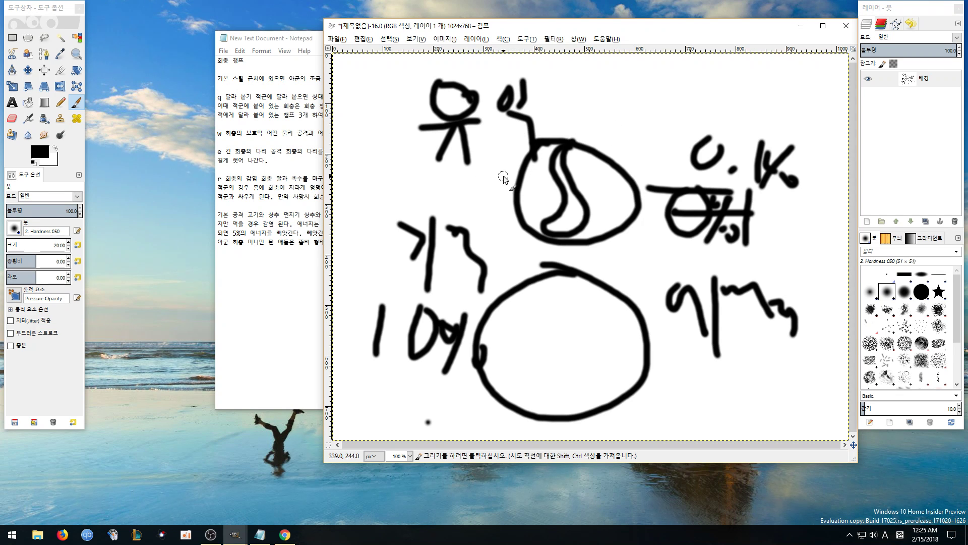
Ring the handwritten 10% with repeated ovals and draw two lines across the characters above it, rechecking the R notes in Notepad
mouse_move(431, 390)
mouse_down()
mouse_move(361, 349)
mouse_move(507, 362)
mouse_move(403, 389)
mouse_up()
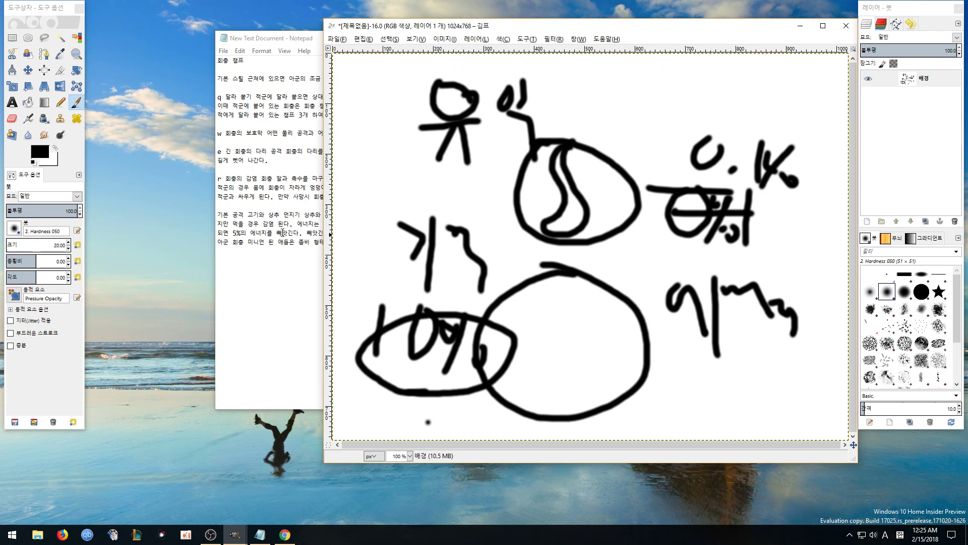
click(277, 232)
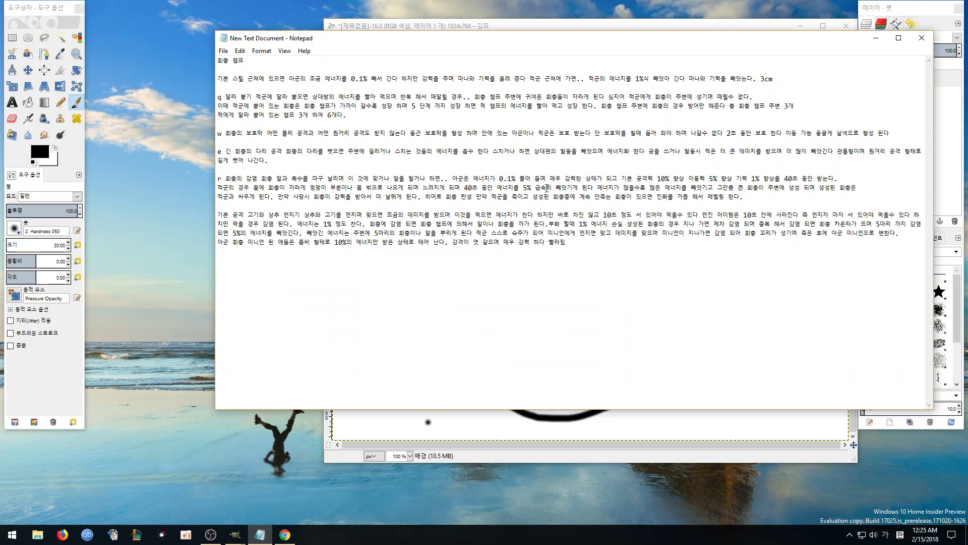
click(458, 424)
mouse_move(458, 303)
mouse_down()
mouse_move(366, 326)
mouse_move(449, 321)
mouse_up()
mouse_move(487, 233)
mouse_down()
mouse_move(416, 258)
mouse_move(475, 252)
mouse_up()
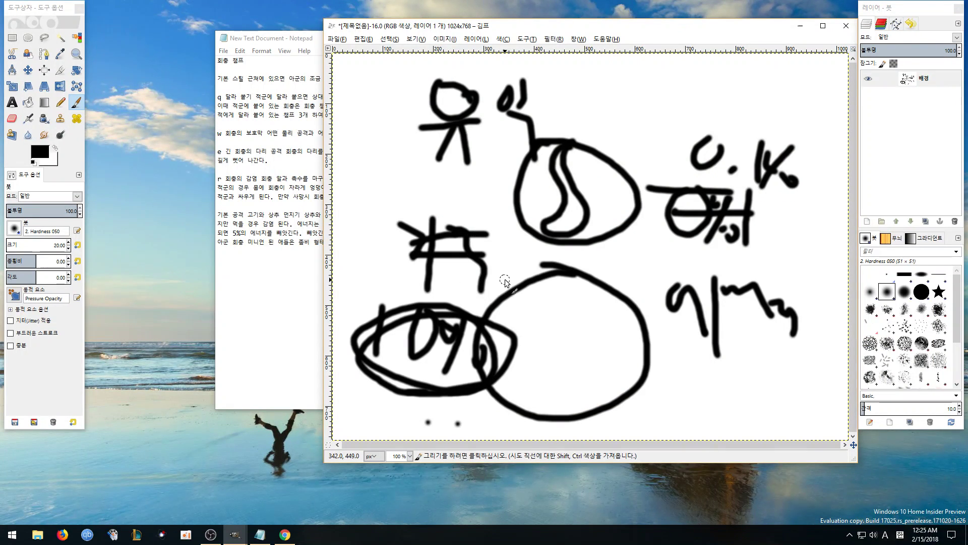
mouse_move(457, 399)
mouse_down()
mouse_move(362, 354)
mouse_move(495, 381)
mouse_up()
Handwrite 1% twice side by side to the lower right of the large circle
mouse_move(663, 359)
mouse_down()
mouse_move(676, 409)
mouse_move(708, 368)
mouse_up()
drag(689, 384, 715, 411)
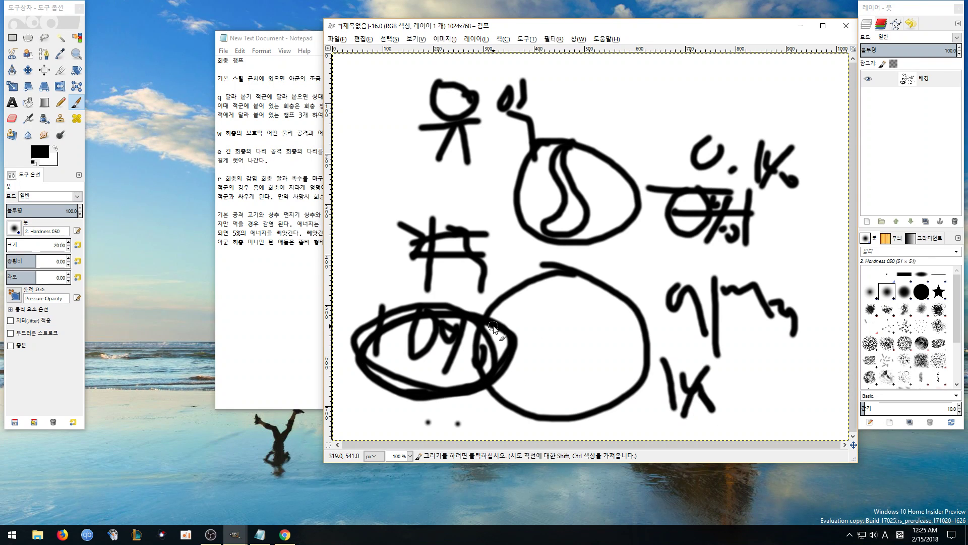
drag(751, 367, 756, 406)
mouse_move(795, 372)
mouse_down()
mouse_move(767, 403)
mouse_move(801, 408)
mouse_up()
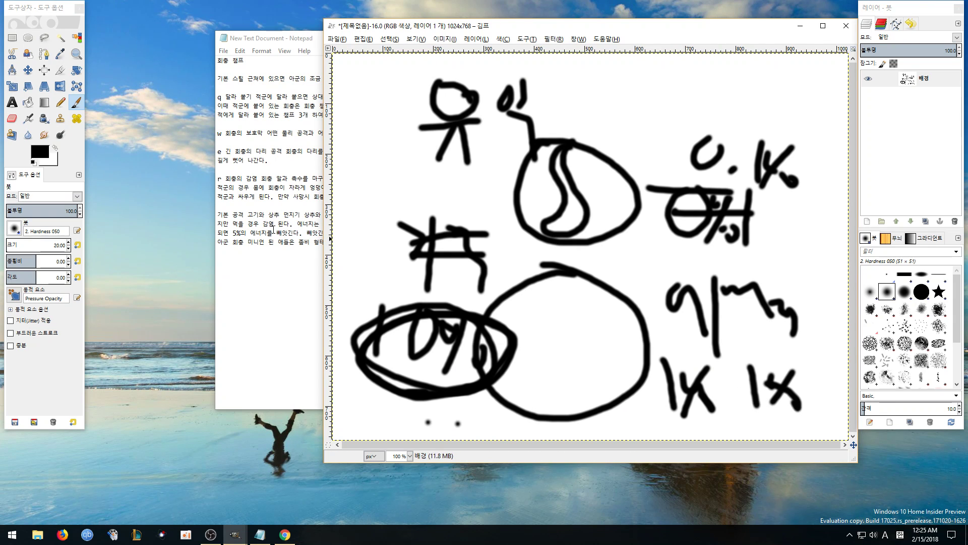
Check the R duration in the Notepad notes, then handwrite 40초 left of the egg and underline it with two lines
click(305, 231)
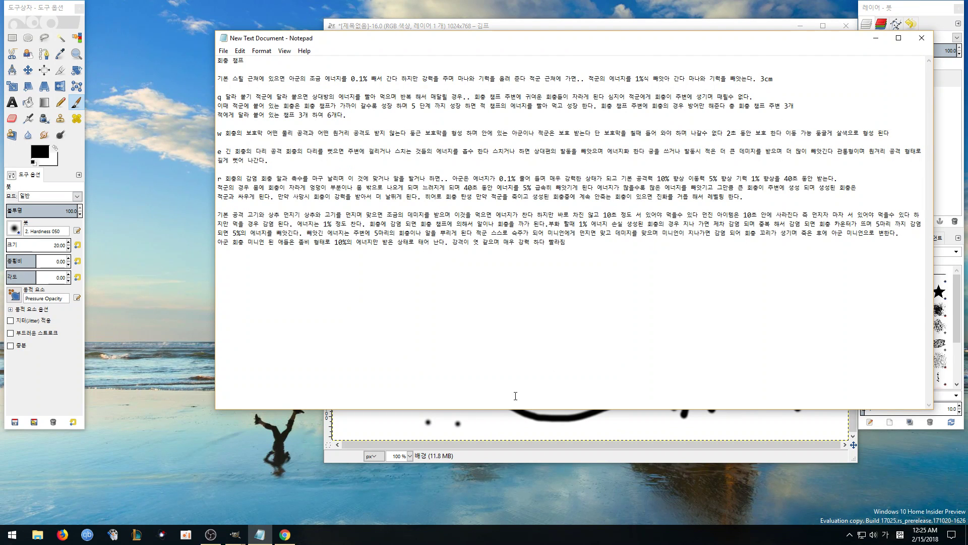
click(475, 419)
mouse_move(375, 161)
mouse_down()
mouse_move(350, 203)
mouse_move(393, 187)
mouse_move(375, 220)
mouse_up()
drag(436, 184, 451, 208)
drag(483, 180, 447, 237)
key(ctrl+z)
drag(470, 204, 487, 224)
drag(368, 232, 524, 232)
drag(384, 245, 514, 244)
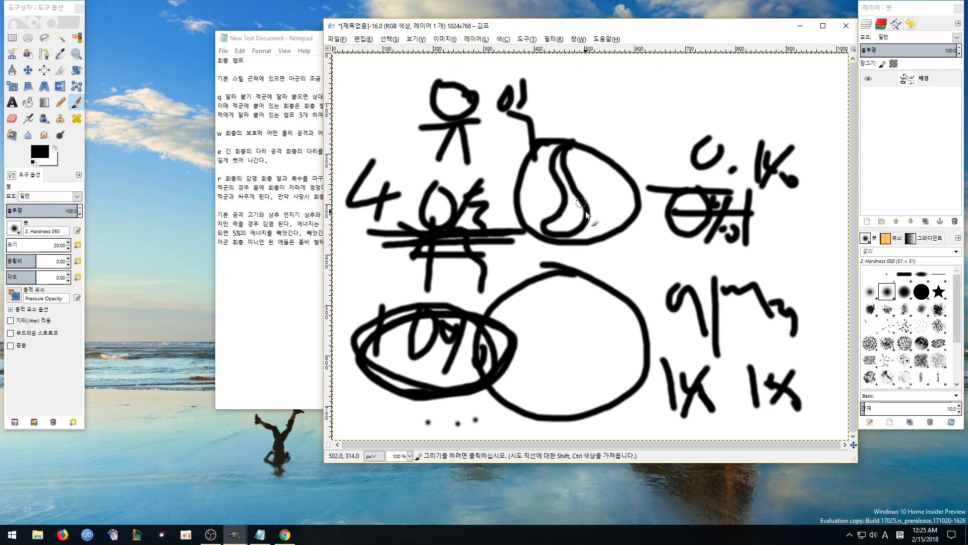
Paint a long pointed shape at the egg's upper right, then handwrite 20 below the struck-out value and circle it
mouse_move(621, 146)
mouse_down()
mouse_move(741, 93)
mouse_move(653, 144)
mouse_move(744, 91)
mouse_up()
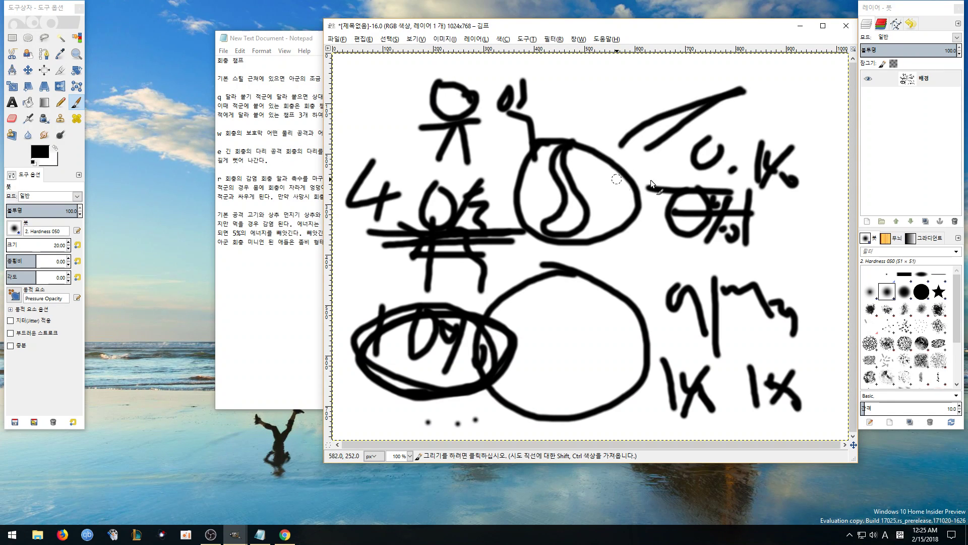
click(632, 233)
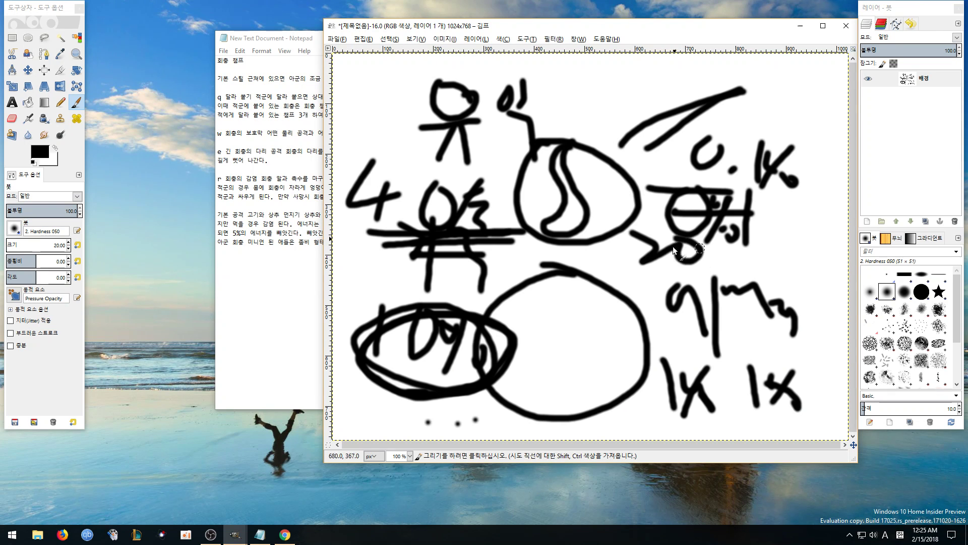
drag(676, 277, 684, 286)
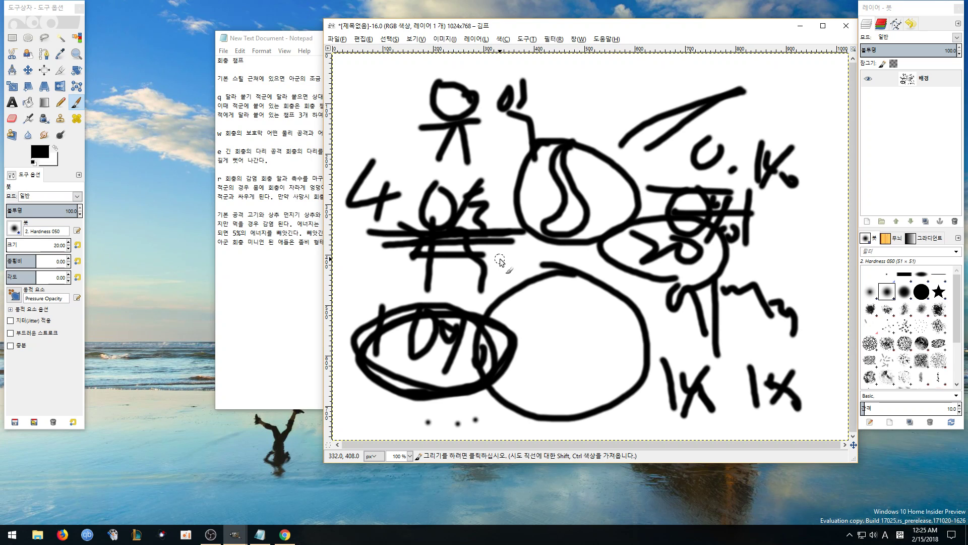
Check the R skill notes in Notepad and handwrite short characters above the egg beside the pointed shape
click(295, 233)
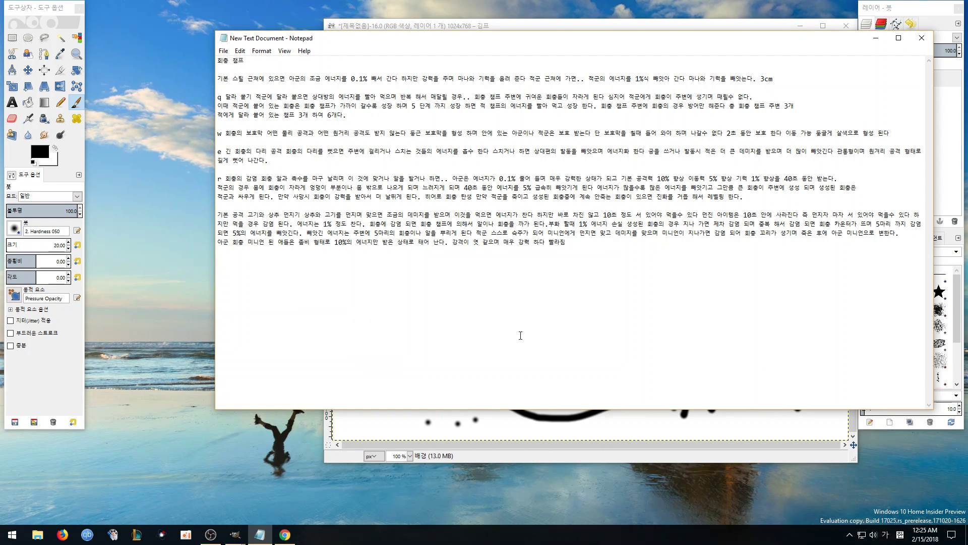
click(460, 419)
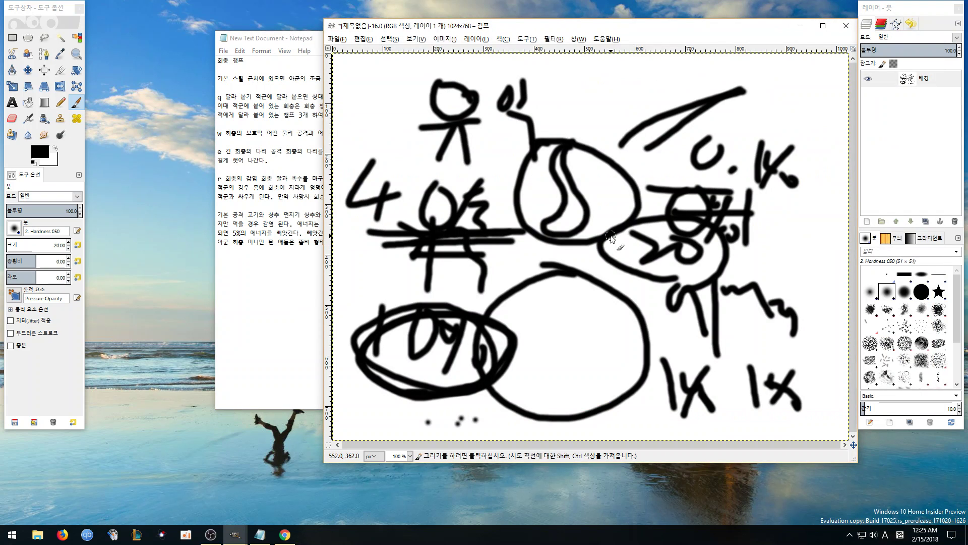
mouse_move(613, 94)
mouse_down()
mouse_move(598, 109)
mouse_move(626, 147)
mouse_up()
click(631, 108)
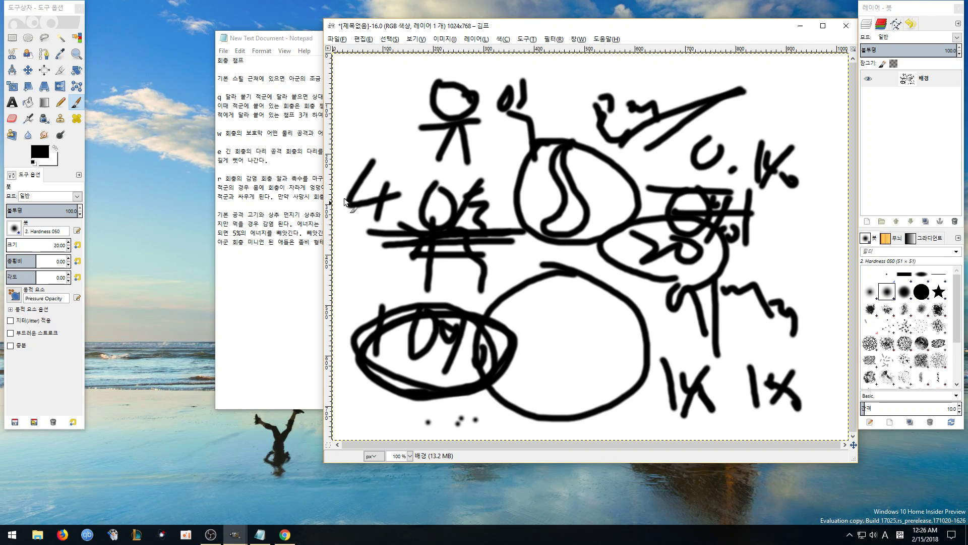
Reread the R and basic attack notes in Notepad and return to the egg sketch
key(alt+Tab)
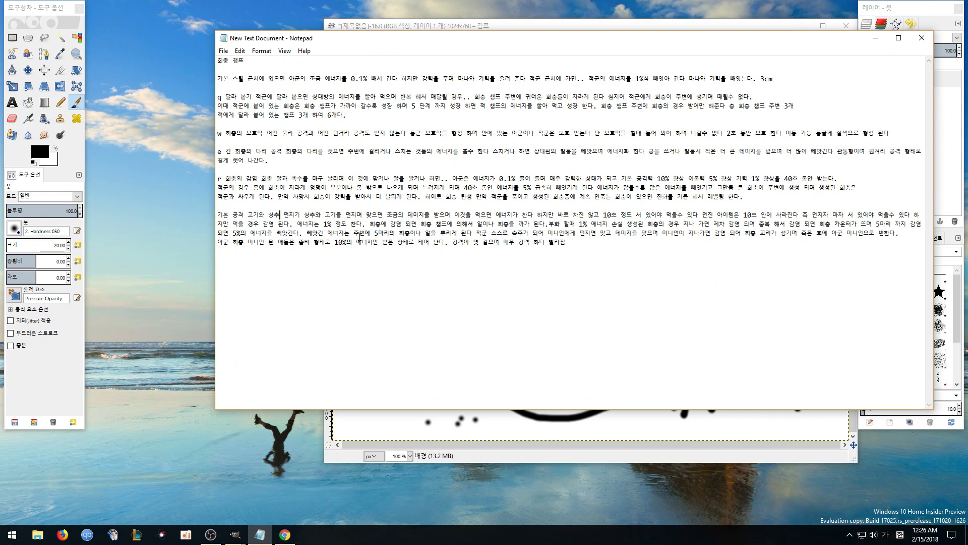
click(411, 421)
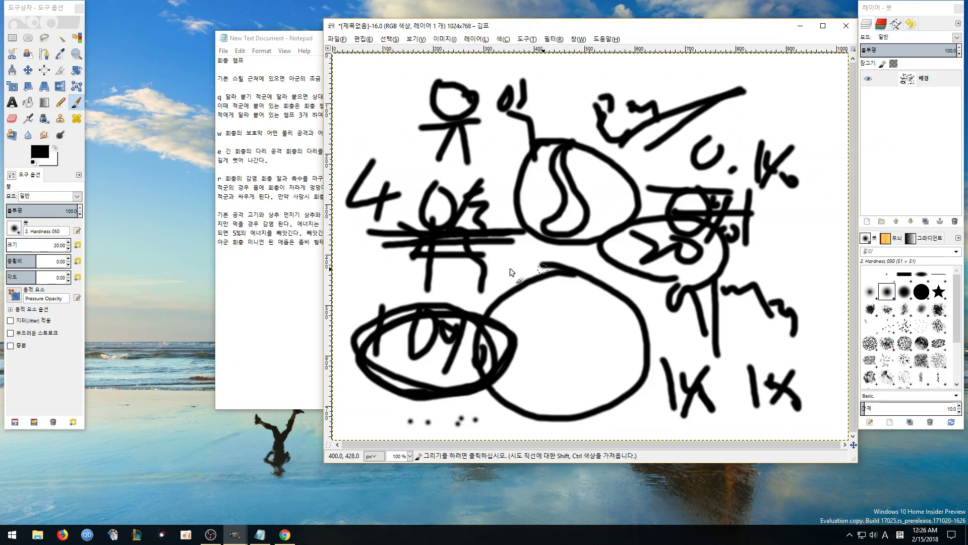
Check the Notepad notes, circle the handwritten 40초, and handwrite 0 with a percent sign beneath it
click(303, 260)
click(363, 421)
mouse_move(383, 230)
mouse_down()
mouse_move(458, 168)
mouse_move(474, 221)
mouse_up()
mouse_move(431, 275)
mouse_down()
mouse_move(456, 284)
mouse_move(439, 275)
mouse_up()
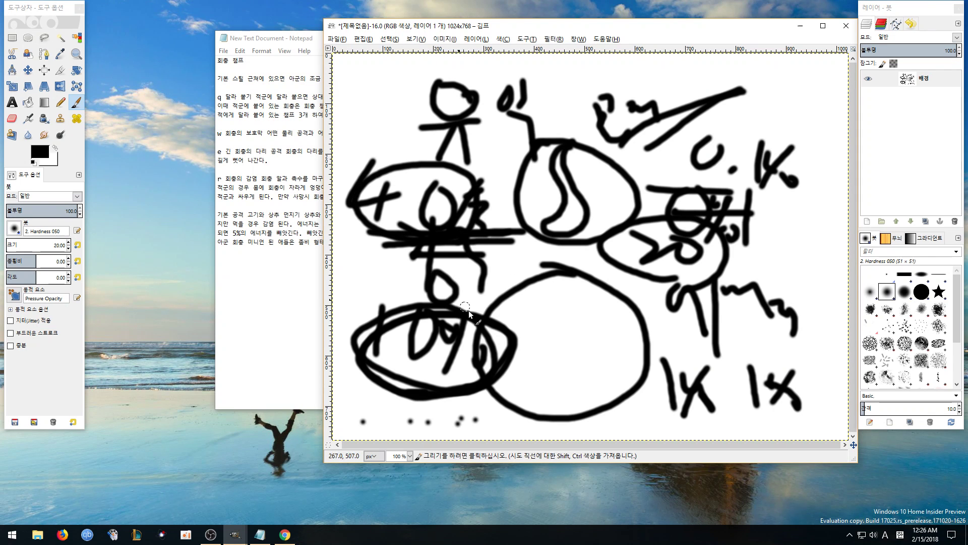
drag(521, 291, 508, 278)
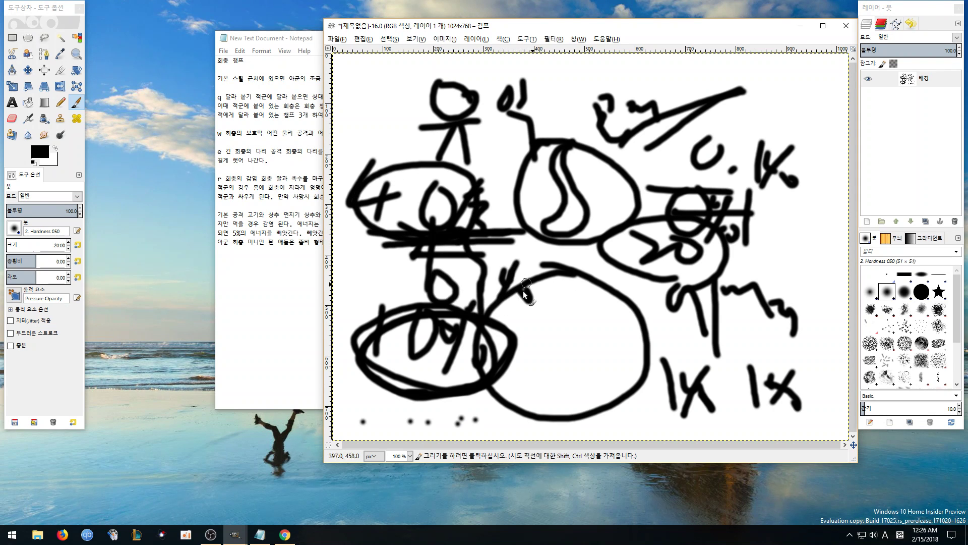
Paint a curved arrow from the egg to the sketch's upper right corner and handwrite 1% at its tip
mouse_move(546, 245)
mouse_down()
mouse_move(773, 104)
mouse_move(792, 126)
mouse_up()
drag(761, 63, 780, 124)
drag(773, 74, 810, 101)
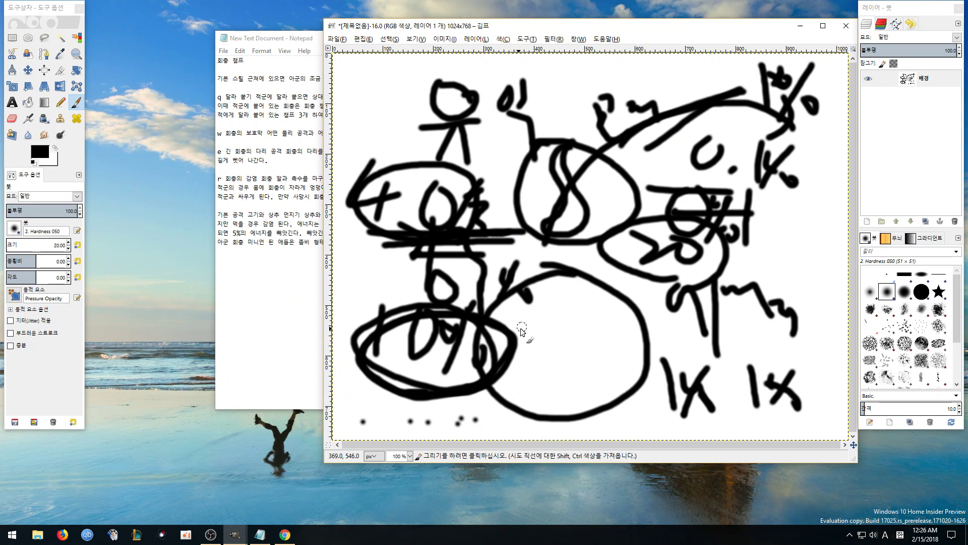
Circle the percentage below 40초 and the 1% in the upper right corner, and paint an arrow inside the large lower circle
drag(520, 305, 492, 319)
mouse_move(421, 302)
mouse_down()
mouse_move(421, 272)
mouse_move(510, 306)
mouse_up()
drag(574, 321, 587, 330)
drag(564, 317, 566, 346)
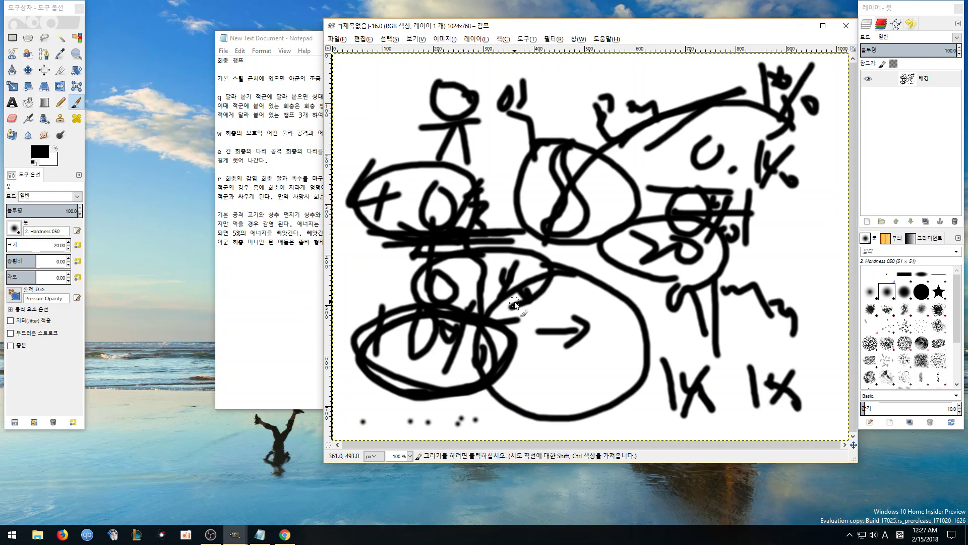
mouse_move(790, 124)
mouse_down()
mouse_move(749, 107)
mouse_move(826, 80)
mouse_move(790, 126)
mouse_up()
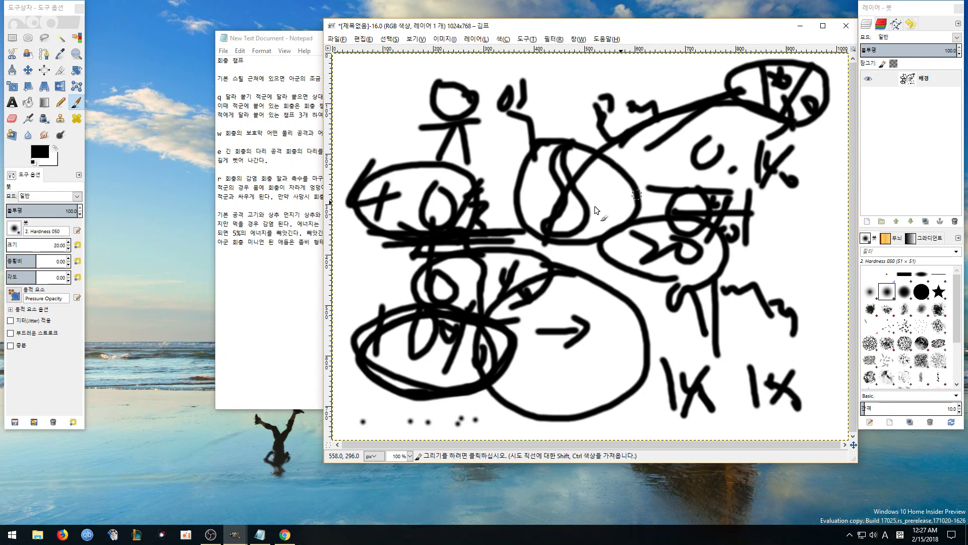
Reread the R skill notes in Notepad, then create a blank 1024x768 image and move its window aside
click(265, 242)
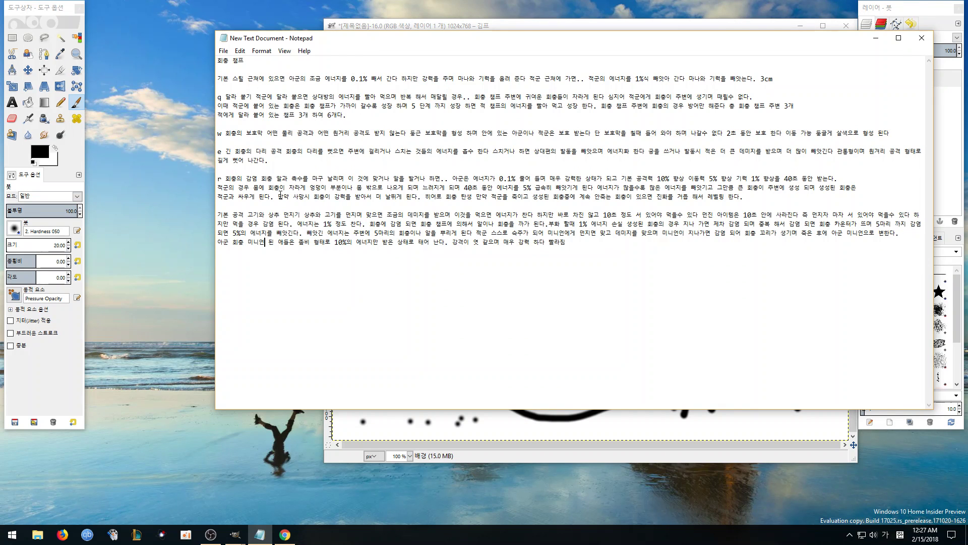
click(458, 425)
click(336, 40)
click(346, 54)
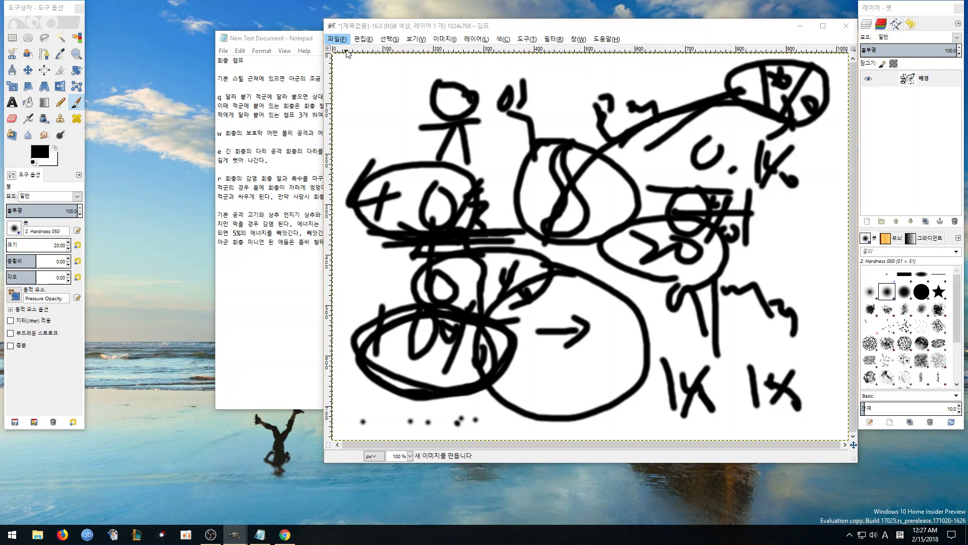
click(252, 275)
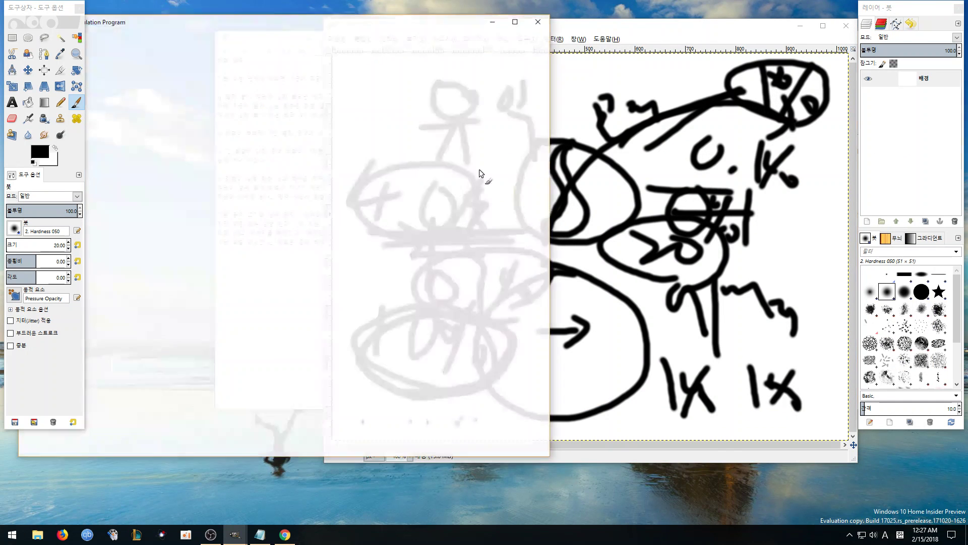
drag(420, 24, 591, 24)
Handwrite 1% and 40초 on the blank image and underline them with two horizontal lines
drag(398, 150, 396, 208)
drag(459, 153, 417, 212)
mouse_move(414, 167)
mouse_down()
mouse_move(454, 206)
mouse_move(414, 186)
mouse_up()
drag(500, 200, 524, 222)
drag(515, 214, 510, 252)
drag(553, 224, 580, 222)
drag(589, 206, 633, 259)
drag(410, 275, 637, 270)
drag(385, 299, 586, 295)
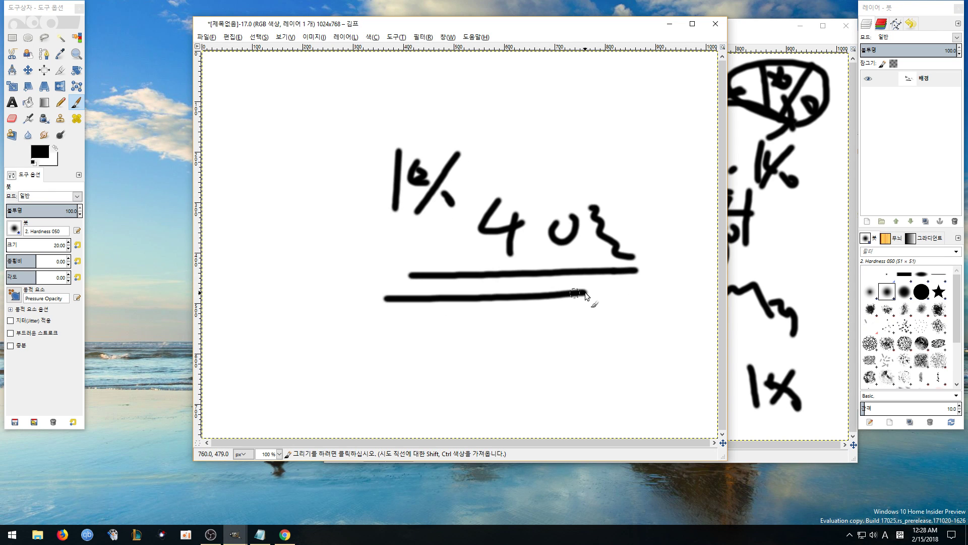
Handwrite 에너지 below the two lines and 0.1% to the left of the 1%
mouse_move(483, 313)
mouse_down()
mouse_move(520, 373)
mouse_move(563, 352)
mouse_move(569, 359)
mouse_up()
mouse_move(581, 348)
mouse_down()
mouse_move(610, 339)
mouse_move(627, 366)
mouse_up()
mouse_move(272, 194)
mouse_down()
mouse_move(267, 226)
mouse_move(282, 246)
mouse_up()
mouse_move(305, 198)
mouse_down()
mouse_move(305, 252)
mouse_move(319, 236)
mouse_move(322, 261)
mouse_up()
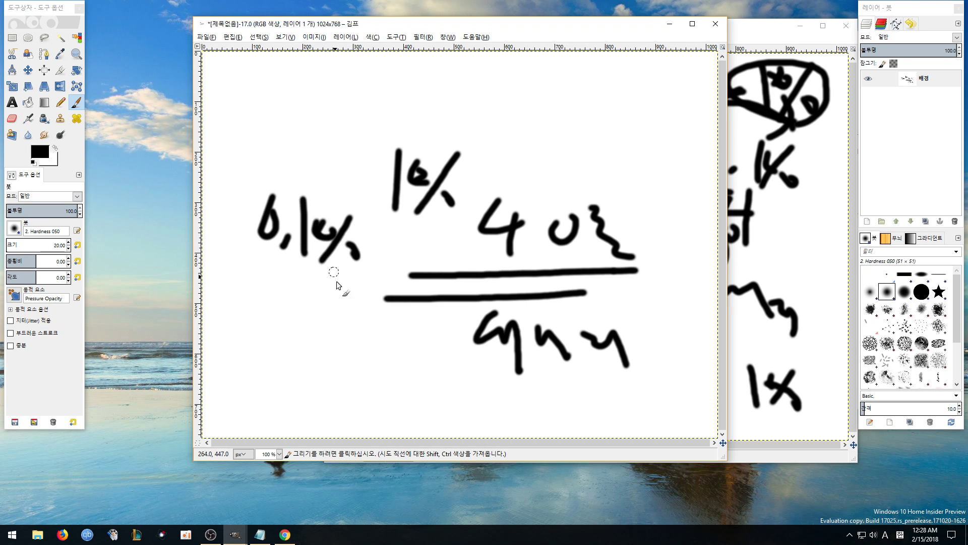
Circle the handwritten 1% and add two more lines beneath 40초
mouse_move(439, 235)
mouse_down()
mouse_move(357, 213)
mouse_move(502, 169)
mouse_move(417, 250)
mouse_up()
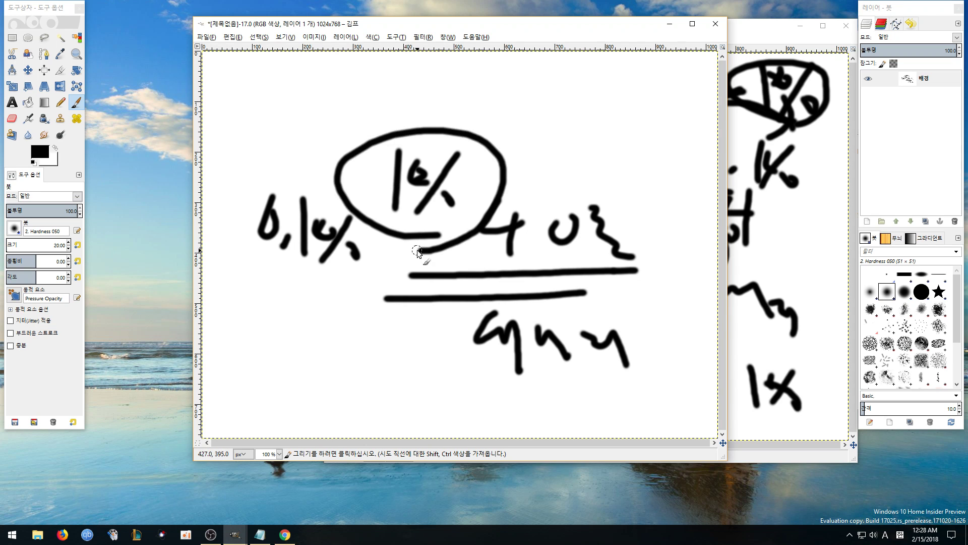
drag(474, 274, 675, 280)
drag(432, 285, 605, 288)
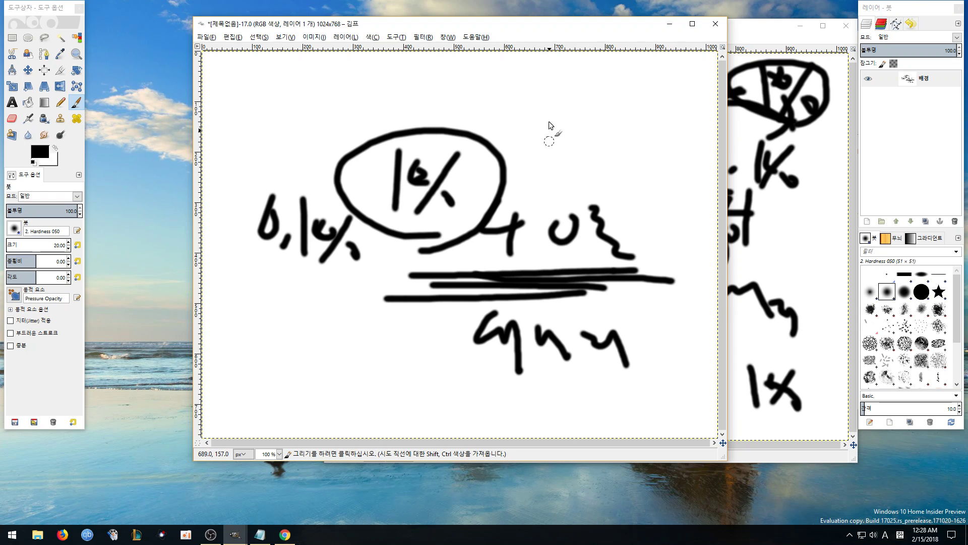
Shift the image window aside, circle the 1% again, circle the 0.1%, and retrace the 0 in 40초
mouse_move(512, 28)
mouse_down()
mouse_move(654, 41)
mouse_move(579, 29)
mouse_up()
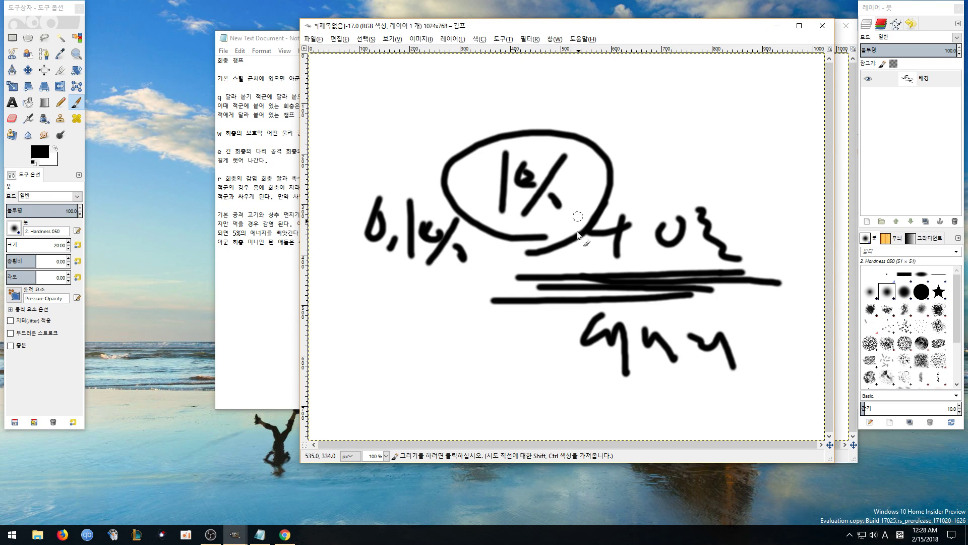
drag(529, 249, 570, 237)
mouse_move(444, 283)
mouse_down()
mouse_move(373, 270)
mouse_move(463, 213)
mouse_move(417, 281)
mouse_up()
drag(531, 235, 558, 239)
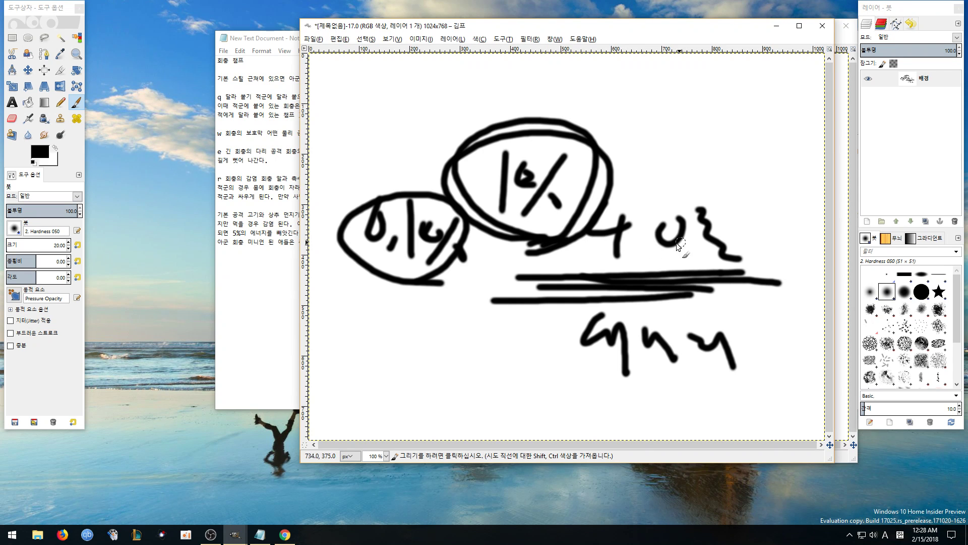
drag(679, 241, 678, 224)
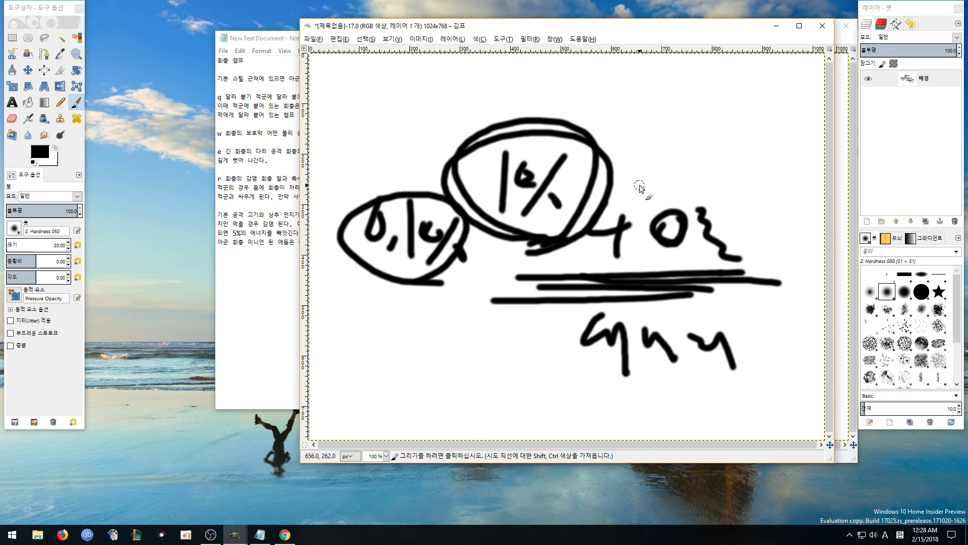
In the Notepad R skill notes, change the enemy energy drain percentage to 1~5%
click(267, 241)
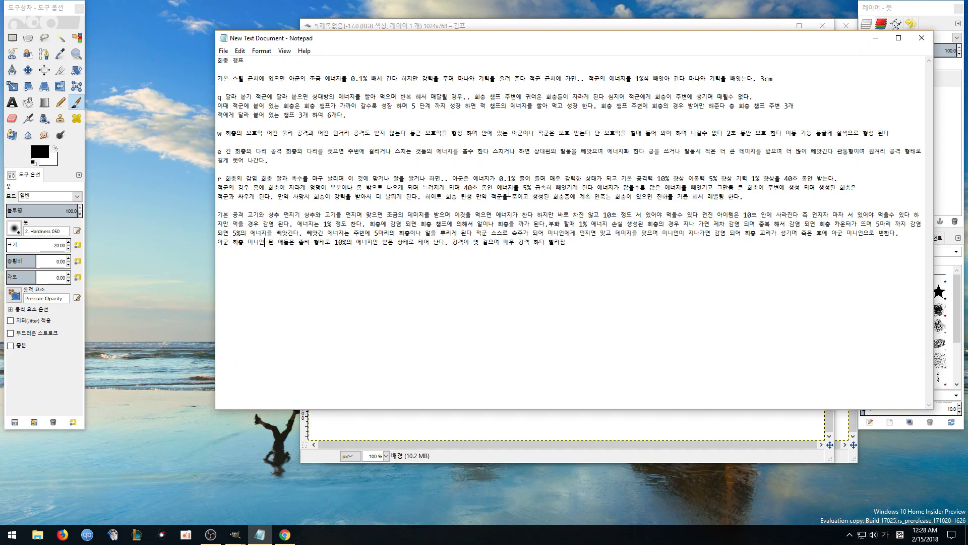
click(527, 188)
key(BackSpace)
text(1)
key(Left)
text(~5)
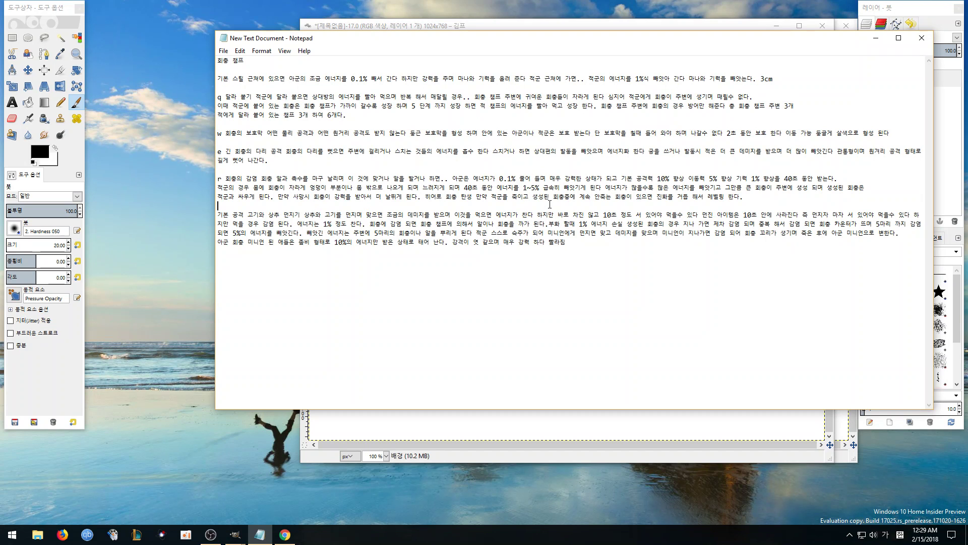
click(549, 204)
Return to the sketch and handwrite 적 followed by a wavy character above 40초
click(420, 414)
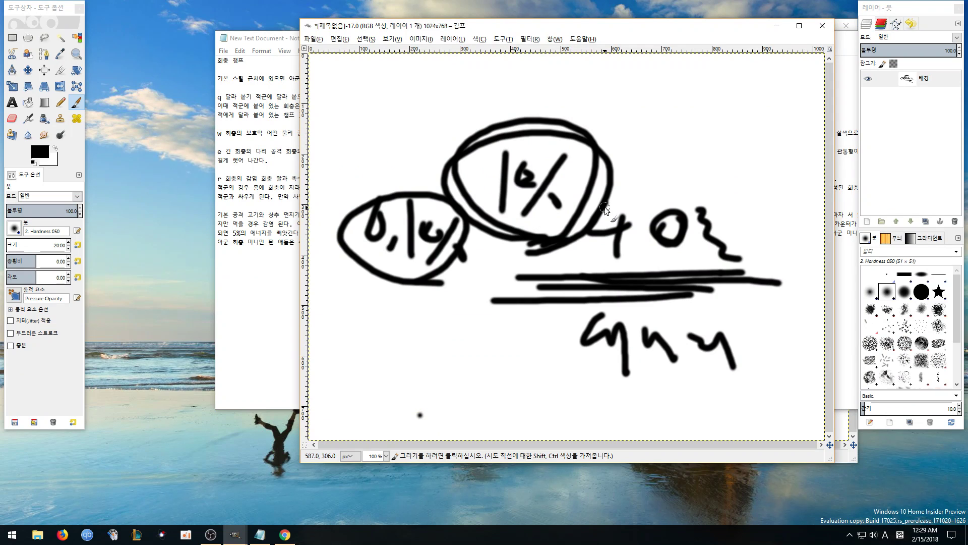
mouse_move(624, 149)
mouse_down()
mouse_move(658, 140)
mouse_move(642, 174)
mouse_up()
mouse_move(651, 157)
mouse_down()
mouse_move(667, 174)
mouse_move(674, 158)
mouse_up()
drag(679, 143, 679, 183)
drag(712, 144, 722, 200)
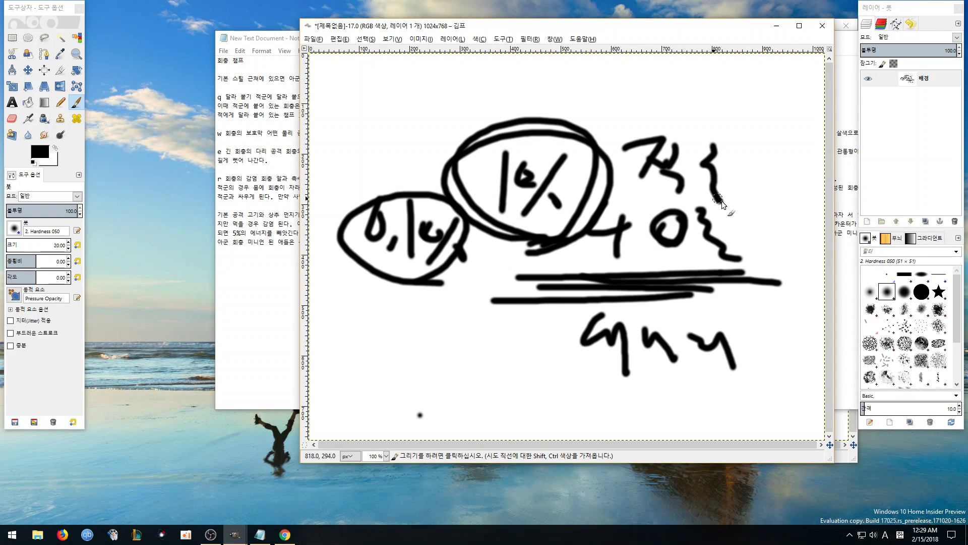
Reread the R notes in Notepad, then paint a double ring left of 에너지 and an oval around the start of that word
click(219, 259)
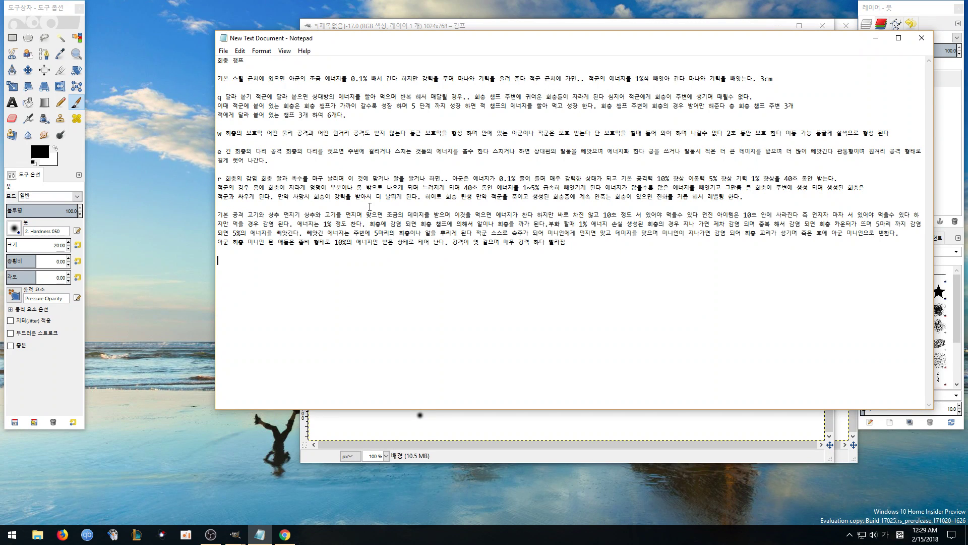
click(497, 425)
mouse_move(453, 313)
mouse_down()
mouse_move(421, 343)
mouse_move(455, 291)
mouse_move(457, 319)
mouse_move(437, 306)
mouse_move(486, 317)
mouse_move(457, 317)
mouse_up()
mouse_move(562, 313)
mouse_down()
mouse_move(590, 379)
mouse_move(547, 318)
mouse_move(532, 330)
mouse_move(436, 326)
mouse_move(454, 345)
mouse_up()
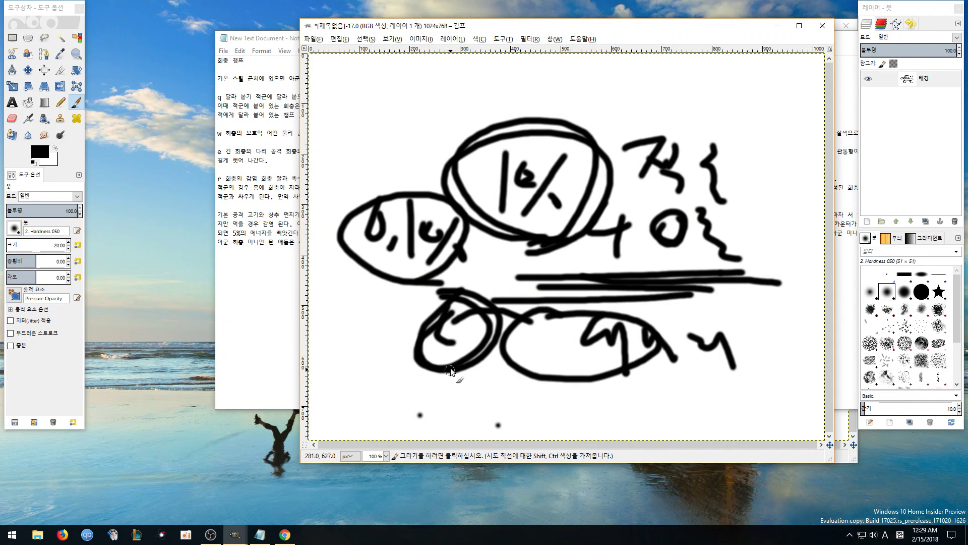
Paint an arrow from the double ring up through the 0.1% oval, with a large and a small circle near its tip
mouse_move(440, 295)
mouse_down()
mouse_move(435, 159)
mouse_move(382, 140)
mouse_up()
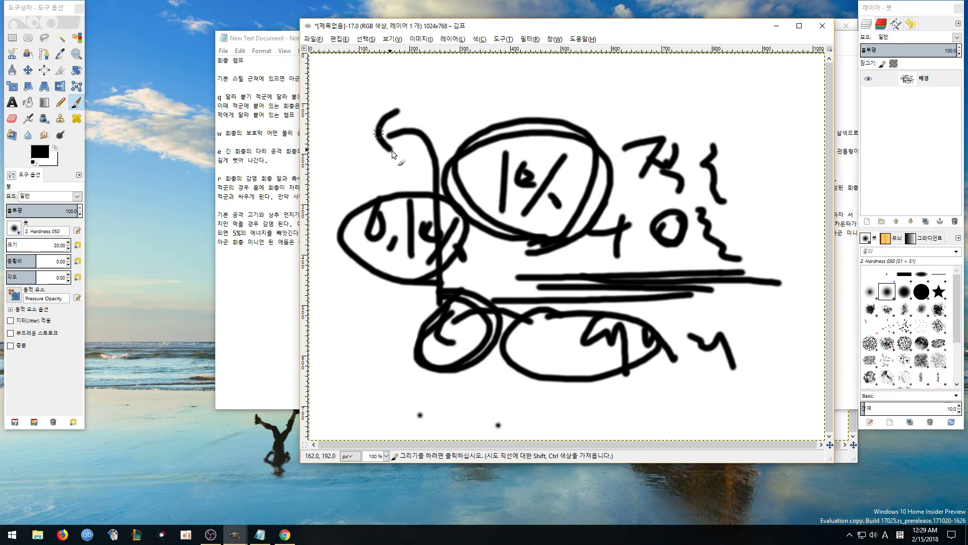
drag(434, 67, 432, 69)
drag(401, 114, 380, 195)
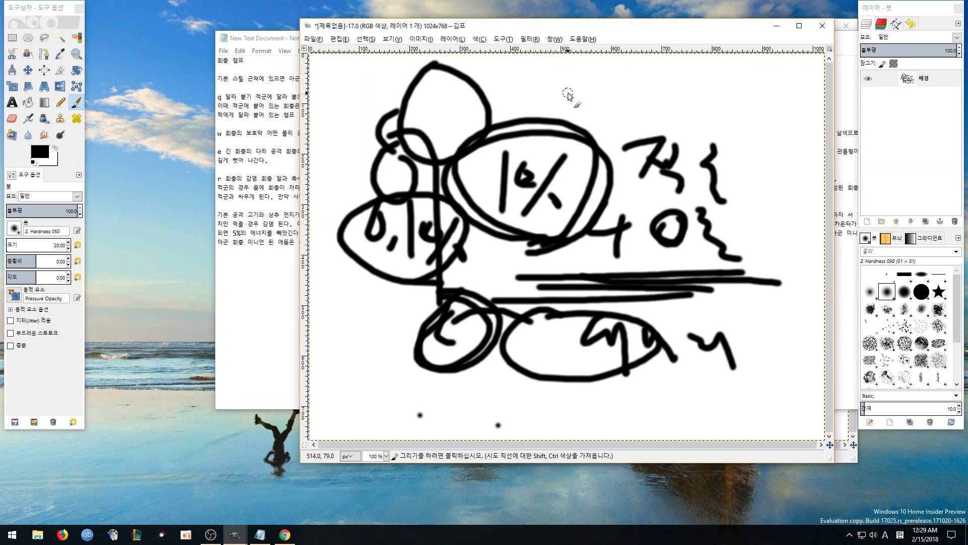
Handwrite 5 in the upper right corner and paint three small circles along the upper edge of the 1% ring
drag(715, 76, 721, 132)
drag(727, 83, 741, 83)
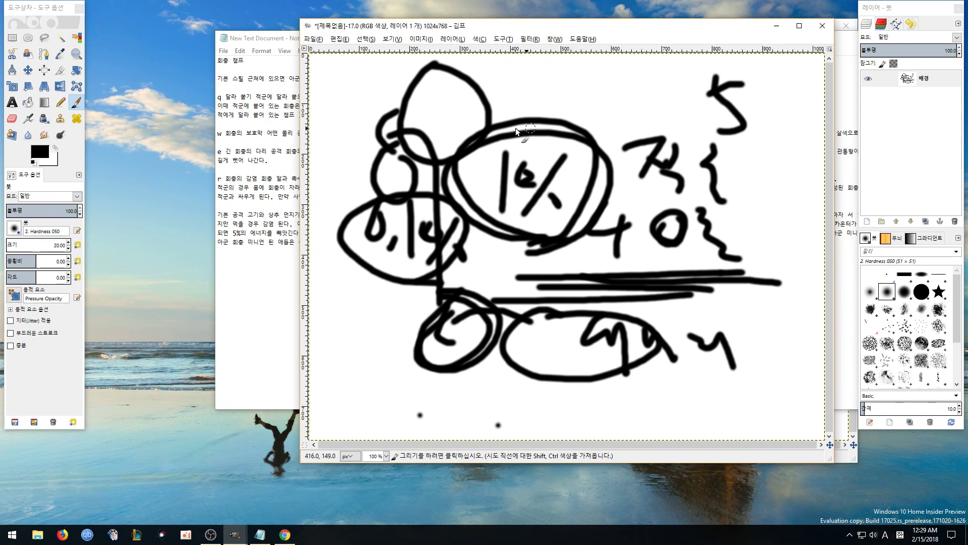
drag(483, 148, 486, 148)
drag(553, 104, 551, 107)
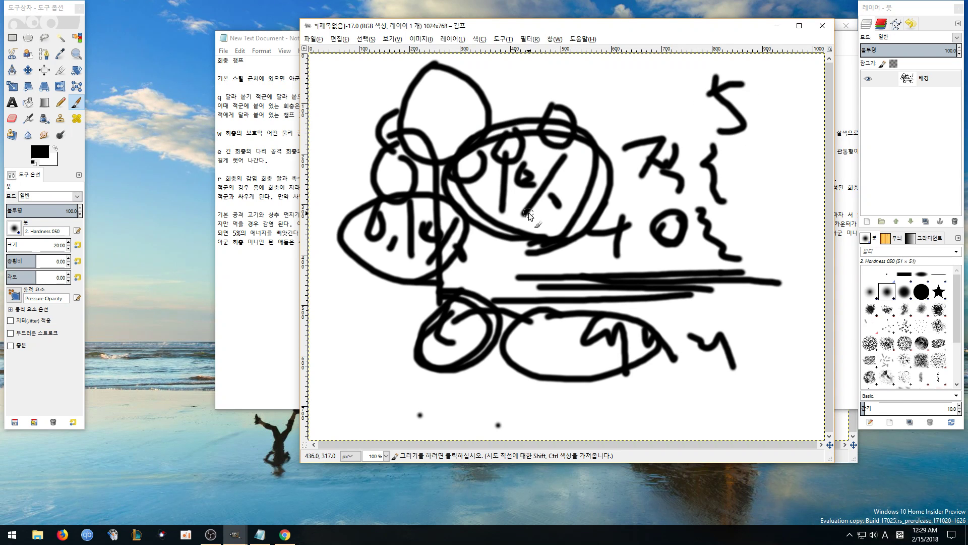
Paint a curved arrow down from the 0.1% oval and handwrite a short word at its tip
mouse_move(379, 214)
mouse_down()
mouse_move(363, 360)
mouse_move(393, 380)
mouse_move(385, 383)
mouse_move(406, 379)
mouse_move(411, 411)
mouse_move(438, 396)
mouse_up()
drag(437, 391, 452, 419)
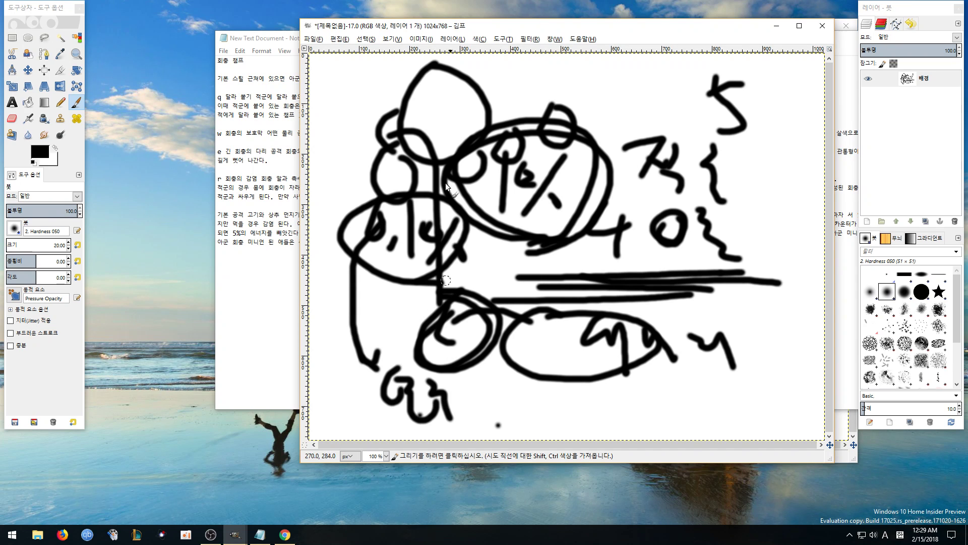
Thicken the small circles around the rings, scribble in the two rightmost, and paint a short arrow pointing right beside them
drag(387, 200, 403, 199)
drag(520, 126, 525, 130)
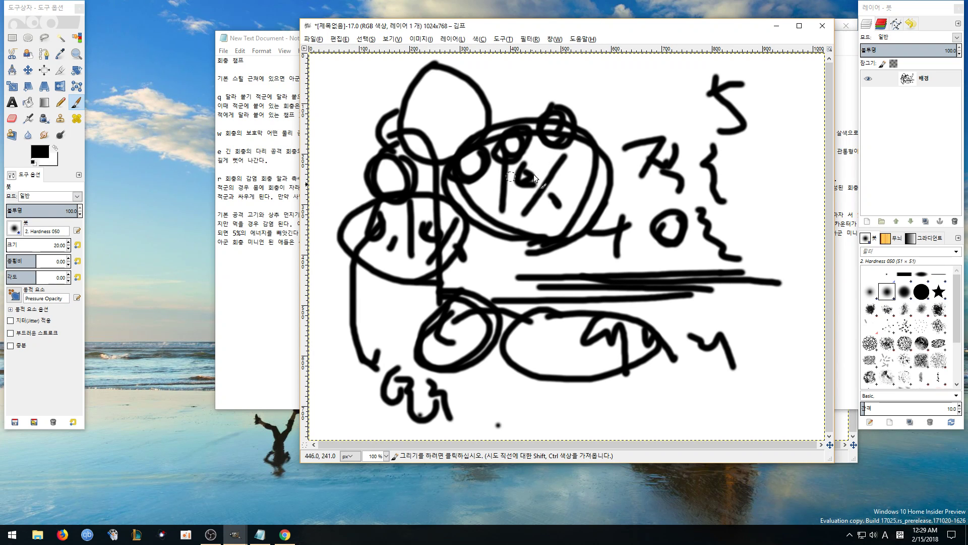
mouse_move(527, 127)
mouse_down()
mouse_move(507, 129)
mouse_move(498, 158)
mouse_up()
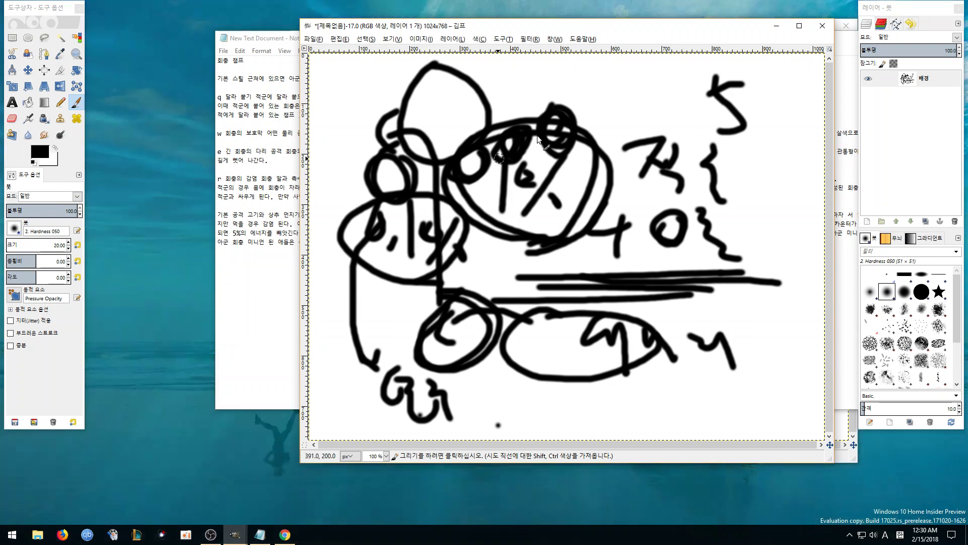
drag(586, 110, 620, 108)
drag(611, 92, 613, 121)
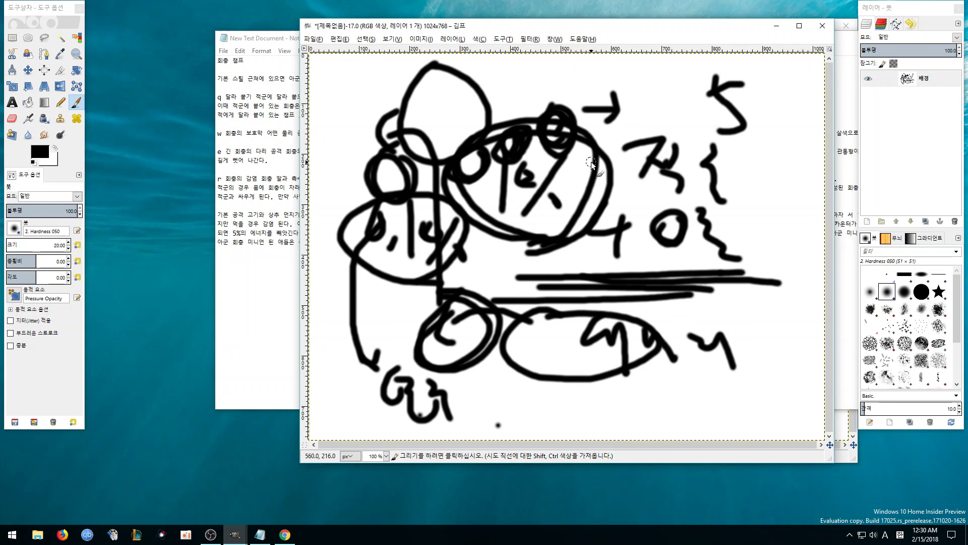
Check the infection notes in Notepad, then return to the sketch and thicken the small circles again
click(259, 270)
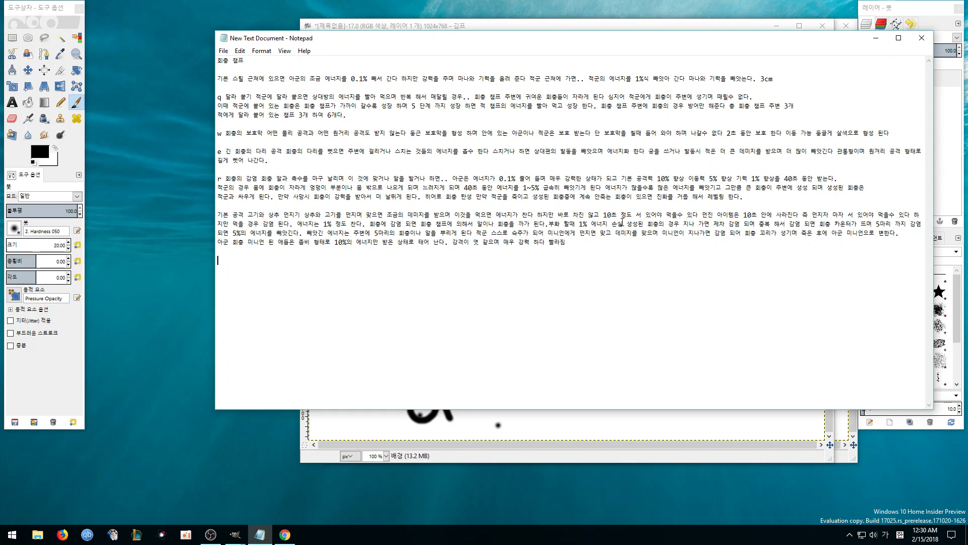
click(500, 426)
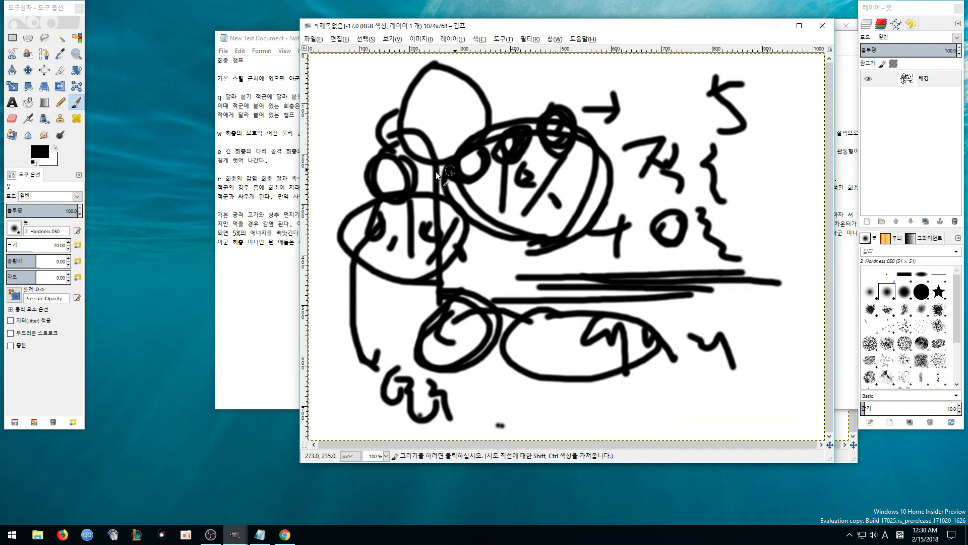
mouse_move(377, 186)
mouse_down()
mouse_move(399, 161)
mouse_move(460, 158)
mouse_up()
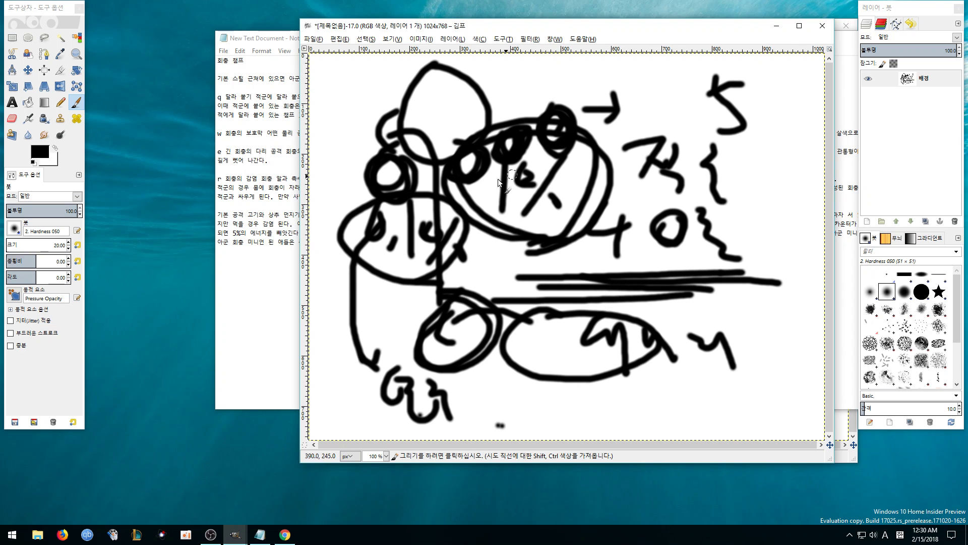
Paint a long curved arrow from the 0.1% oval to a circled 5 below, and handwrite a short word beside it
mouse_move(348, 231)
mouse_down()
mouse_move(323, 322)
mouse_move(561, 422)
mouse_up()
mouse_move(552, 391)
mouse_down()
mouse_move(569, 411)
mouse_move(606, 391)
mouse_move(524, 386)
mouse_move(611, 428)
mouse_up()
mouse_move(673, 374)
mouse_down()
mouse_move(663, 407)
mouse_move(696, 417)
mouse_up()
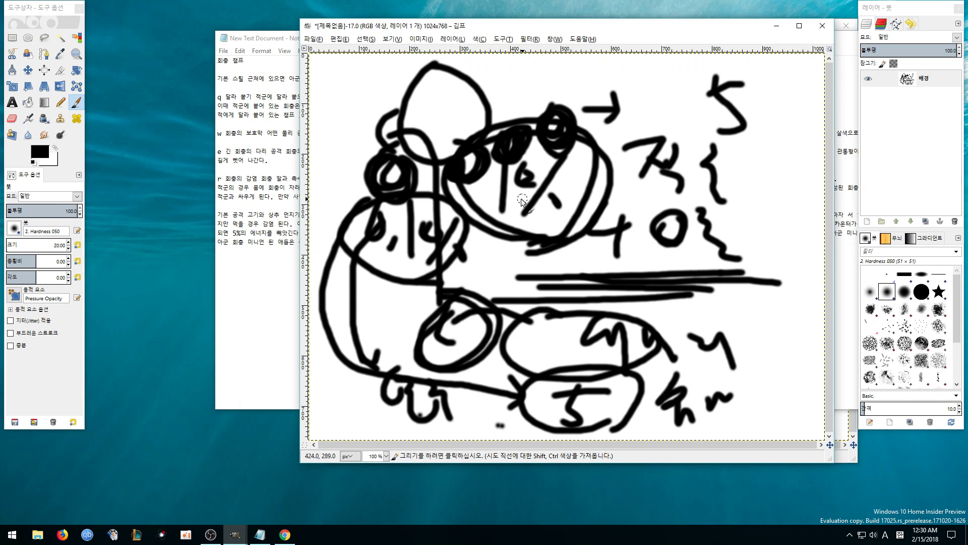
Paint a wavy worm shape left of the small circles and add dotted eyes and a mouth
mouse_move(346, 113)
mouse_down()
mouse_move(309, 165)
mouse_move(338, 220)
mouse_up()
mouse_move(362, 186)
mouse_down()
mouse_move(329, 149)
mouse_move(347, 113)
mouse_up()
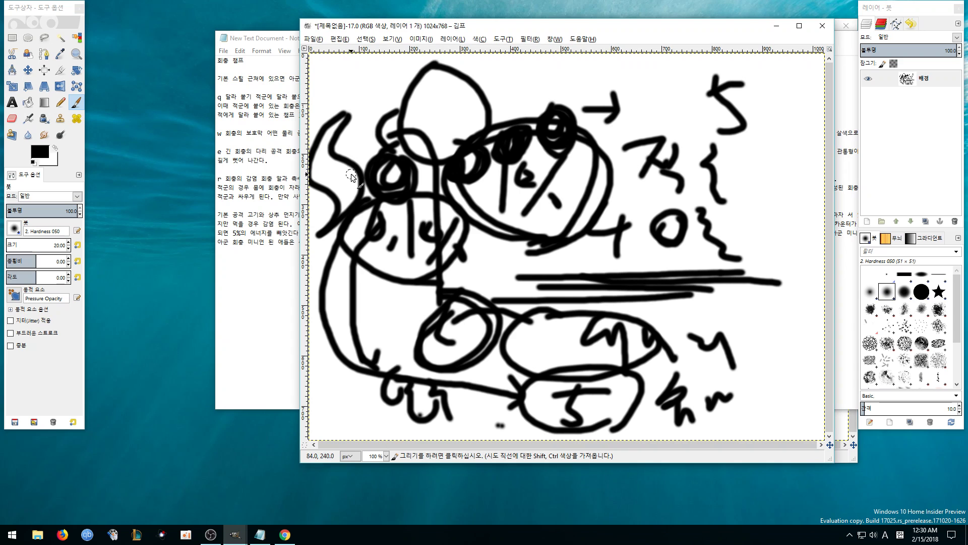
click(320, 167)
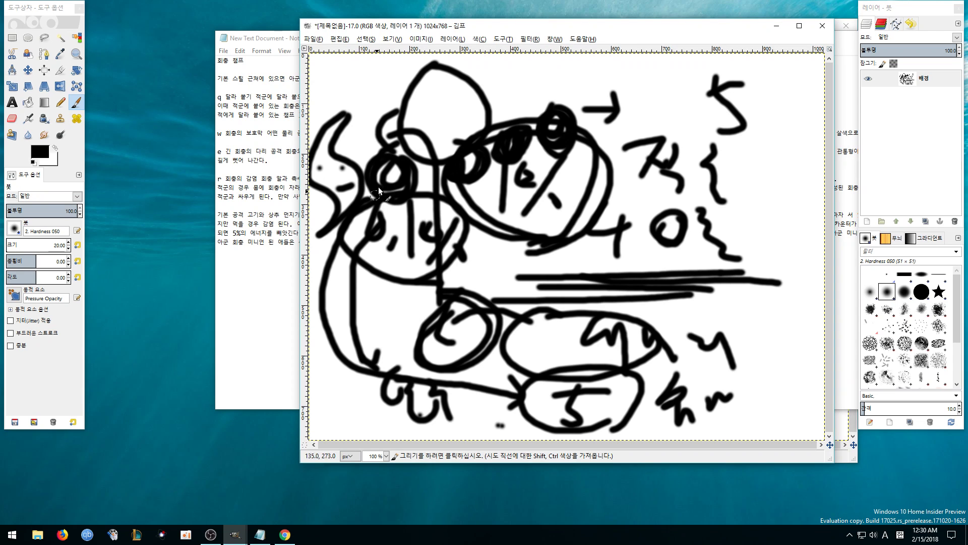
Paint an arc from the head to the right circles, arrows pointing right from them and the lower oval, and a left arrow at the head
mouse_move(363, 142)
mouse_down()
mouse_move(485, 117)
mouse_move(454, 158)
mouse_move(554, 87)
mouse_up()
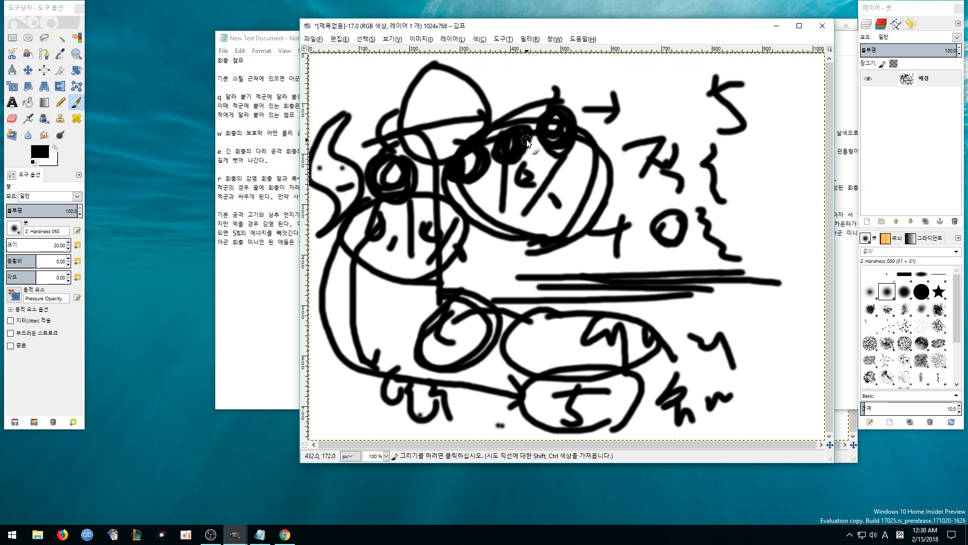
drag(575, 119, 653, 117)
drag(637, 103, 641, 126)
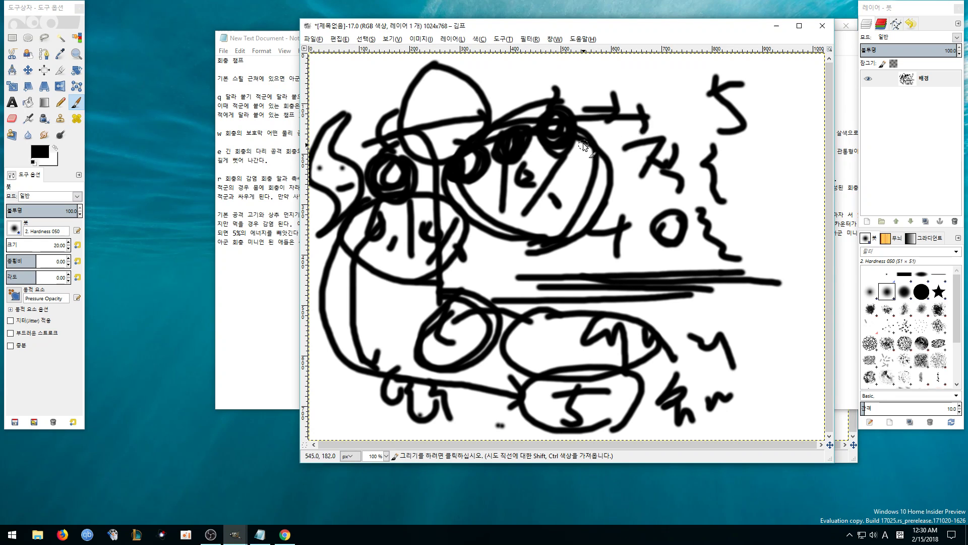
drag(578, 137, 672, 135)
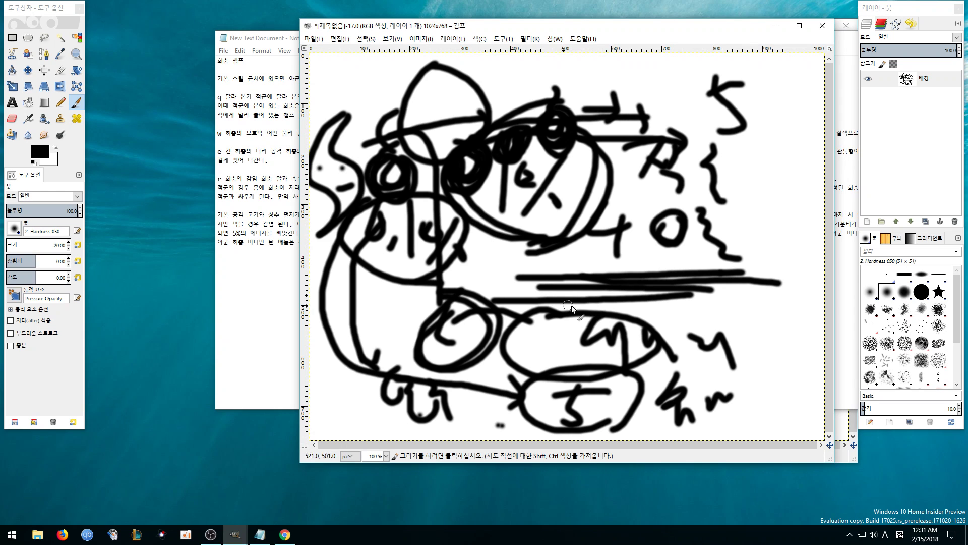
mouse_move(626, 363)
mouse_down()
mouse_move(654, 336)
mouse_move(751, 316)
mouse_up()
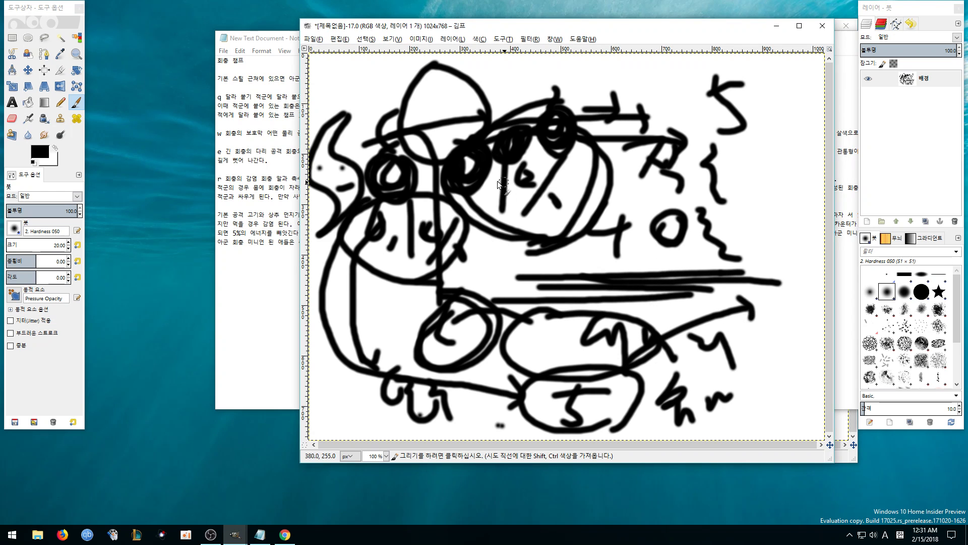
mouse_move(453, 184)
mouse_down()
mouse_move(477, 142)
mouse_move(469, 190)
mouse_up()
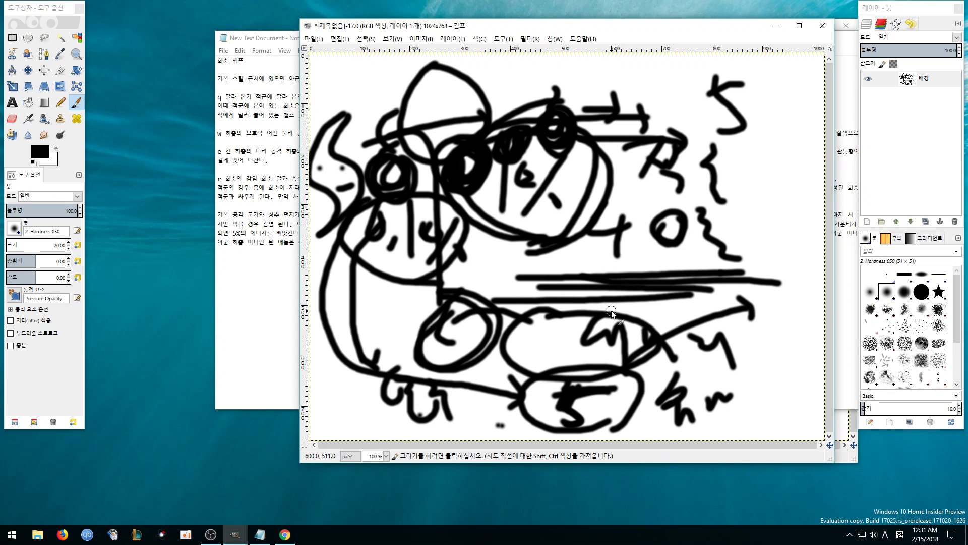
mouse_move(479, 76)
mouse_down()
mouse_move(502, 91)
mouse_move(471, 112)
mouse_up()
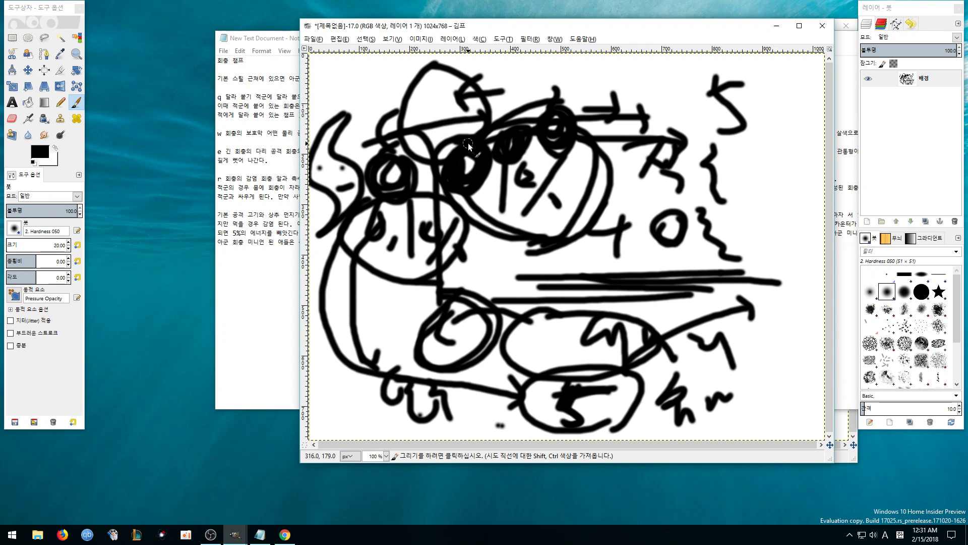
Darken the small circles and the marks inside both percentage rings, and check the basic attack notes in Notepad
drag(478, 158, 480, 186)
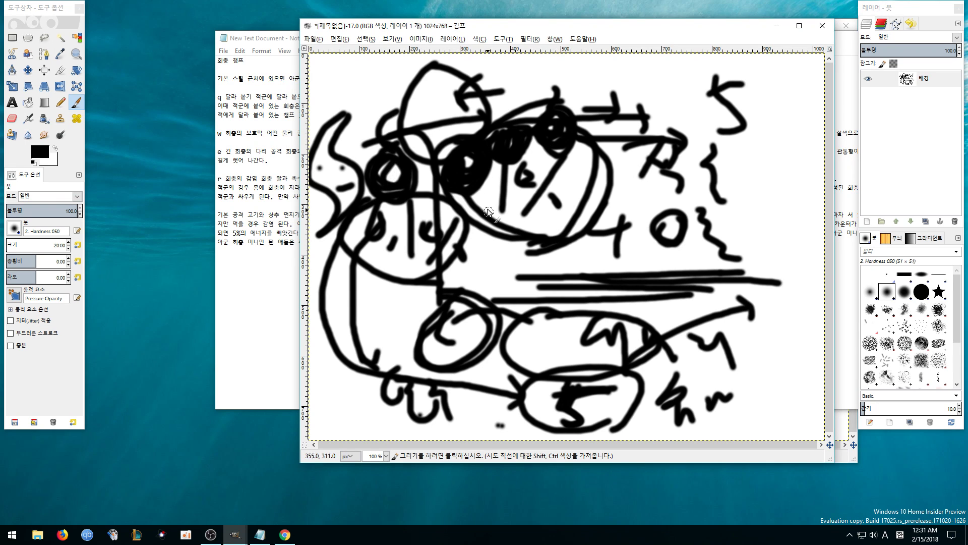
drag(519, 169, 532, 183)
mouse_move(484, 151)
mouse_down()
mouse_move(519, 174)
mouse_move(455, 129)
mouse_up()
drag(563, 163, 574, 195)
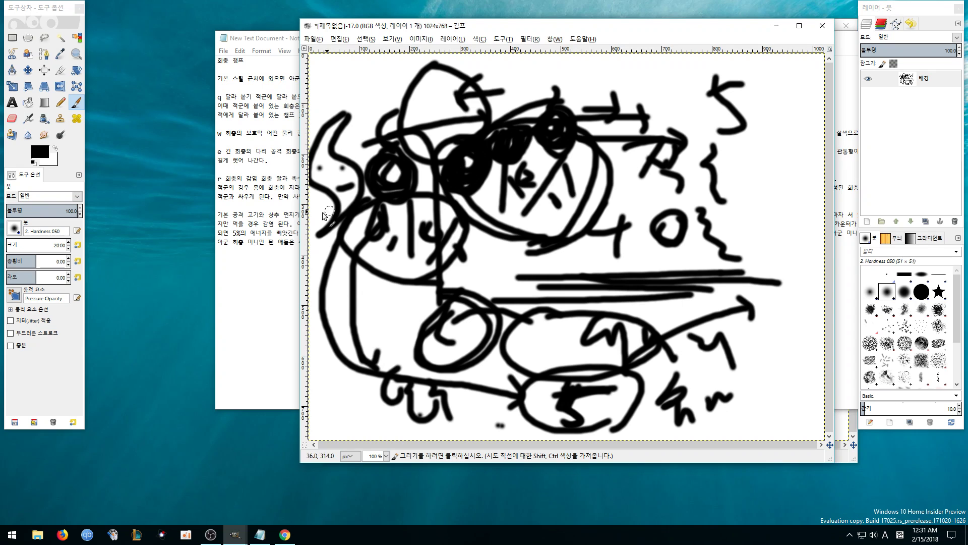
click(263, 230)
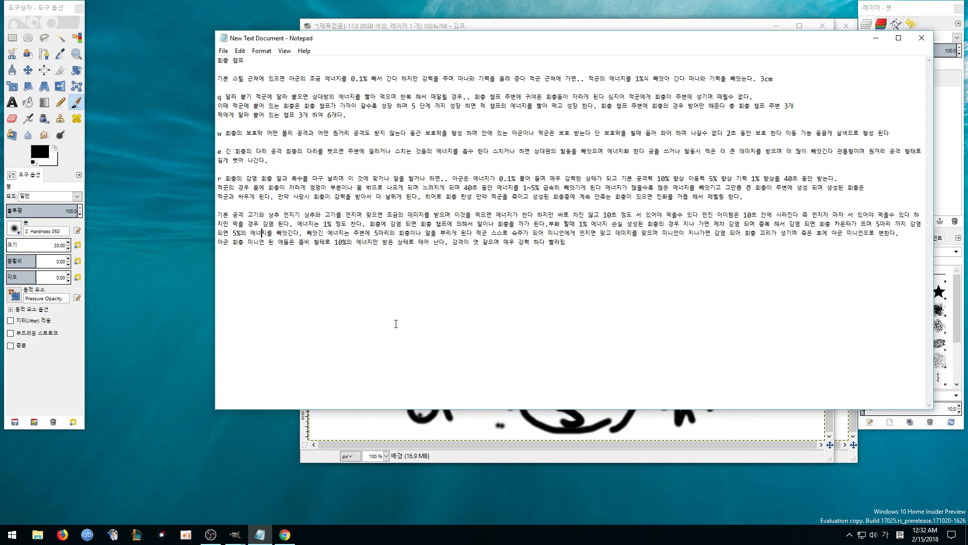
click(446, 419)
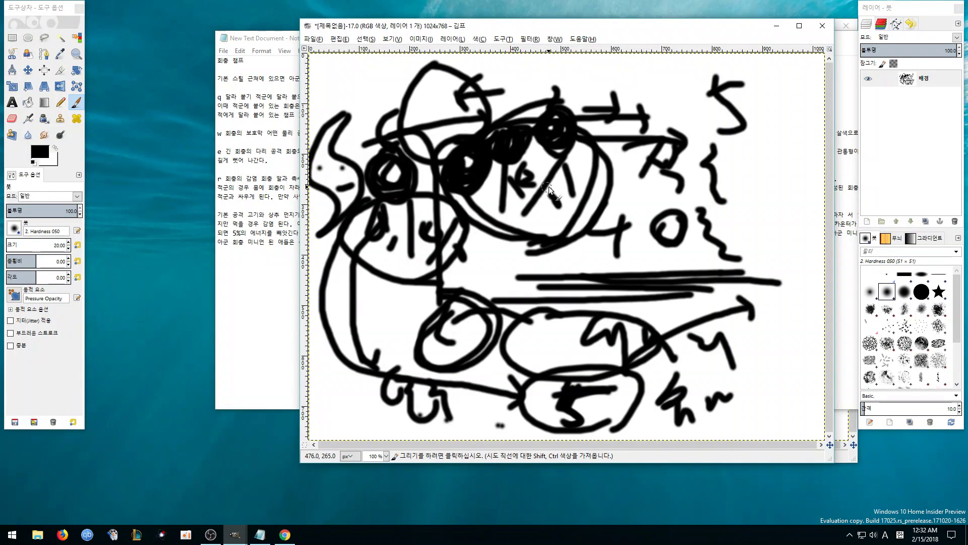
click(313, 39)
click(327, 58)
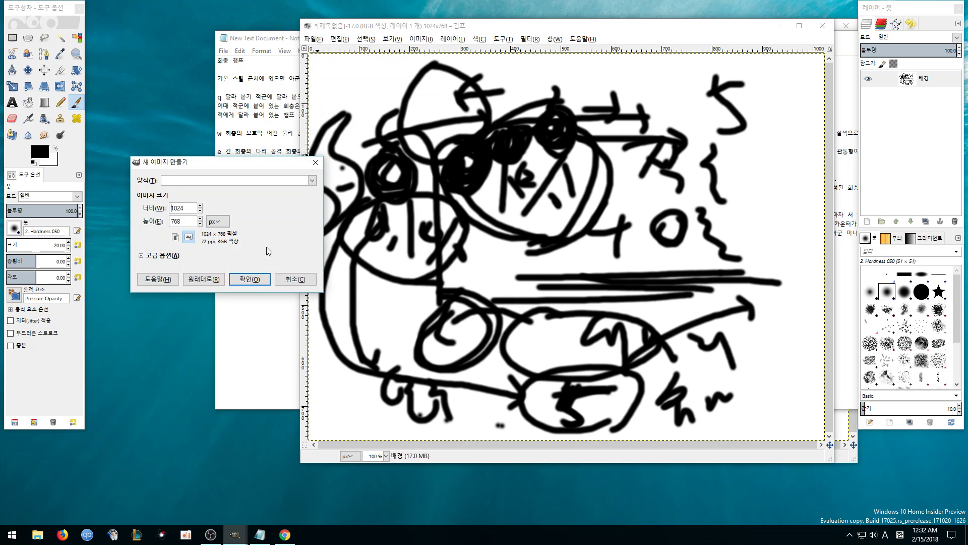
click(295, 279)
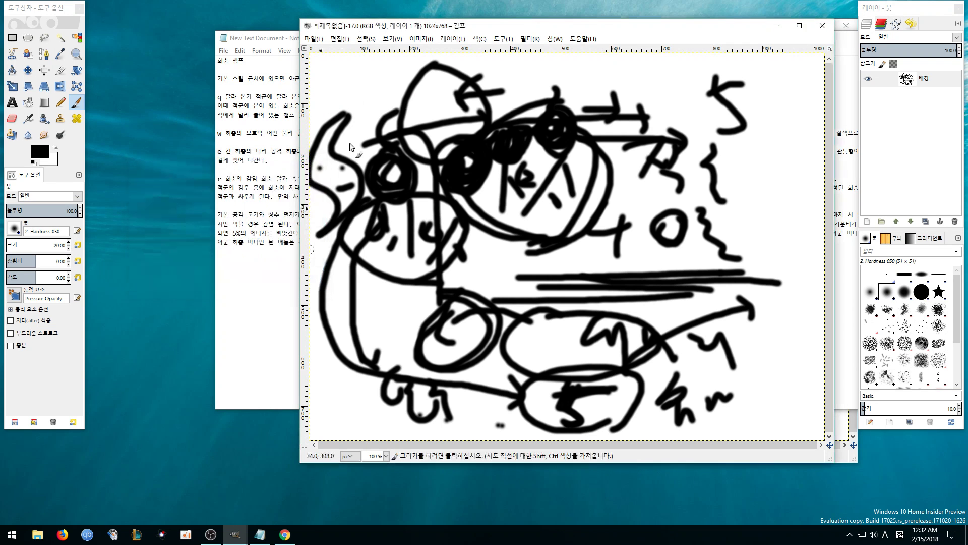
Close the finished sketch without saving and create a new blank 1024 x 768 pixel image
click(319, 41)
click(347, 243)
click(157, 226)
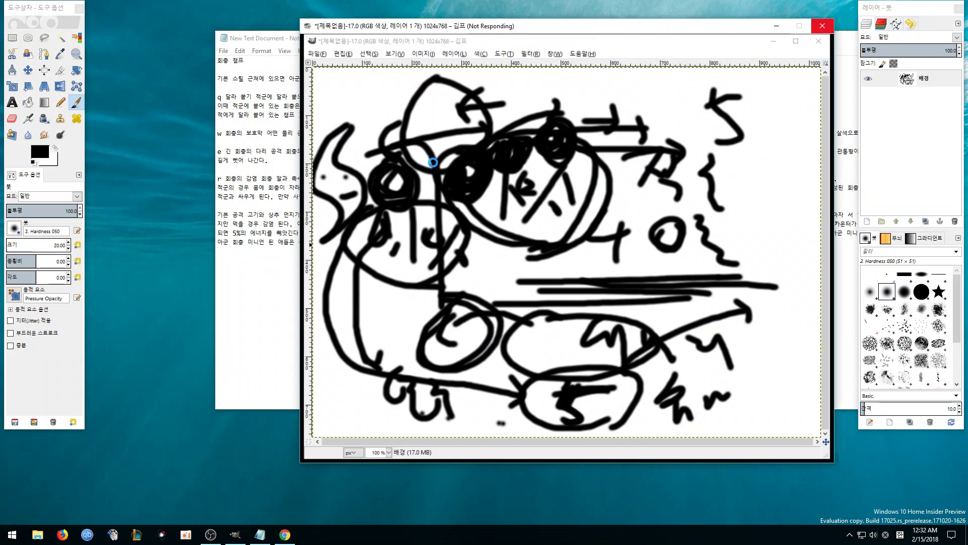
click(355, 53)
click(353, 63)
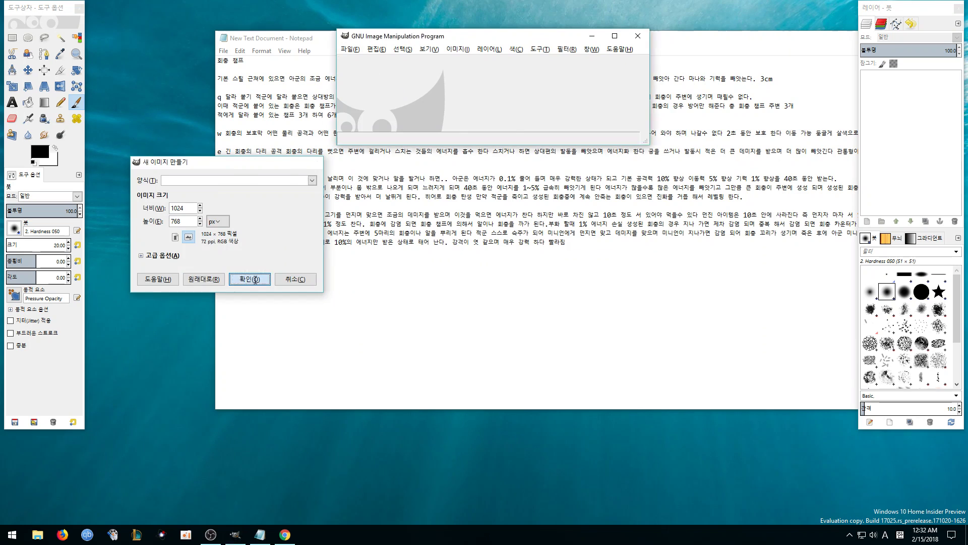
click(250, 279)
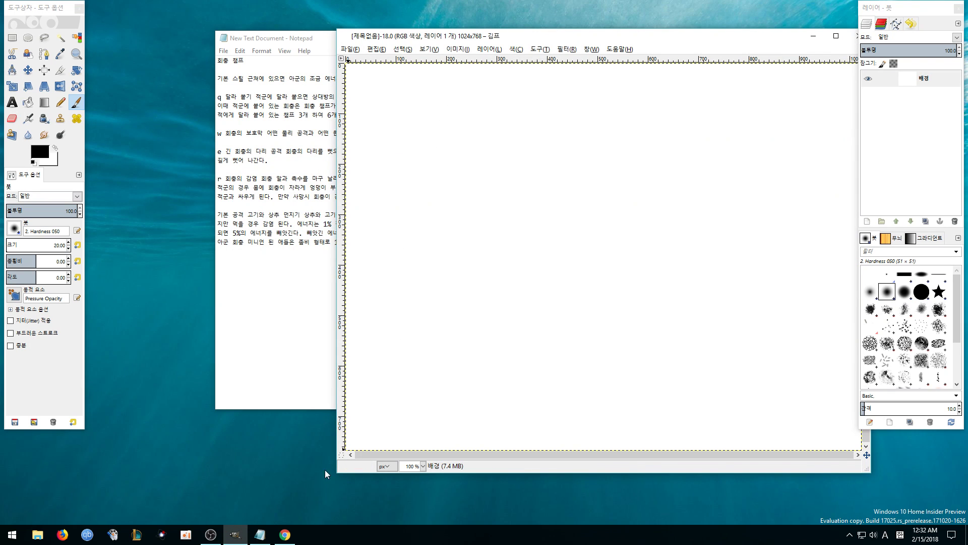
Check the recording status in OBS, then read the basic attack notes in Notepad and return to the blank canvas
click(210, 536)
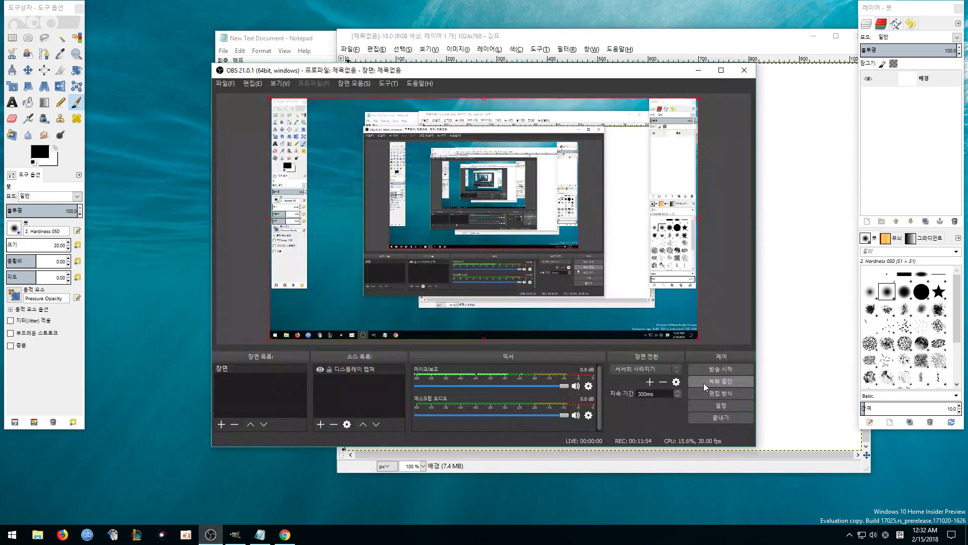
click(698, 70)
click(299, 218)
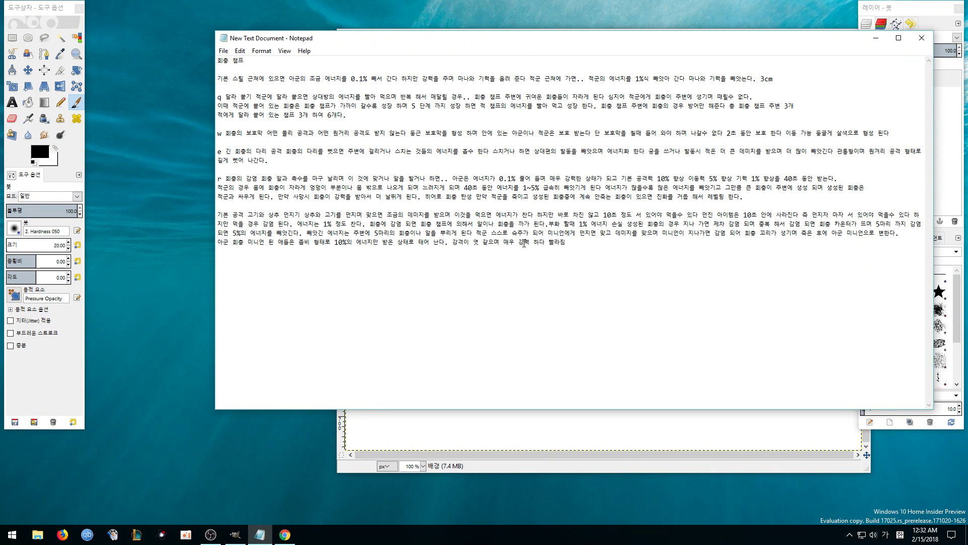
click(494, 425)
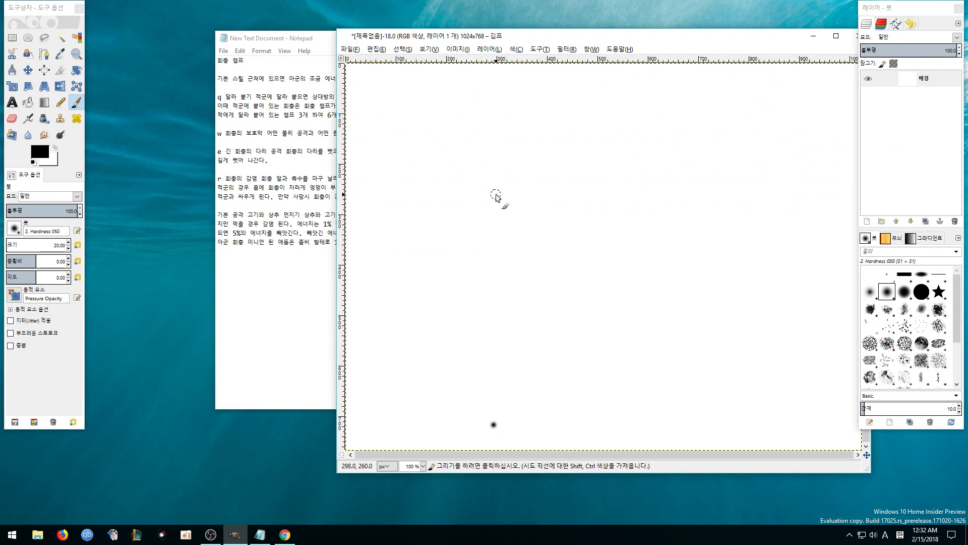
Paint a curved, bean-shaped piece of meat with an inner contour and small marks, plus an arrow curving right from it
mouse_move(542, 194)
mouse_down()
mouse_move(450, 259)
mouse_move(504, 292)
mouse_move(609, 260)
mouse_move(670, 280)
mouse_move(609, 191)
mouse_move(532, 189)
mouse_move(515, 210)
mouse_move(539, 200)
mouse_move(477, 238)
mouse_move(516, 256)
mouse_move(653, 251)
mouse_move(667, 227)
mouse_move(558, 190)
mouse_move(512, 205)
mouse_move(522, 229)
mouse_up()
drag(530, 217, 552, 225)
drag(561, 220, 638, 206)
drag(734, 193, 726, 205)
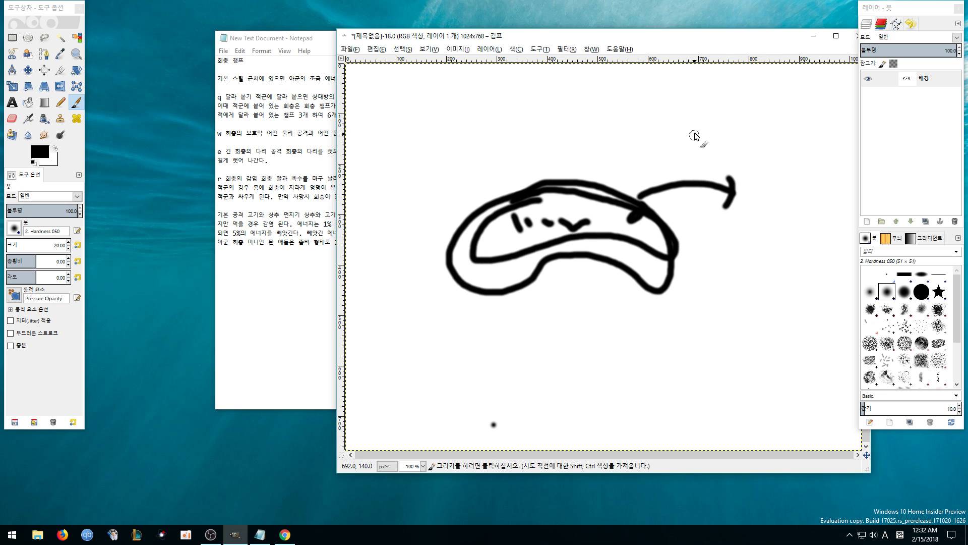
Paint two curved stalks rising above the meat, ending in small loops with a short tick beside the right one
mouse_move(527, 126)
mouse_down()
mouse_move(530, 137)
mouse_move(541, 126)
mouse_up()
mouse_move(598, 122)
mouse_down()
mouse_move(627, 132)
mouse_move(638, 112)
mouse_up()
drag(611, 110, 617, 122)
drag(513, 137, 436, 190)
mouse_move(598, 134)
mouse_down()
mouse_move(561, 174)
mouse_move(619, 147)
mouse_up()
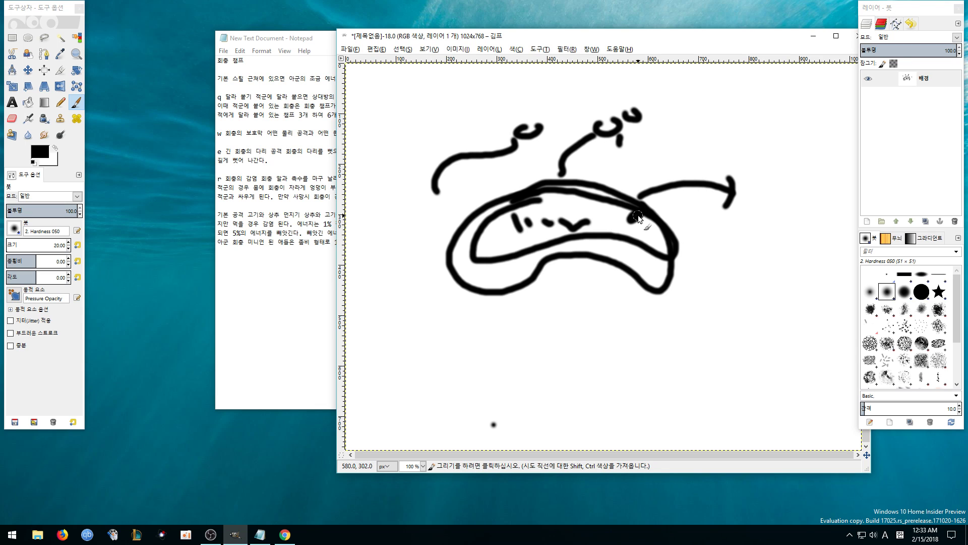
Paint a large lettuce leaf below the meat with a midrib, side veins, and an arrow leading up from its tip
mouse_move(698, 316)
mouse_down()
mouse_move(722, 411)
mouse_move(685, 315)
mouse_up()
mouse_move(649, 357)
mouse_down()
mouse_move(692, 318)
mouse_move(707, 326)
mouse_move(697, 391)
mouse_up()
click(696, 353)
mouse_move(573, 391)
mouse_down()
mouse_move(660, 361)
mouse_move(645, 419)
mouse_up()
drag(636, 375, 622, 396)
drag(708, 316, 758, 289)
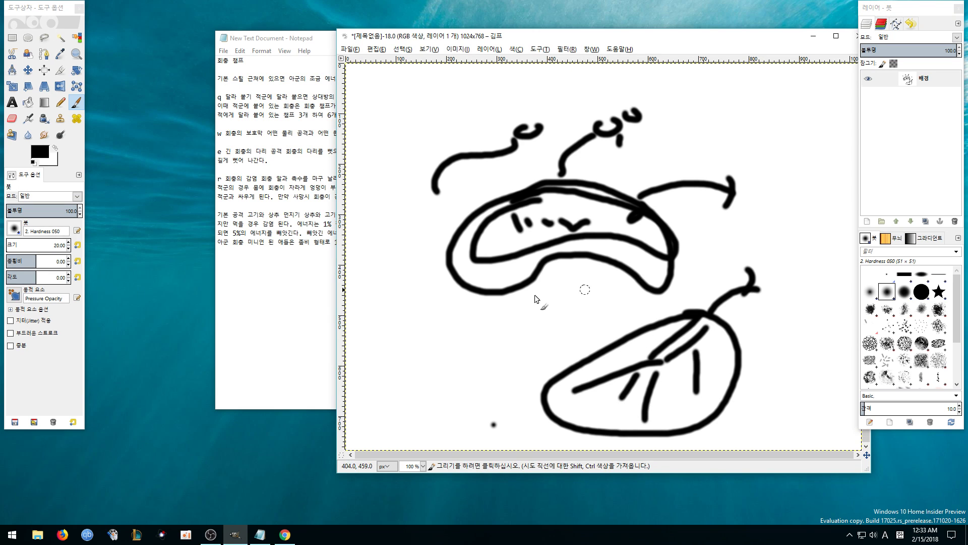
Add curved motion lines on both sides of the meat and of the leaf
drag(426, 245, 460, 302)
drag(683, 220, 678, 274)
drag(543, 370, 587, 420)
mouse_move(743, 294)
mouse_down()
mouse_move(759, 328)
mouse_move(752, 361)
mouse_up()
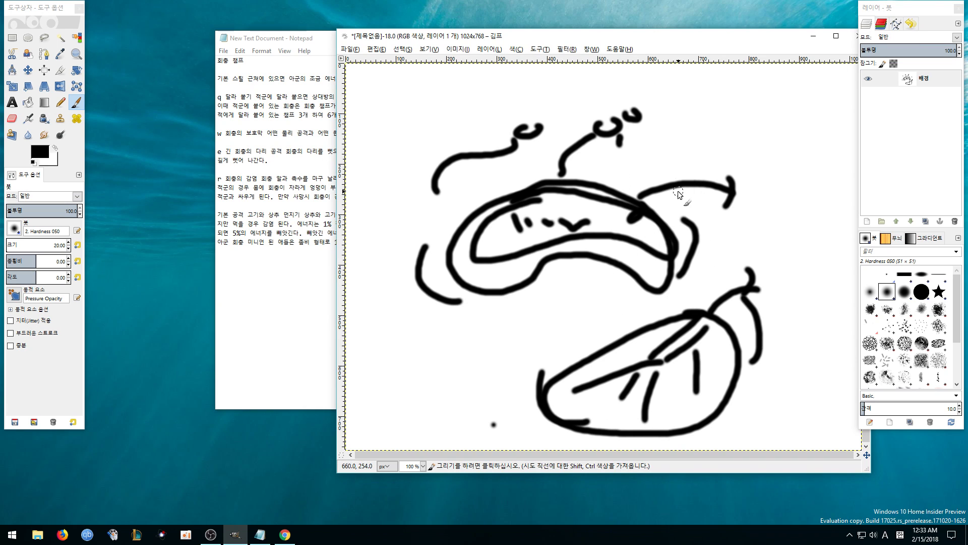
Check the basic attack notes in Notepad, then handwrite a large 10 with its unit above the meat's arrow
click(298, 269)
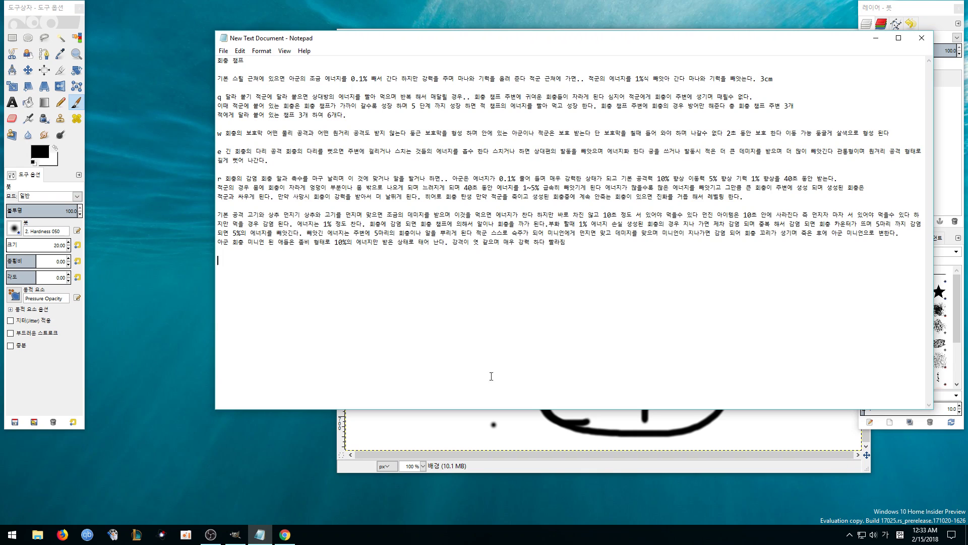
click(445, 424)
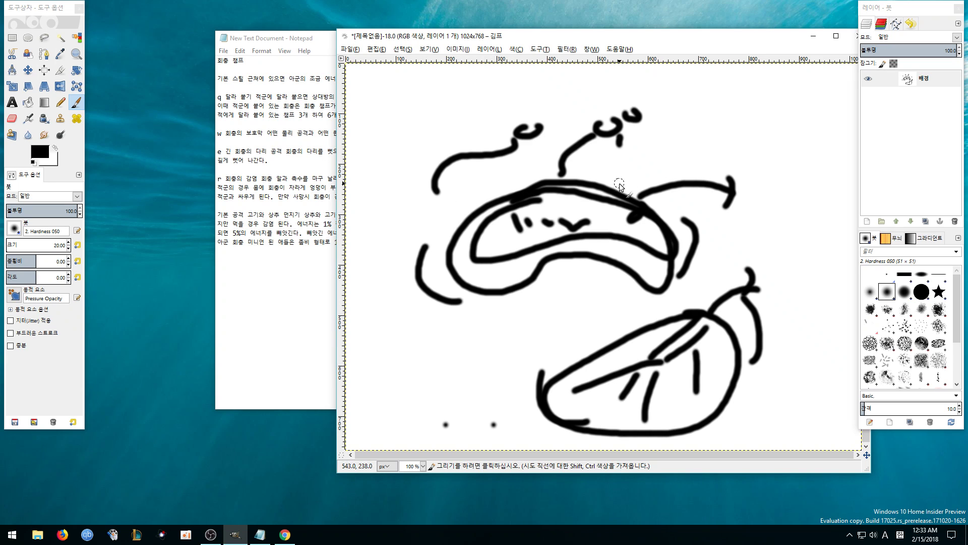
drag(669, 114, 669, 159)
mouse_move(709, 117)
mouse_down()
mouse_move(703, 147)
mouse_move(722, 121)
mouse_up()
drag(764, 112, 737, 157)
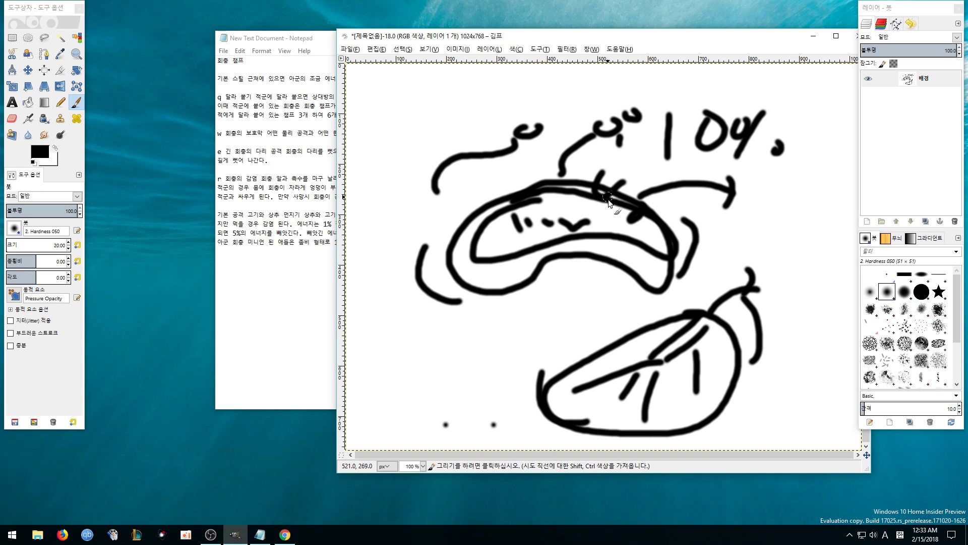
Paint a large open circle overlapping the top of the meat and a zigzag line between the meat and the leaf
mouse_move(537, 100)
mouse_down()
mouse_move(572, 215)
mouse_move(558, 112)
mouse_up()
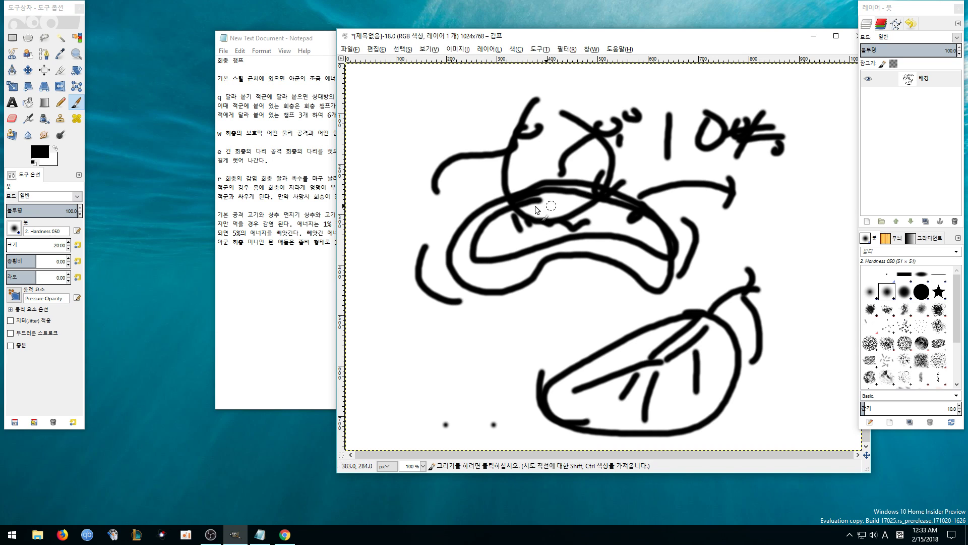
drag(581, 141, 560, 173)
mouse_move(522, 292)
mouse_down()
mouse_move(540, 306)
mouse_move(557, 302)
mouse_move(582, 338)
mouse_up()
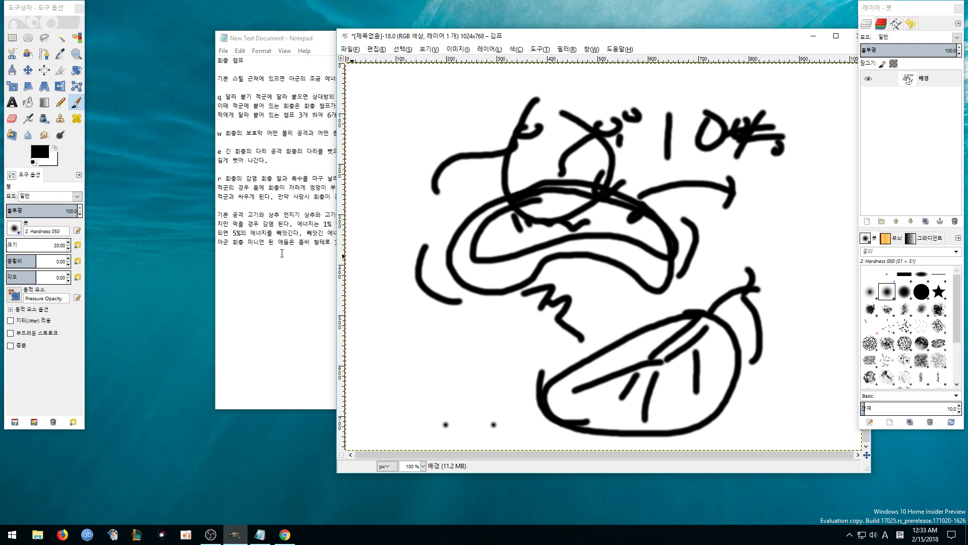
Handwrite 1% in the empty area below the meat, beside the leaf
drag(415, 325, 416, 383)
drag(478, 325, 443, 381)
drag(449, 325, 445, 333)
drag(485, 355, 486, 353)
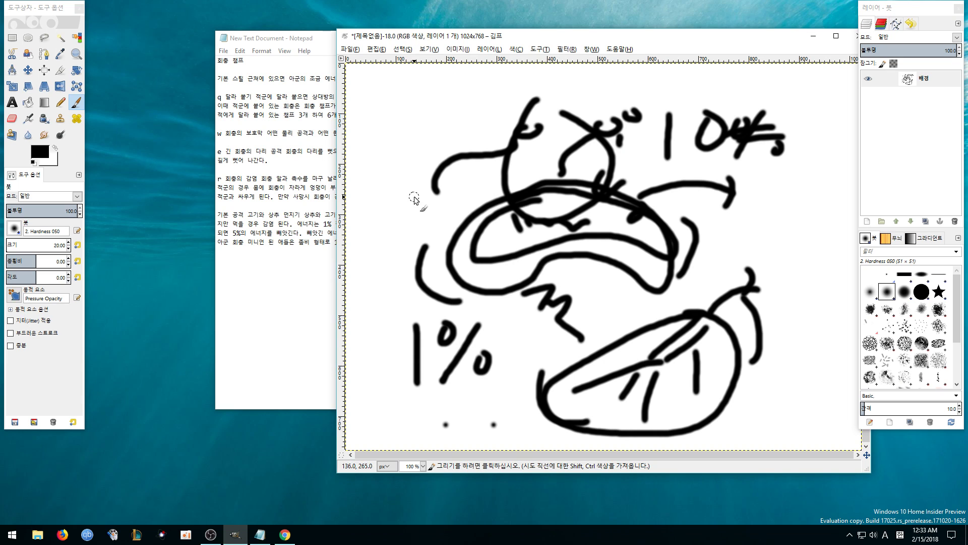
Paint an arrow under the meat, two circles to its right, an oval at the leaf's tip, and an arrow into the lower circle
mouse_move(542, 290)
mouse_down()
mouse_move(622, 267)
mouse_move(603, 307)
mouse_up()
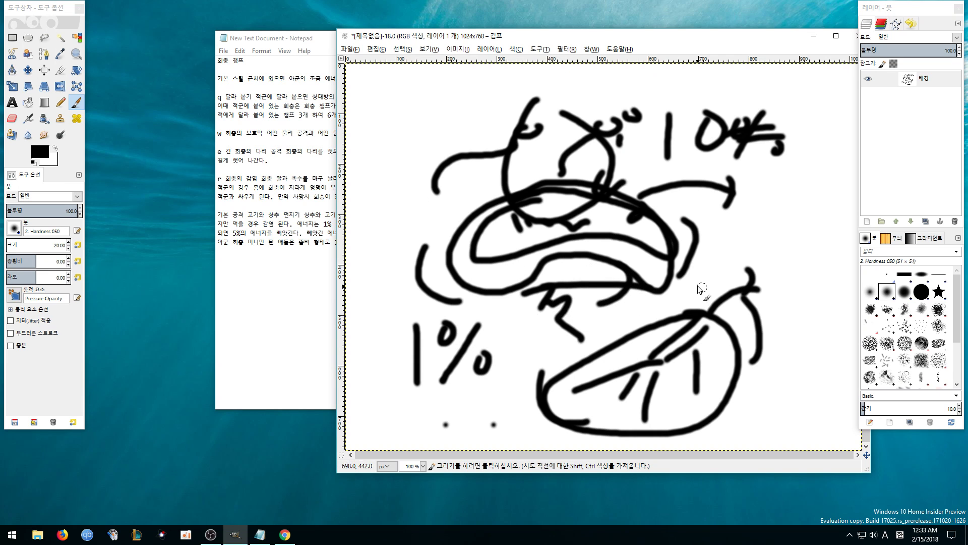
drag(763, 225, 756, 241)
drag(797, 344, 786, 277)
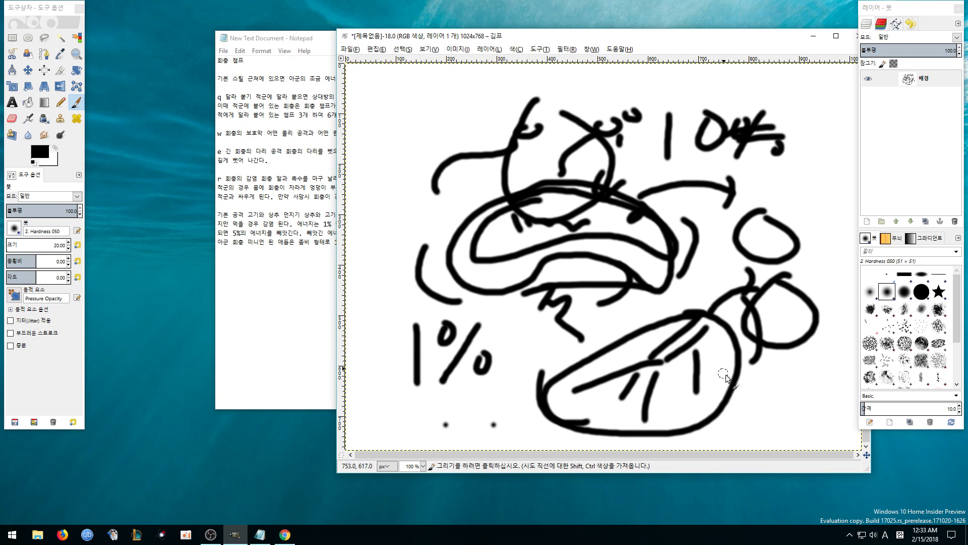
drag(679, 310, 665, 313)
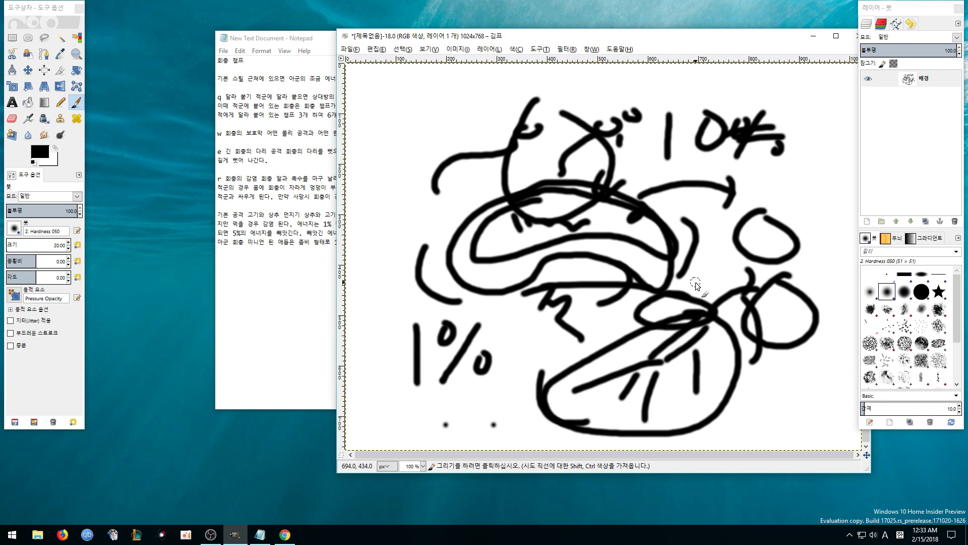
mouse_move(833, 273)
mouse_down()
mouse_move(779, 308)
mouse_move(796, 313)
mouse_up()
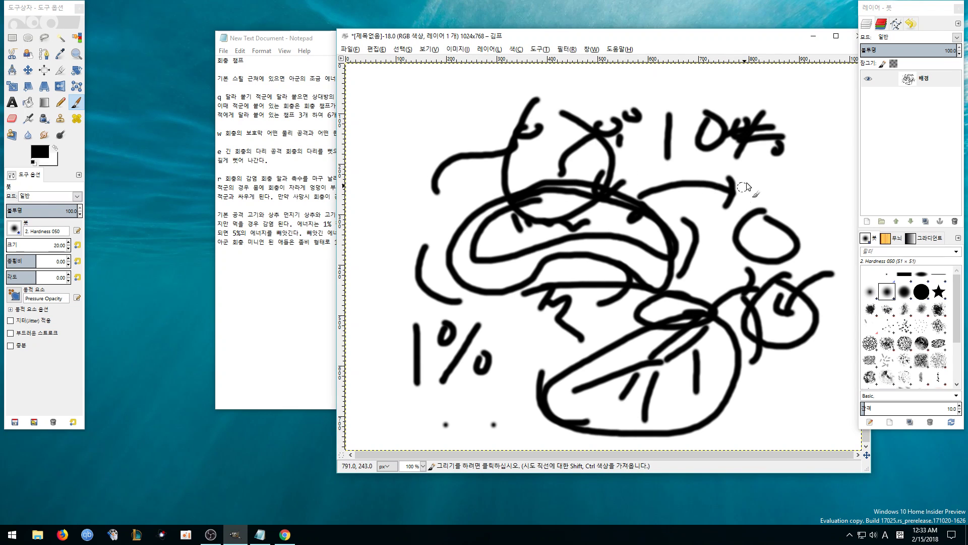
Paint an oval above the two circles and thicken the arrow leading to it, then check the R infection notes in Notepad
drag(746, 167, 823, 202)
drag(781, 162, 654, 187)
drag(745, 154, 729, 203)
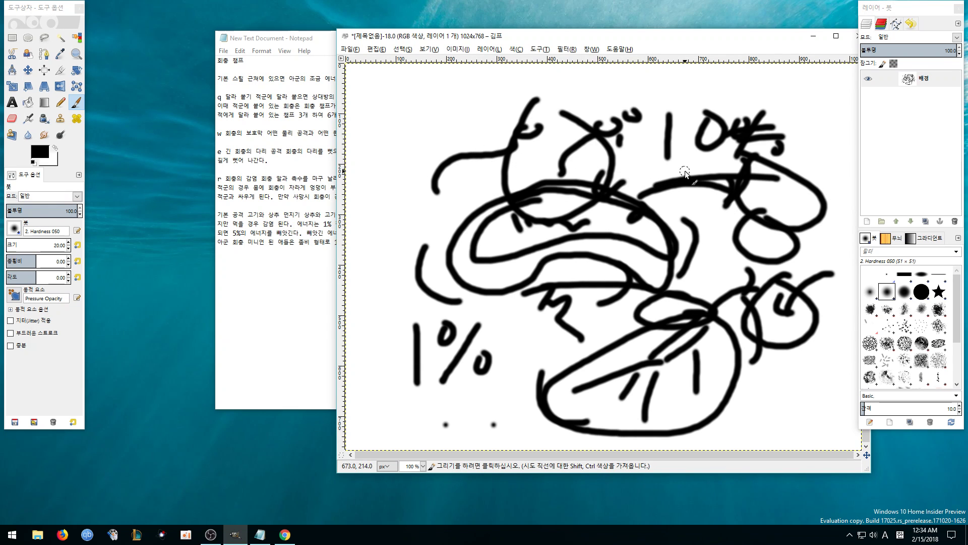
click(257, 178)
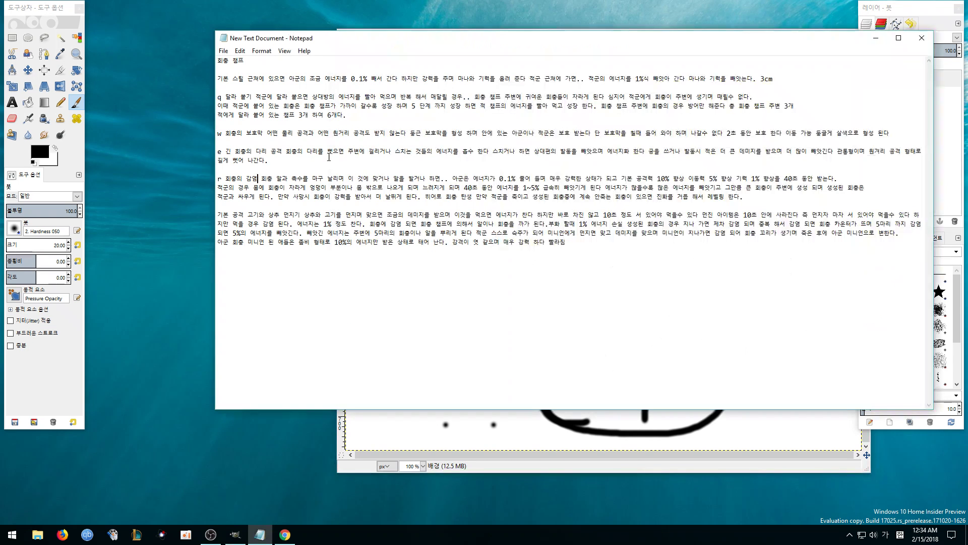
click(415, 420)
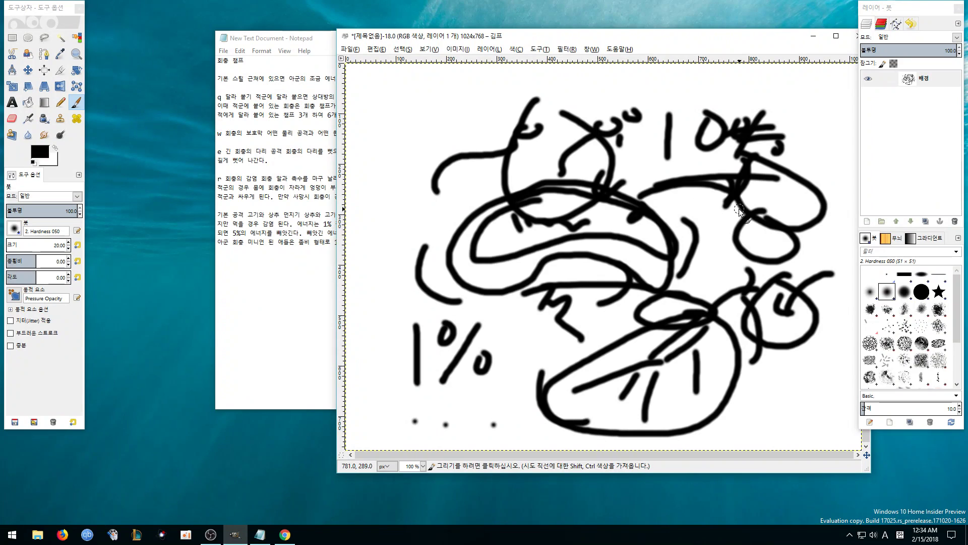
Paint a stroke from the upper arrow's tip across the upper oval, then check the basic attack notes in Notepad
drag(751, 174, 834, 171)
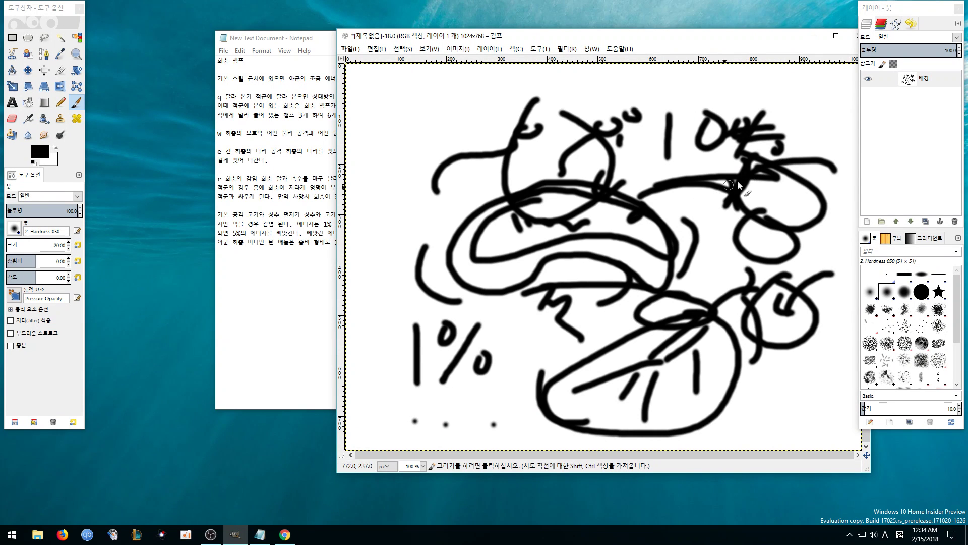
click(284, 232)
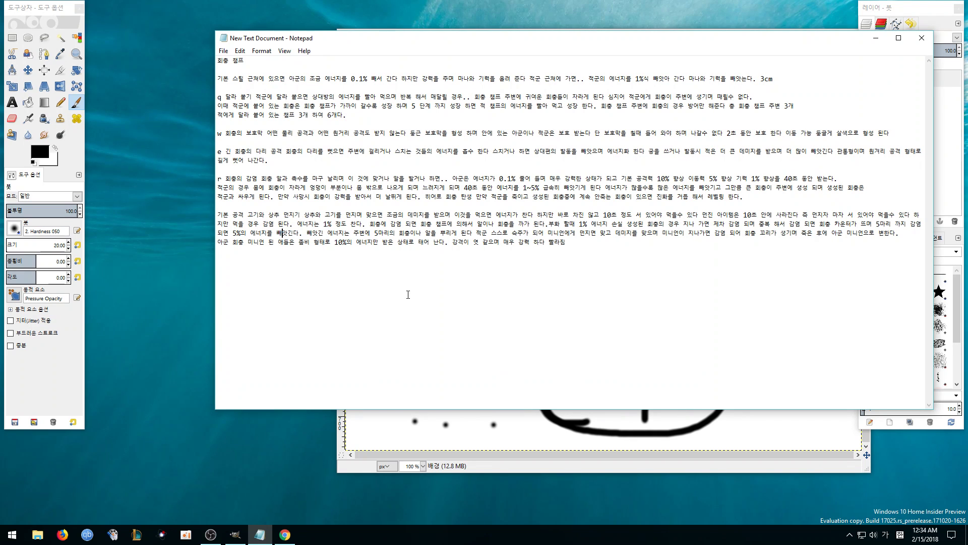
click(452, 424)
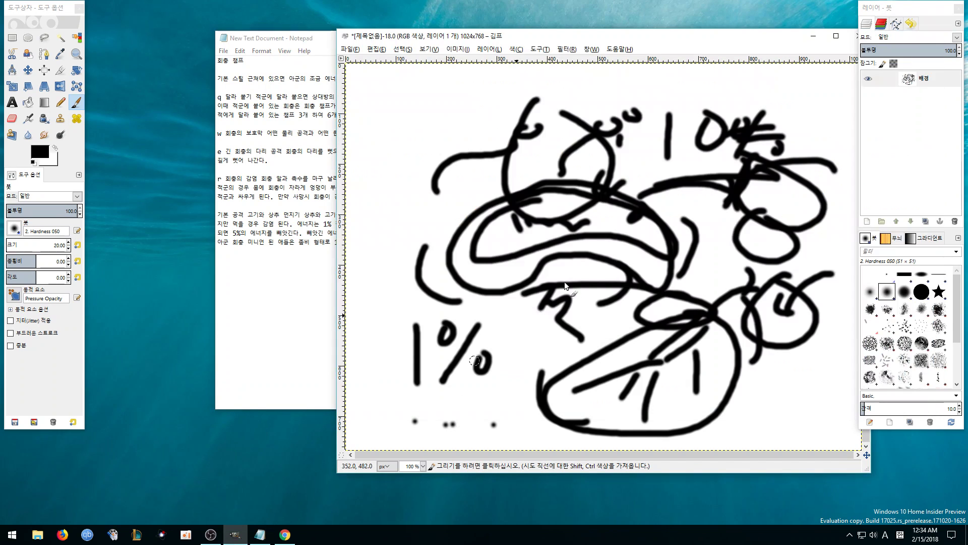
Create a new blank 1024x768 image, minimize the previous drawing and move the new image window over the notes
click(350, 48)
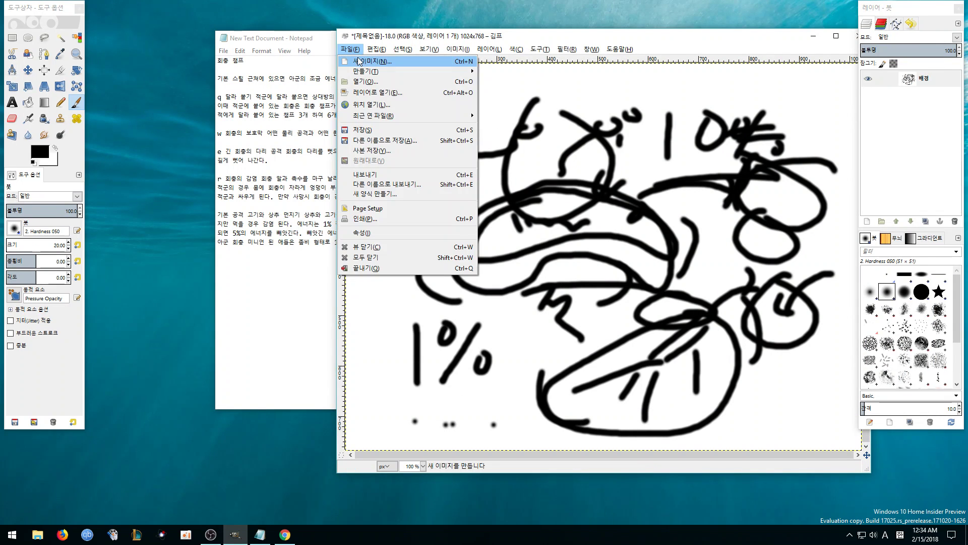
click(363, 61)
click(251, 280)
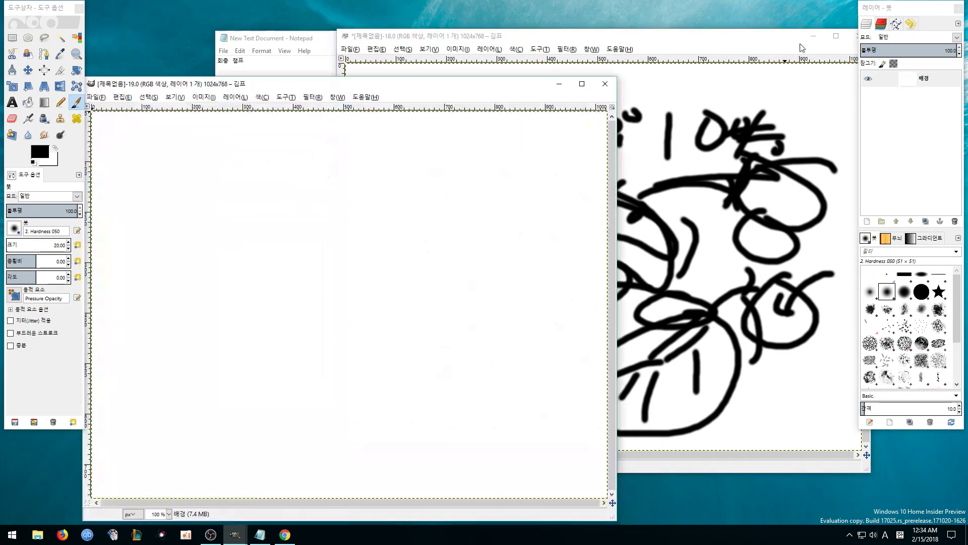
click(813, 36)
drag(422, 89, 632, 50)
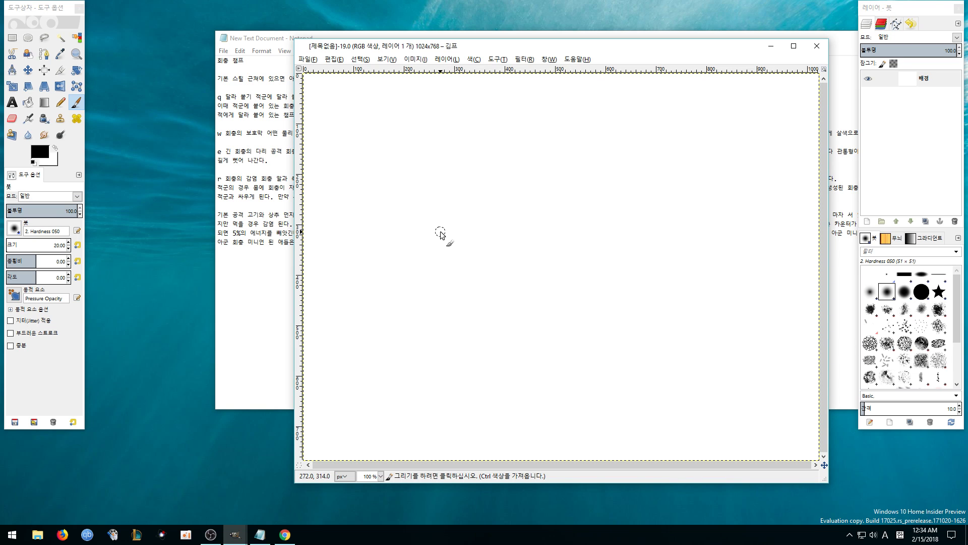
Paint two tall ovals side by side, an arrow from the left one to the right one, and a flat oval under the right one
mouse_move(649, 185)
mouse_down()
mouse_move(698, 309)
mouse_move(654, 194)
mouse_up()
drag(461, 184, 454, 208)
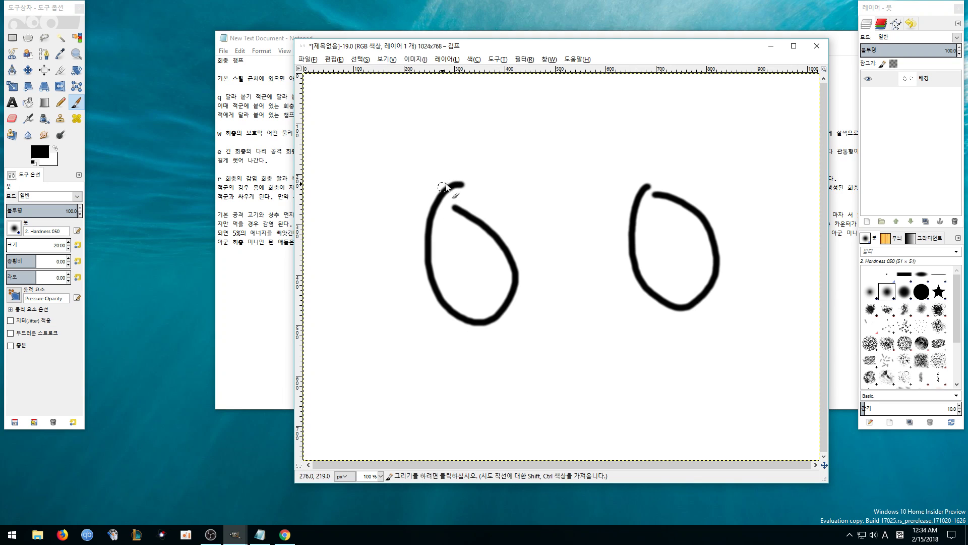
mouse_move(466, 255)
mouse_down()
mouse_move(639, 249)
mouse_move(619, 226)
mouse_move(633, 262)
mouse_up()
mouse_move(664, 304)
mouse_down()
mouse_move(734, 320)
mouse_move(706, 292)
mouse_up()
Handwrite 10초 below the flat oval with an X underneath
drag(654, 348, 649, 382)
mouse_move(698, 354)
mouse_down()
mouse_move(728, 355)
mouse_move(726, 385)
mouse_move(673, 427)
mouse_up()
drag(683, 403, 706, 433)
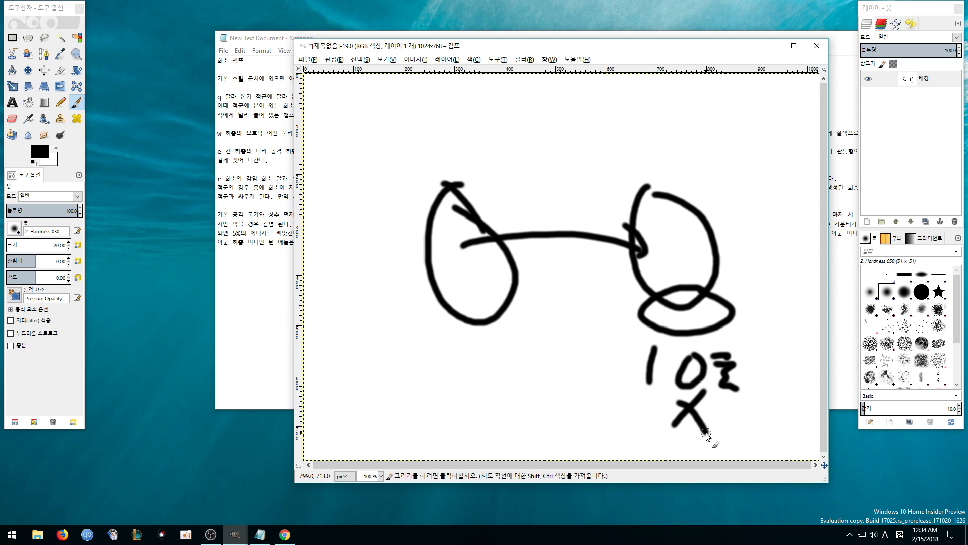
Retrace the right oval, paint an arrow pointing away from its outer side, and cross the flat oval with an X
mouse_move(647, 188)
mouse_down()
mouse_move(670, 292)
mouse_move(674, 209)
mouse_move(721, 255)
mouse_move(772, 255)
mouse_up()
drag(757, 244, 751, 275)
drag(755, 227, 714, 233)
mouse_move(716, 304)
mouse_down()
mouse_move(692, 347)
mouse_move(725, 348)
mouse_up()
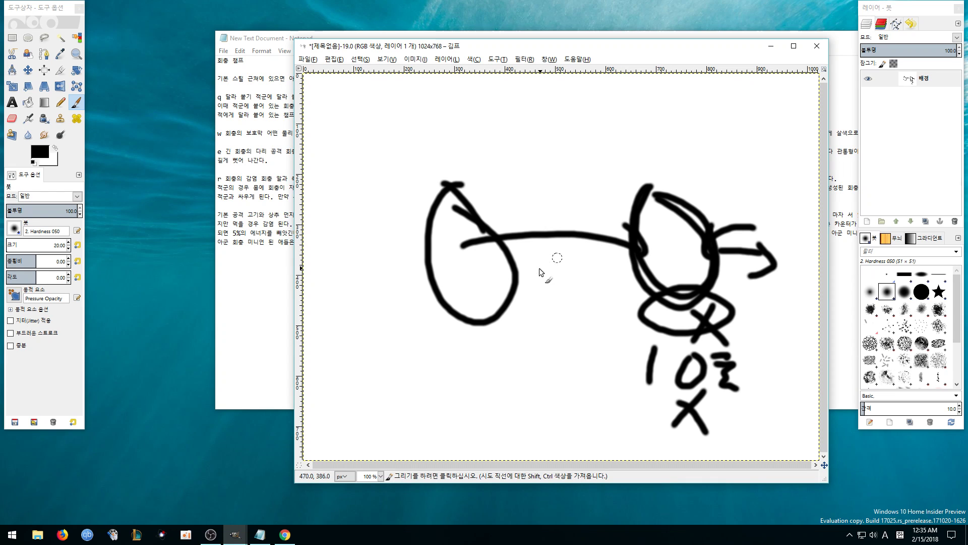
Thicken the line joining the two tall ovals and paint an arrow with a curved stroke above the right oval
drag(489, 246, 650, 251)
mouse_move(681, 176)
mouse_down()
mouse_move(763, 176)
mouse_move(765, 164)
mouse_move(757, 189)
mouse_up()
drag(706, 160, 678, 172)
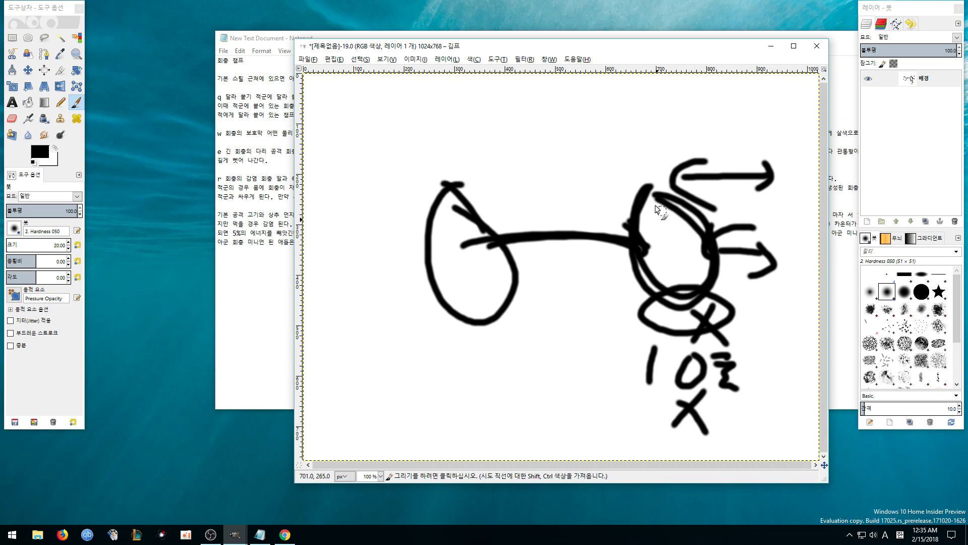
Paint a drop shape between the two ovals with an X under it and a double-headed arrow toward the handwritten 10초
mouse_move(555, 247)
mouse_down()
mouse_move(545, 367)
mouse_move(556, 266)
mouse_up()
mouse_move(593, 348)
mouse_down()
mouse_move(646, 347)
mouse_move(643, 370)
mouse_up()
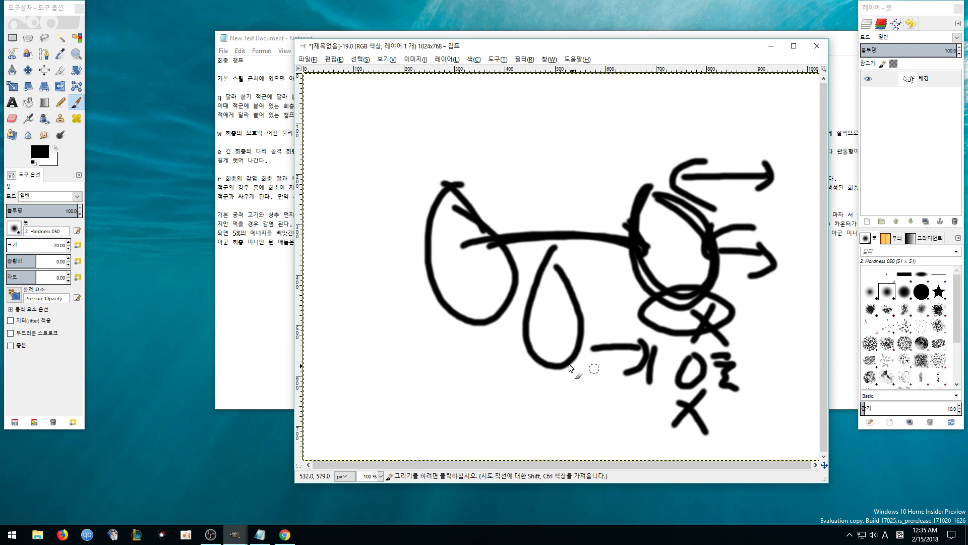
drag(578, 359, 554, 397)
drag(557, 364, 589, 397)
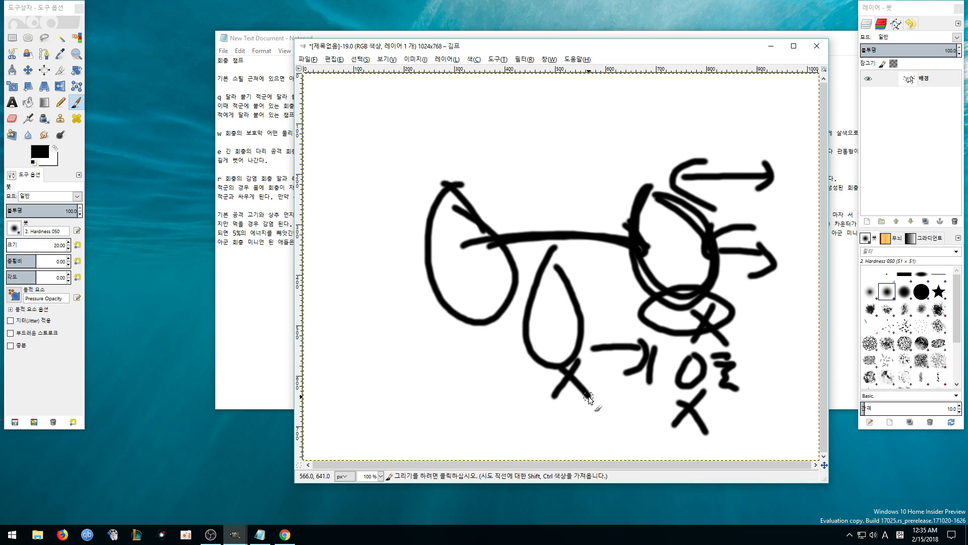
drag(605, 344, 585, 364)
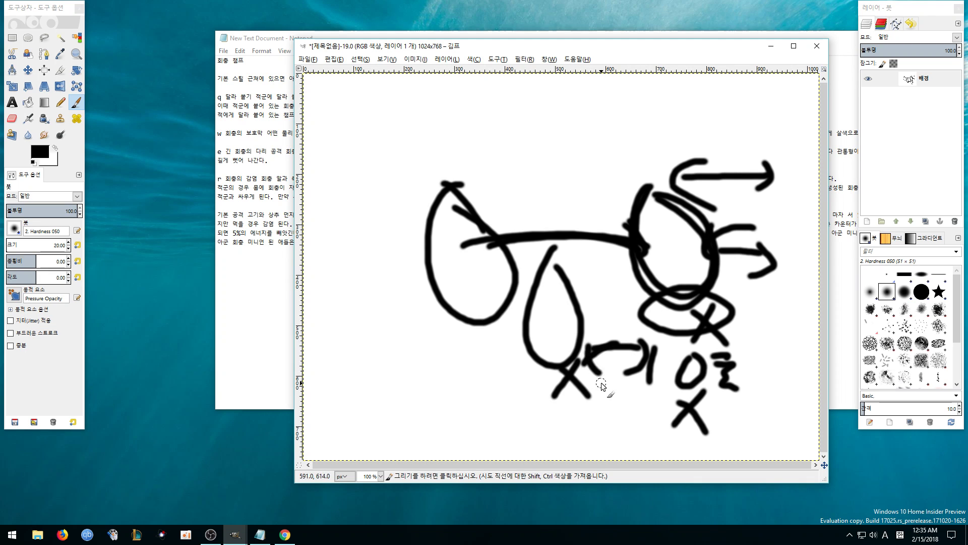
Handwrite 10초 inside an oval below the drop shape, beside the X, and retrace the flat oval under the right oval
drag(608, 398, 608, 430)
drag(637, 402, 658, 440)
drag(669, 396, 651, 439)
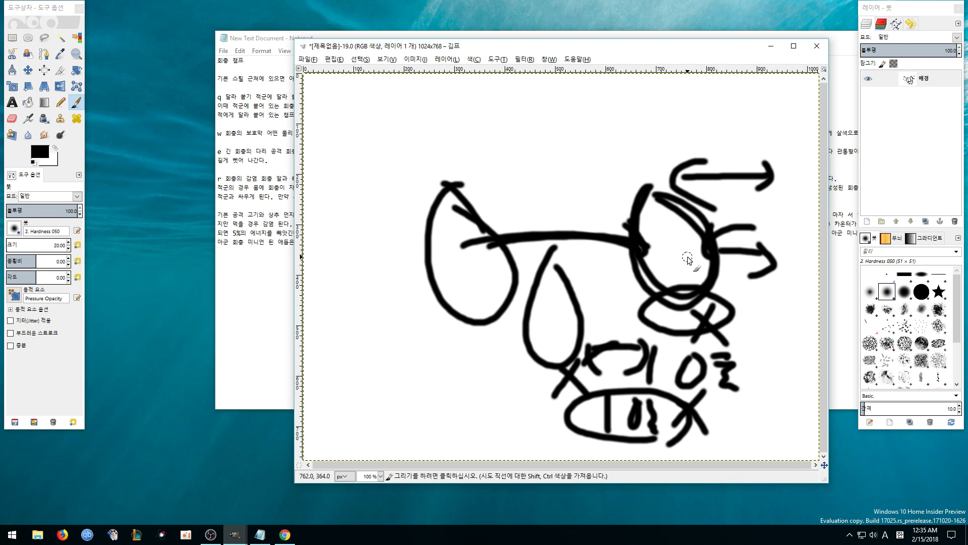
drag(671, 336, 730, 321)
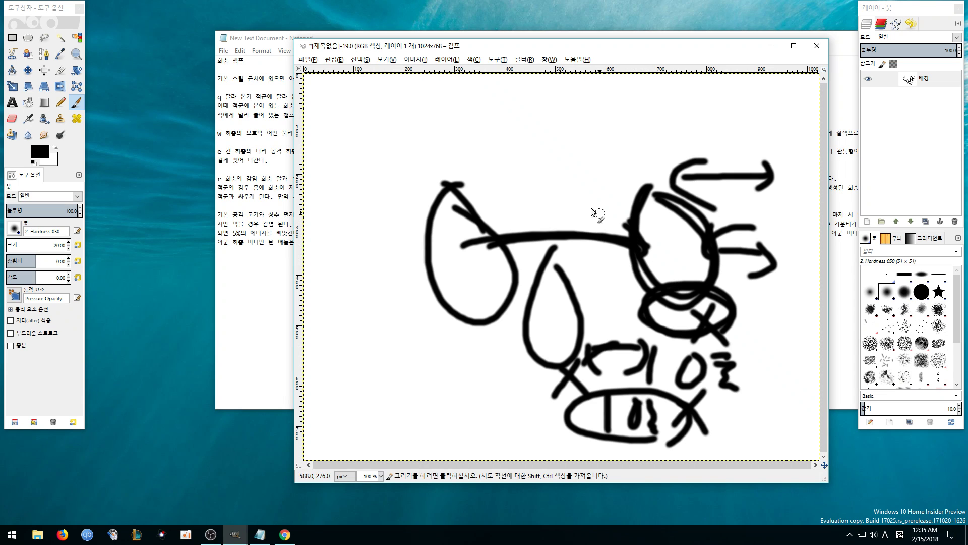
Paint a crossed-out zigzag arrow and handwritten Korean letters above the right oval, then retrace the flat oval beneath it
drag(549, 144, 603, 205)
drag(579, 194, 587, 183)
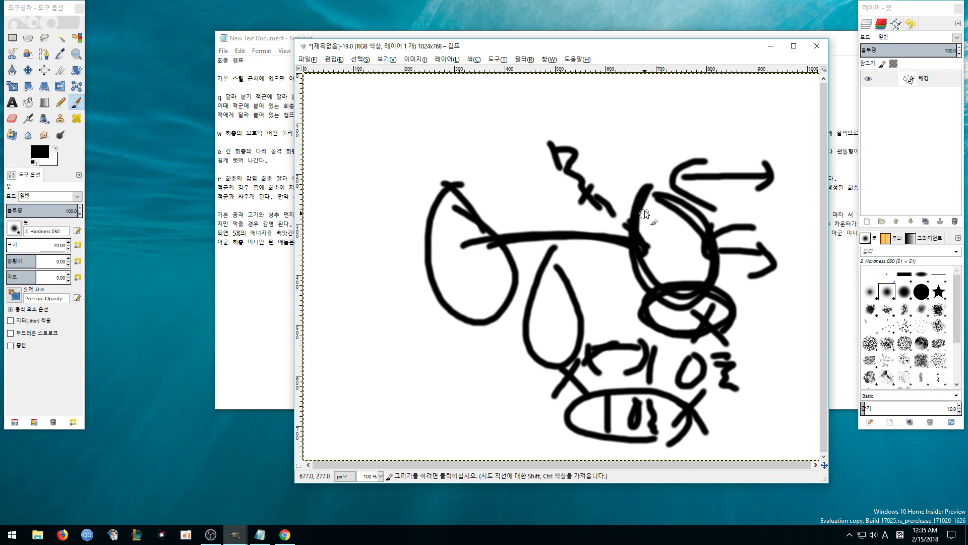
mouse_move(614, 110)
mouse_down()
mouse_move(658, 143)
mouse_move(665, 137)
mouse_up()
mouse_move(676, 122)
mouse_down()
mouse_move(698, 130)
mouse_move(709, 151)
mouse_up()
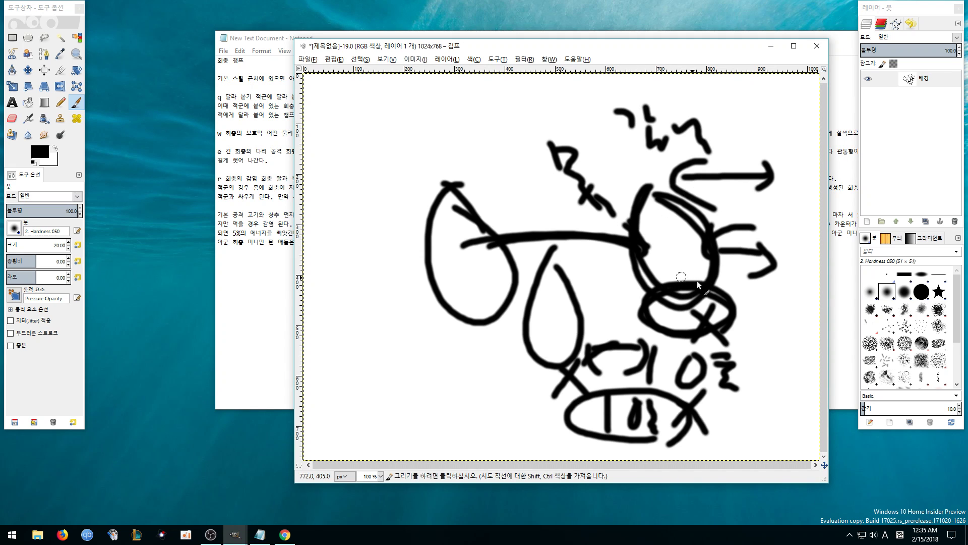
mouse_move(714, 256)
mouse_down()
mouse_move(731, 280)
mouse_move(732, 319)
mouse_move(708, 325)
mouse_up()
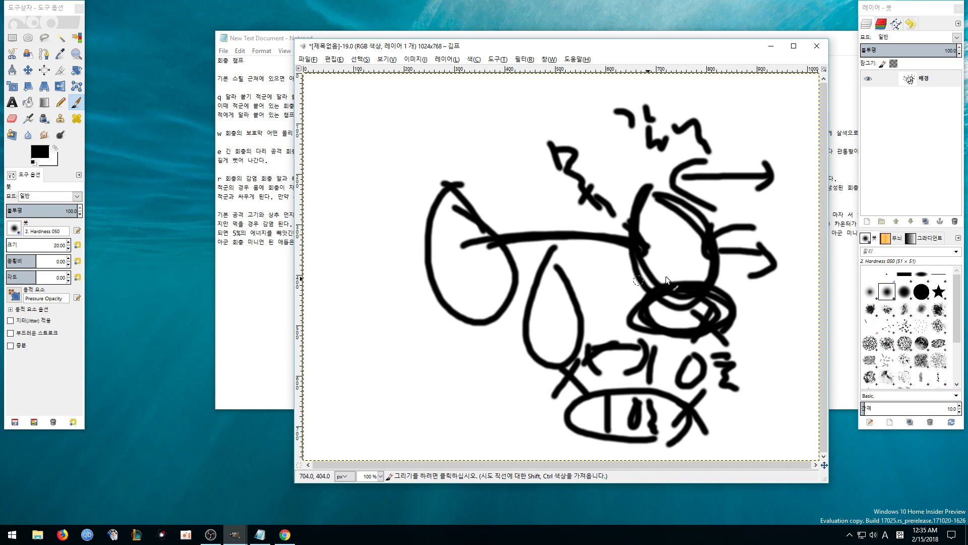
Paint an oval overlapping the left one, strokes inside both, and handwrite 1% over the drop shape
mouse_move(504, 237)
mouse_down()
mouse_move(524, 187)
mouse_move(573, 262)
mouse_up()
click(452, 189)
drag(452, 188, 476, 263)
mouse_move(512, 184)
mouse_down()
mouse_move(559, 244)
mouse_move(524, 220)
mouse_move(487, 220)
mouse_move(484, 293)
mouse_move(454, 197)
mouse_move(482, 265)
mouse_move(523, 254)
mouse_up()
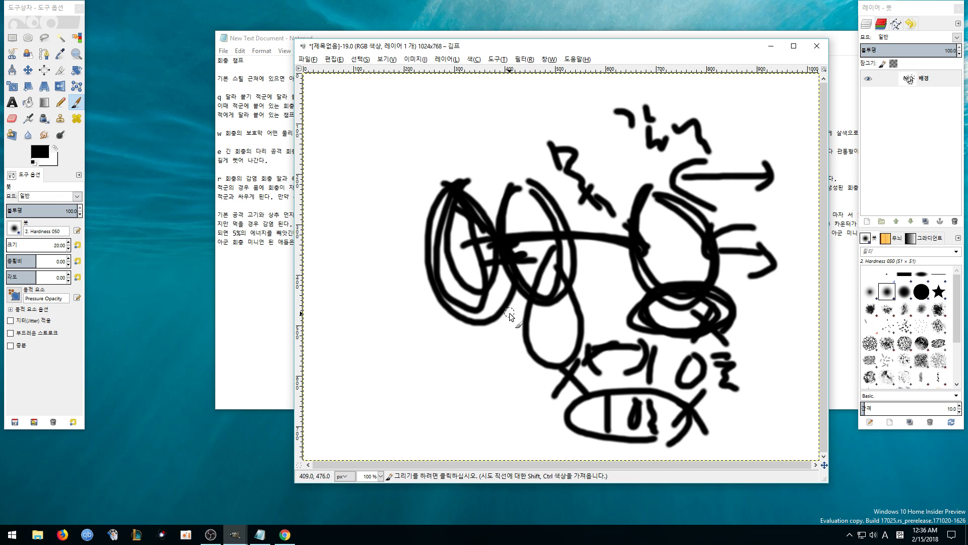
drag(509, 313, 512, 365)
mouse_move(549, 327)
mouse_down()
mouse_move(523, 339)
mouse_move(564, 362)
mouse_up()
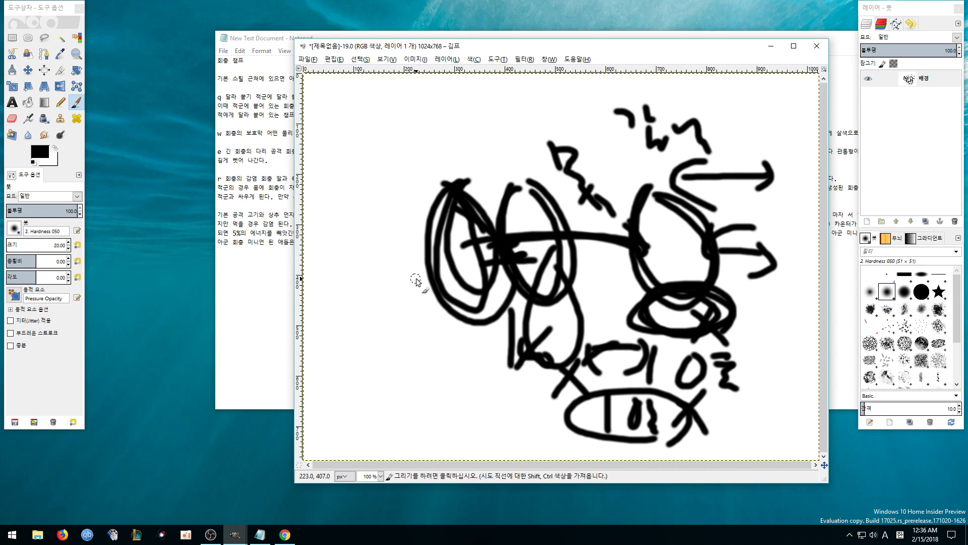
Check the basic attack notes on infection and minions in Notepad, then return to the drawing
click(291, 268)
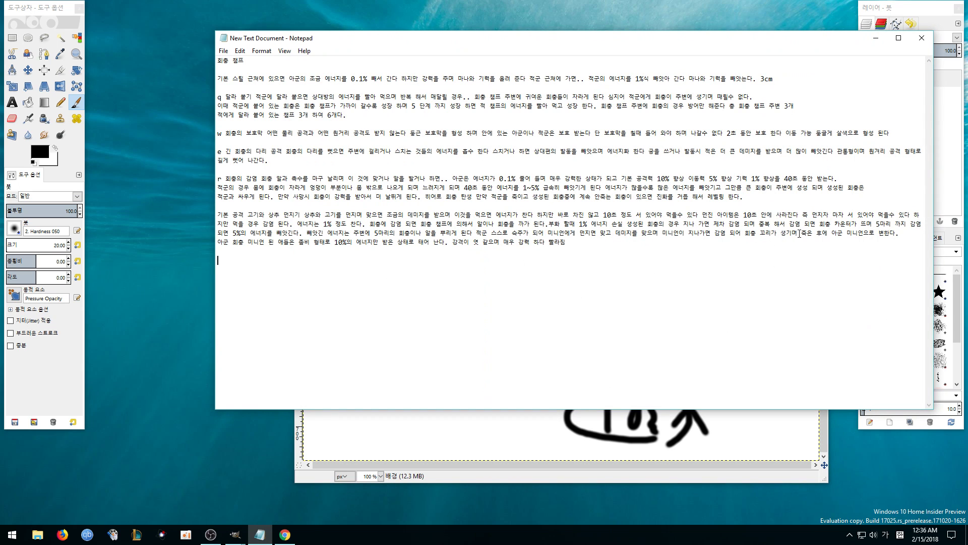
click(474, 430)
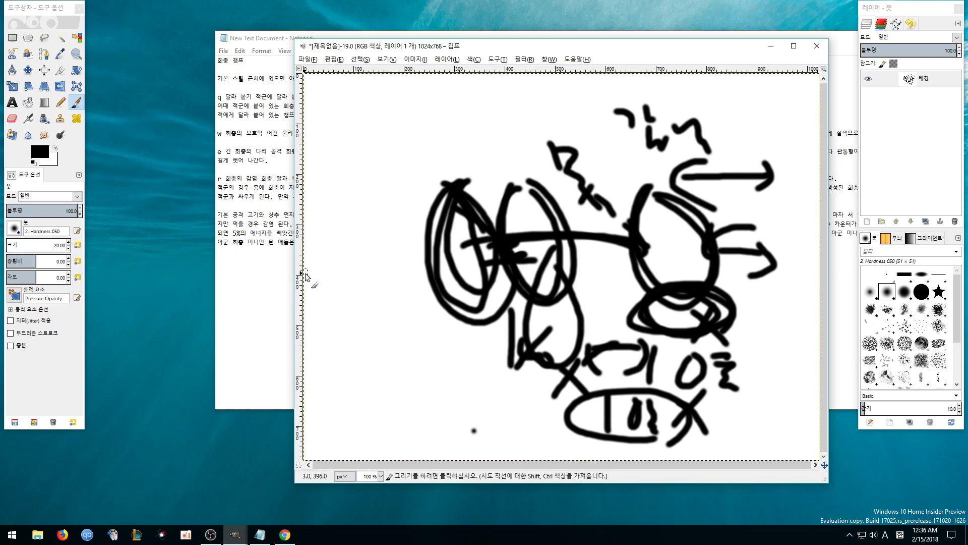
click(242, 256)
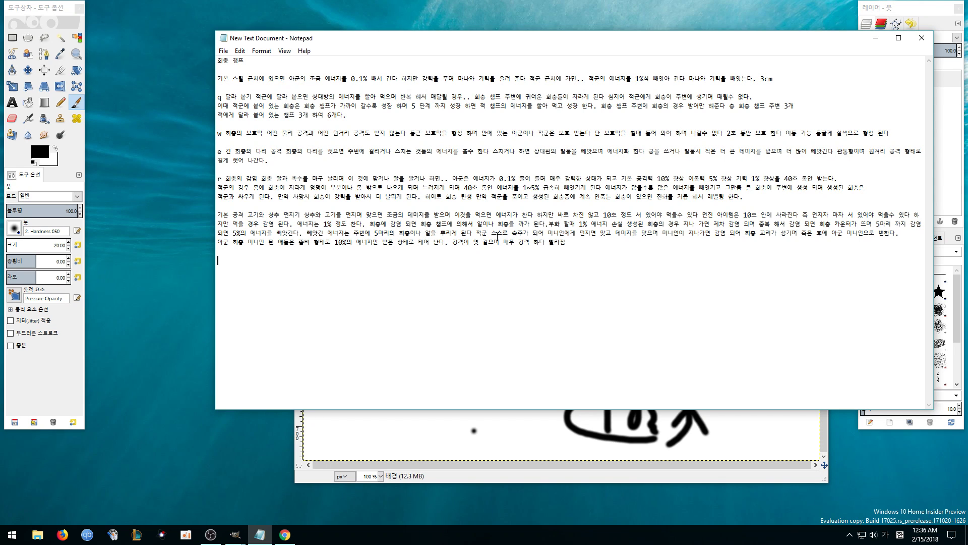
click(409, 423)
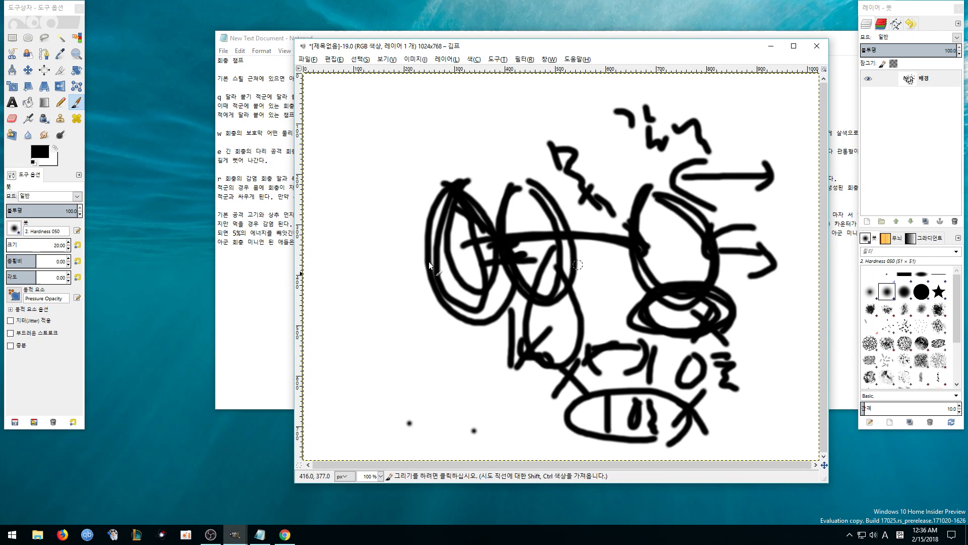
Handwrite 1% beside the flat oval, thicken the oval's outline, and paint an arrow slanting down through the 1%
mouse_move(740, 285)
mouse_down()
mouse_move(742, 321)
mouse_move(759, 305)
mouse_up()
drag(776, 292, 747, 333)
drag(779, 322, 776, 332)
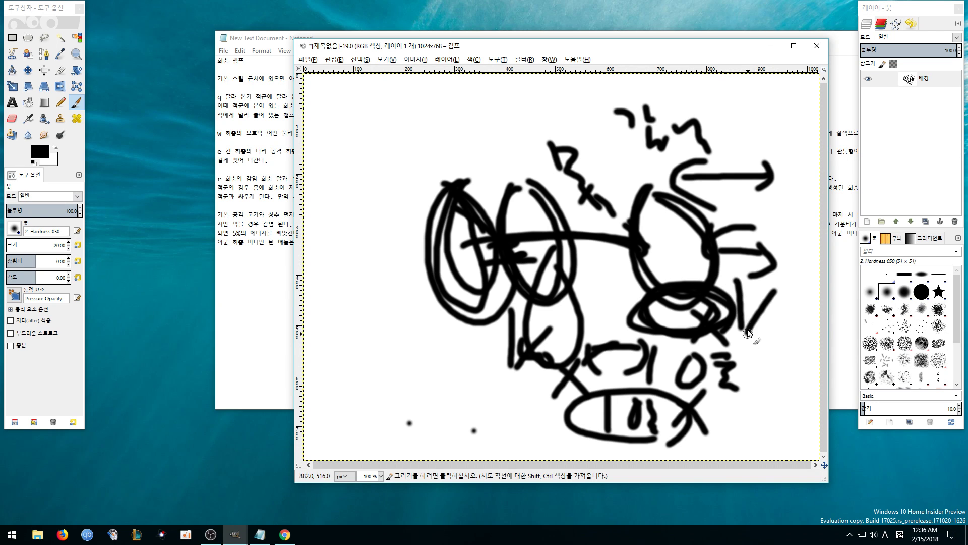
drag(752, 289, 753, 312)
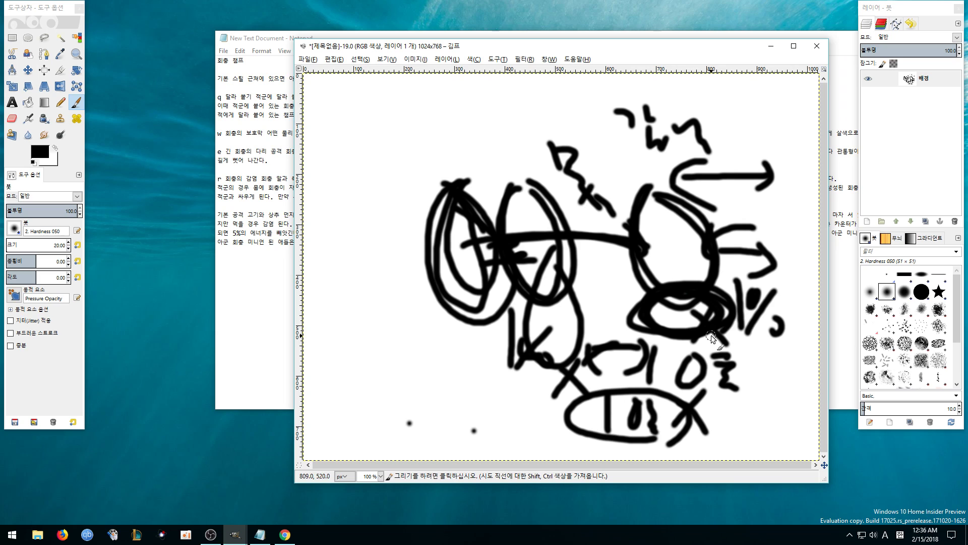
mouse_move(736, 280)
mouse_down()
mouse_move(746, 316)
mouse_move(779, 358)
mouse_up()
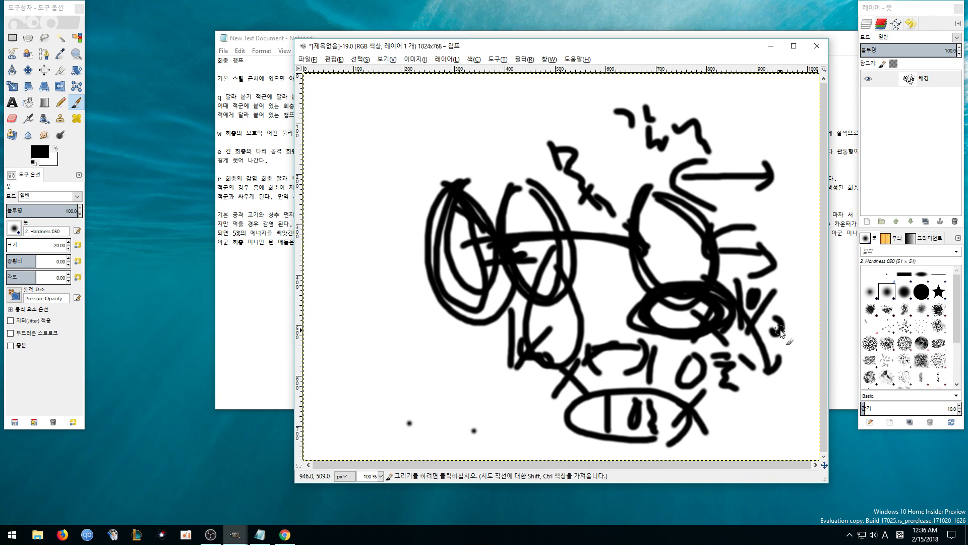
Handwrite 1-1=0 in the empty area above the left oval and paint a long arrow underneath
drag(338, 101, 338, 149)
mouse_move(363, 118)
mouse_down()
mouse_move(404, 118)
mouse_move(422, 155)
mouse_up()
drag(465, 112, 448, 119)
drag(432, 135, 448, 135)
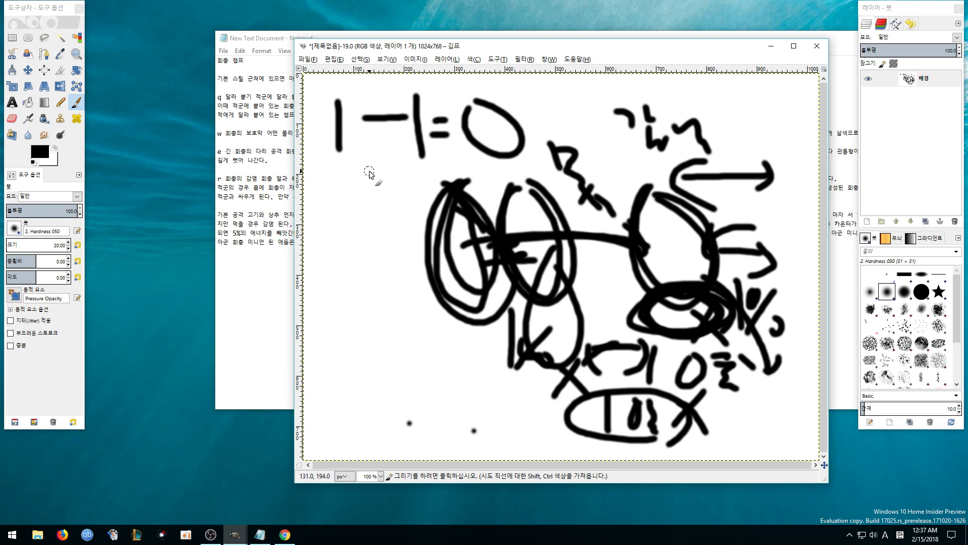
mouse_move(347, 176)
mouse_down()
mouse_move(476, 176)
mouse_move(453, 186)
mouse_up()
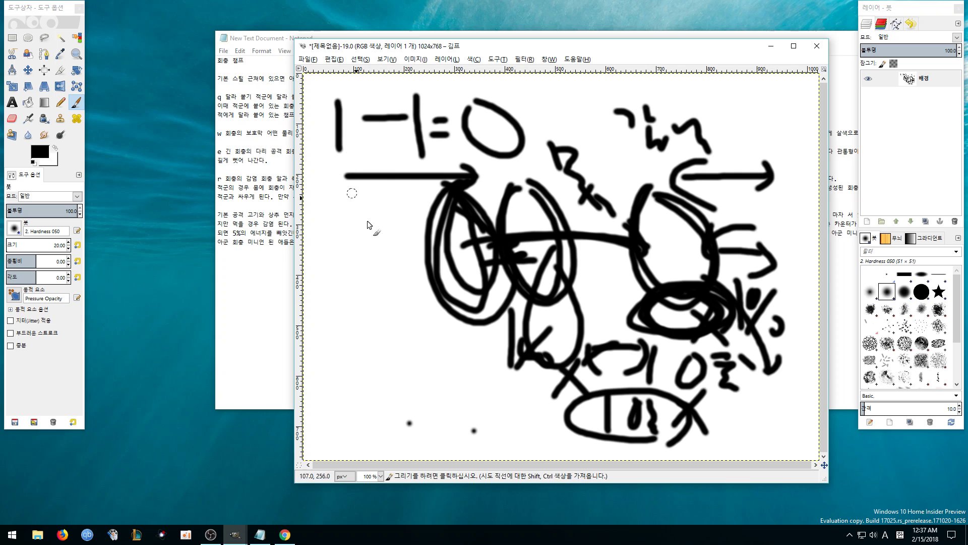
Handwrite 0.5% under the long arrow beside the left oval and thicken the first 1 of the equation
drag(347, 211, 339, 265)
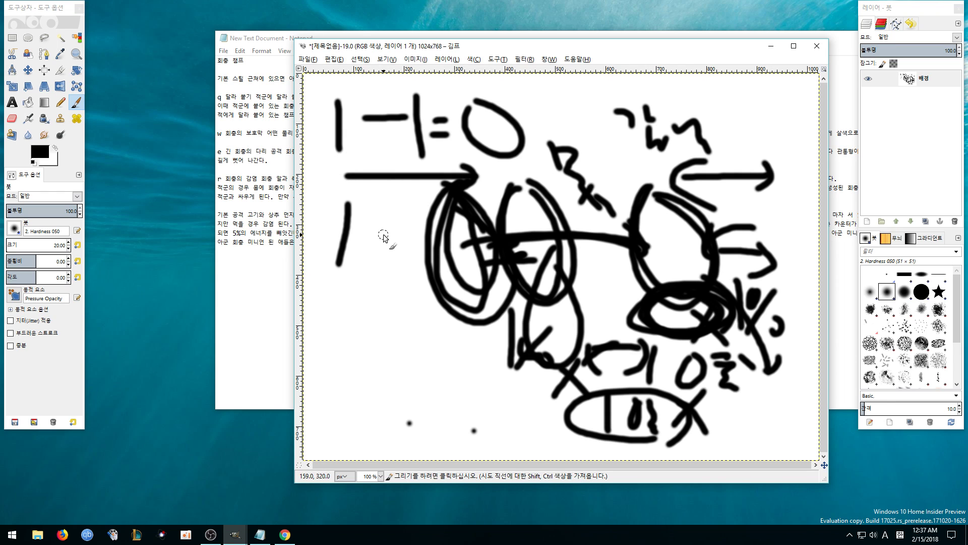
drag(347, 209, 340, 207)
click(369, 244)
mouse_move(416, 211)
mouse_down()
mouse_move(393, 237)
mouse_move(389, 269)
mouse_move(357, 280)
mouse_up()
mouse_move(378, 277)
mouse_down()
mouse_move(363, 312)
mouse_move(390, 316)
mouse_up()
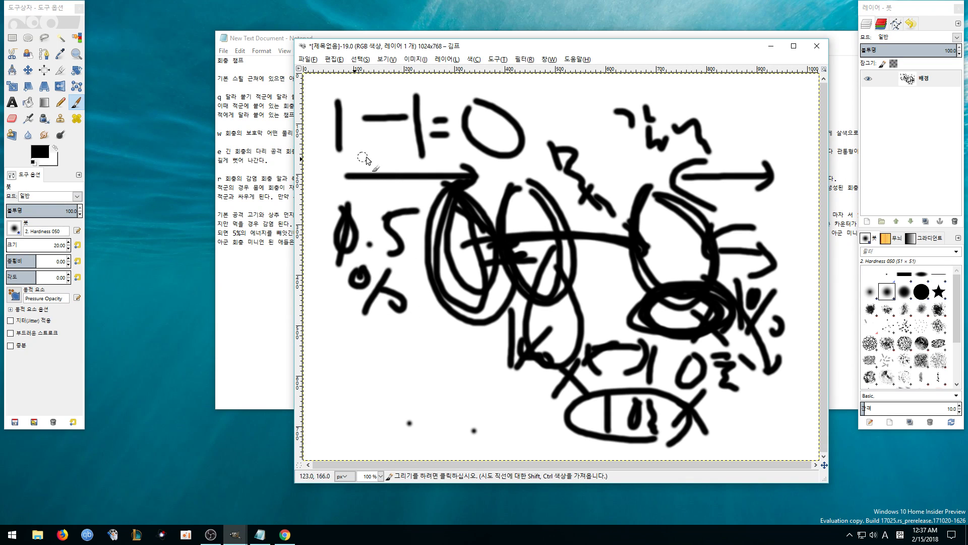
drag(337, 100, 336, 154)
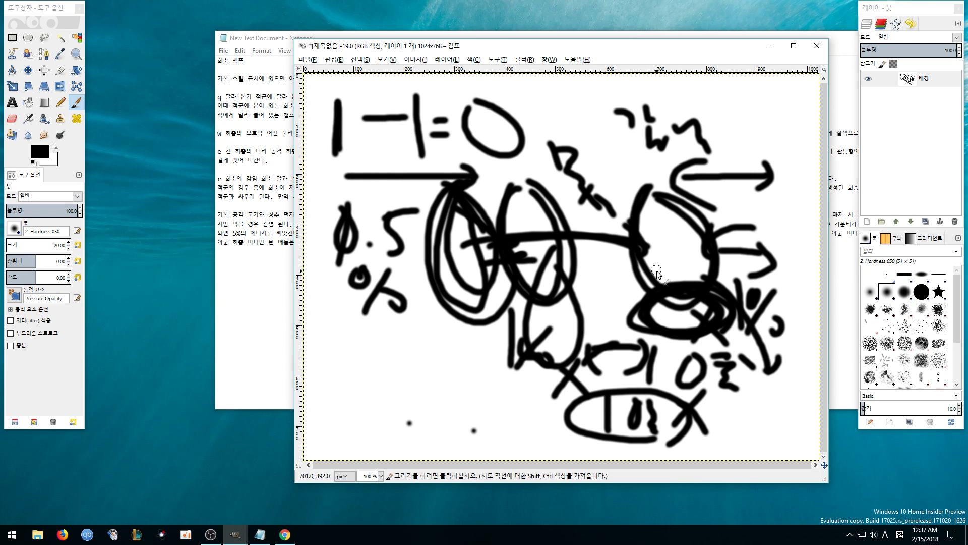
Paint a circle above the right oval, handwrite a percentage beside the lower X, and scribble over the equation's second 1
mouse_move(669, 195)
mouse_down()
mouse_move(636, 167)
mouse_move(698, 207)
mouse_up()
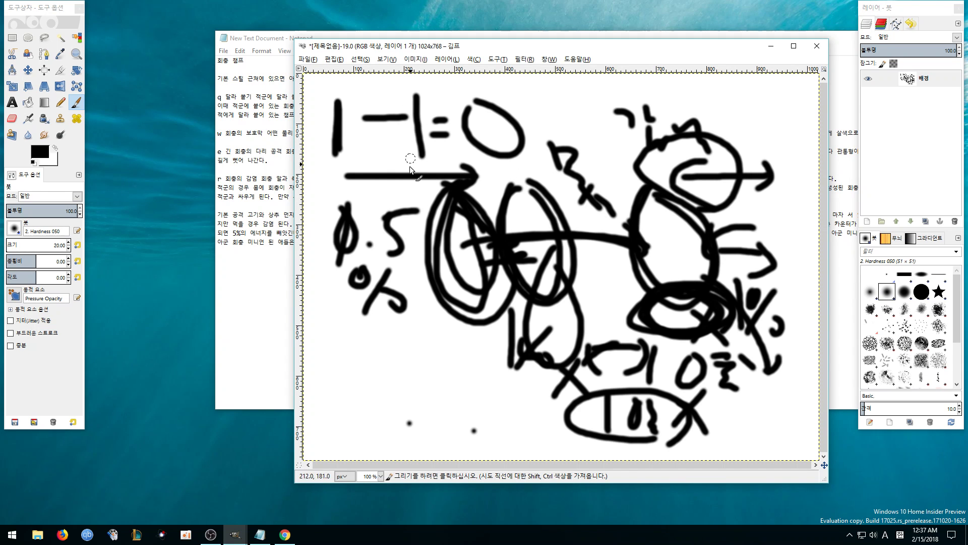
click(433, 162)
drag(451, 153, 416, 160)
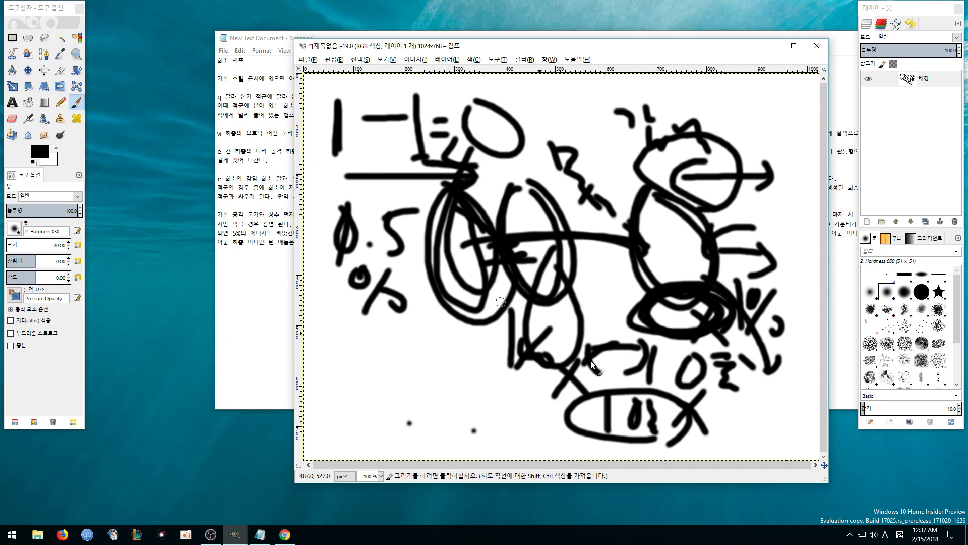
mouse_move(715, 388)
mouse_down()
mouse_move(717, 409)
mouse_move(759, 402)
mouse_move(746, 428)
mouse_move(754, 389)
mouse_move(777, 418)
mouse_move(757, 392)
mouse_move(774, 415)
mouse_up()
mouse_move(395, 96)
mouse_down()
mouse_move(431, 122)
mouse_move(440, 171)
mouse_move(484, 190)
mouse_up()
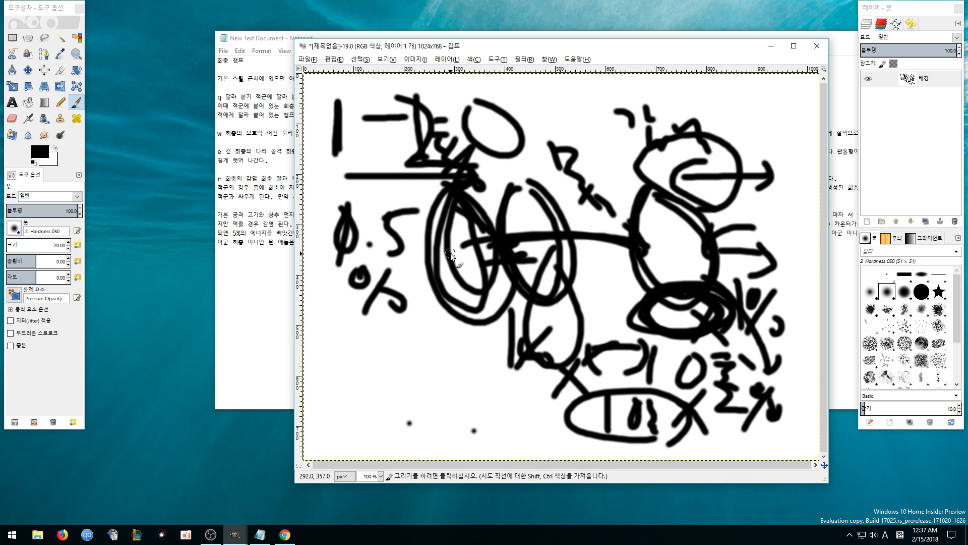
Create a new 1024 × 768 px image, minimize the finished sketch, and move the new image window toward the middle of the desktop
click(307, 59)
click(323, 69)
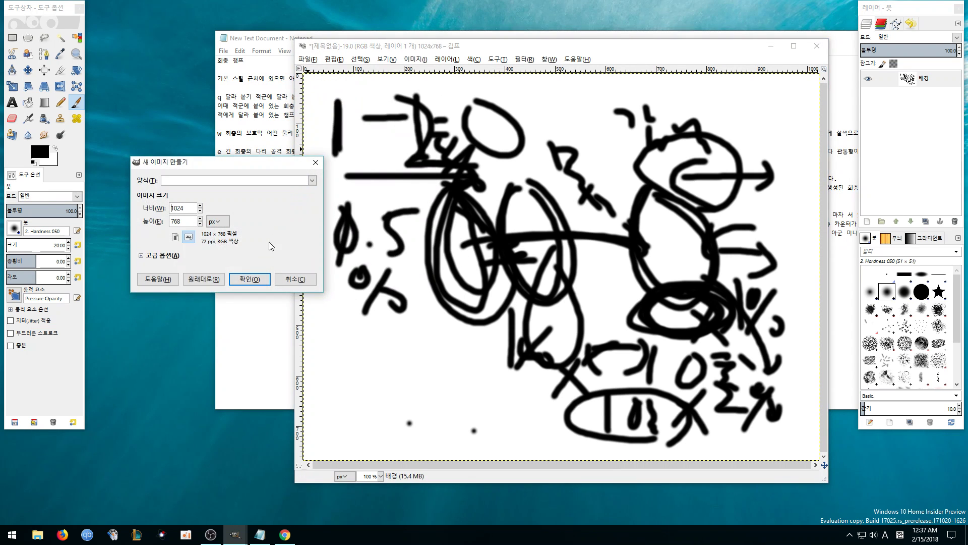
click(256, 280)
click(771, 45)
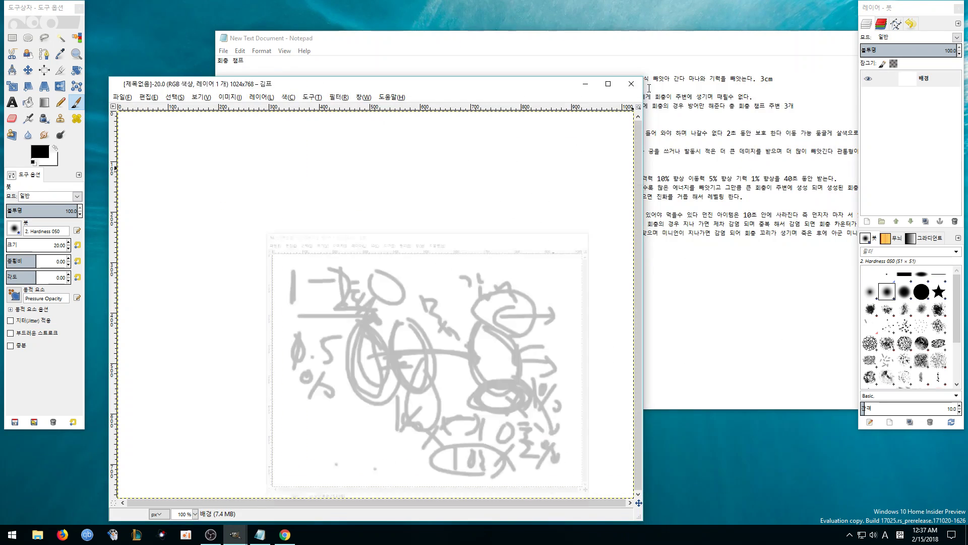
drag(484, 93, 631, 67)
Paint two large ovals joined by an arrow, and below the right one a labelled flat oval with a left-pointing arrow over it
mouse_move(441, 176)
mouse_down()
mouse_move(504, 240)
mouse_move(504, 227)
mouse_move(598, 260)
mouse_up()
drag(639, 202, 661, 202)
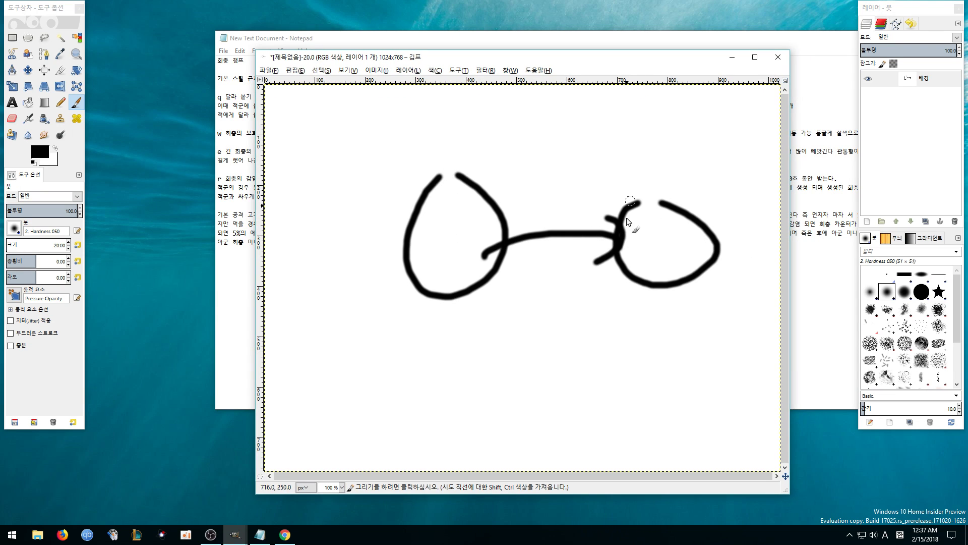
mouse_move(631, 246)
mouse_down()
mouse_move(682, 237)
mouse_move(629, 242)
mouse_move(657, 253)
mouse_move(641, 262)
mouse_move(652, 291)
mouse_move(669, 286)
mouse_move(671, 307)
mouse_move(694, 297)
mouse_move(717, 314)
mouse_up()
drag(624, 353, 625, 351)
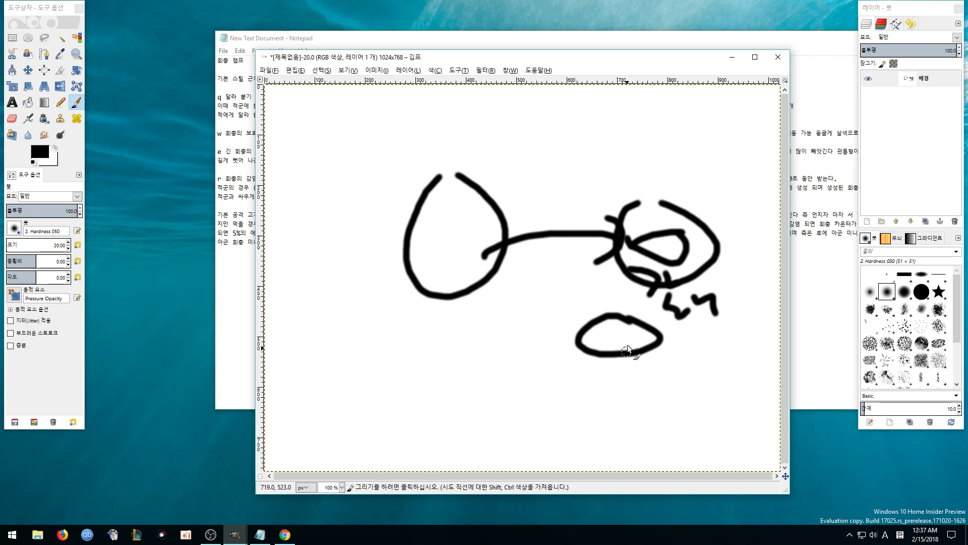
mouse_move(716, 333)
mouse_down()
mouse_move(548, 315)
mouse_move(564, 337)
mouse_up()
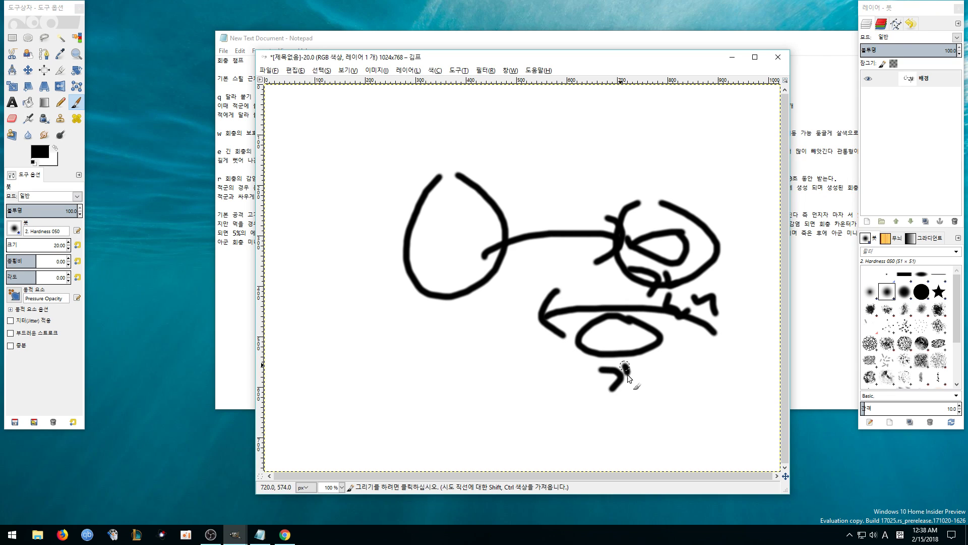
drag(648, 375, 666, 389)
Paint an arrow slanting down onto the right oval and handwrite a short label above it
drag(672, 170, 663, 190)
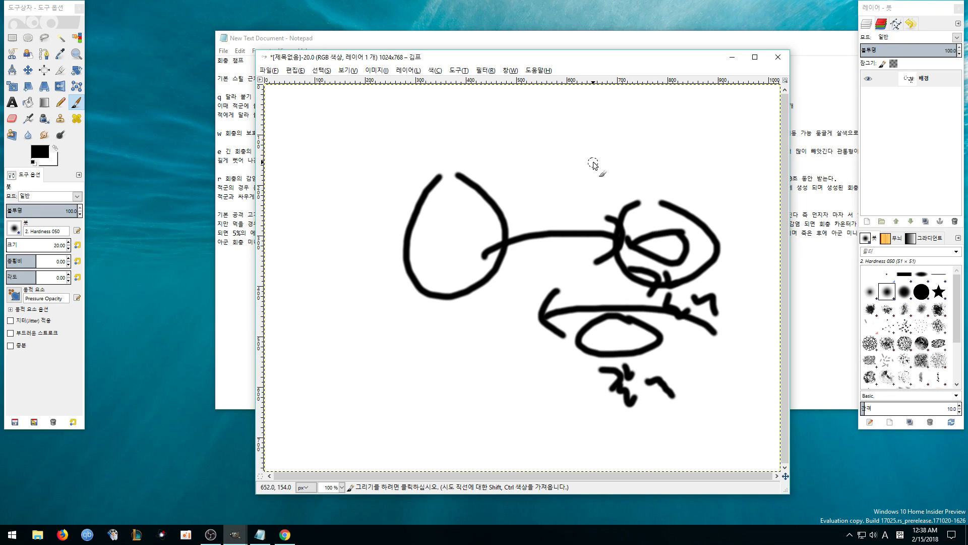
drag(594, 162, 651, 190)
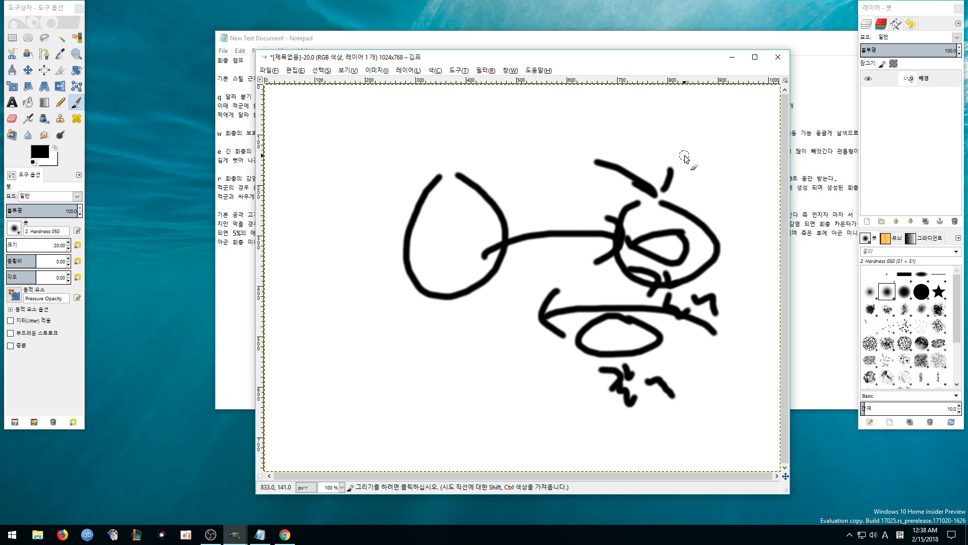
mouse_move(682, 144)
mouse_down()
mouse_move(702, 142)
mouse_move(697, 156)
mouse_up()
mouse_move(707, 145)
mouse_down()
mouse_move(710, 156)
mouse_move(720, 149)
mouse_up()
drag(730, 139, 751, 184)
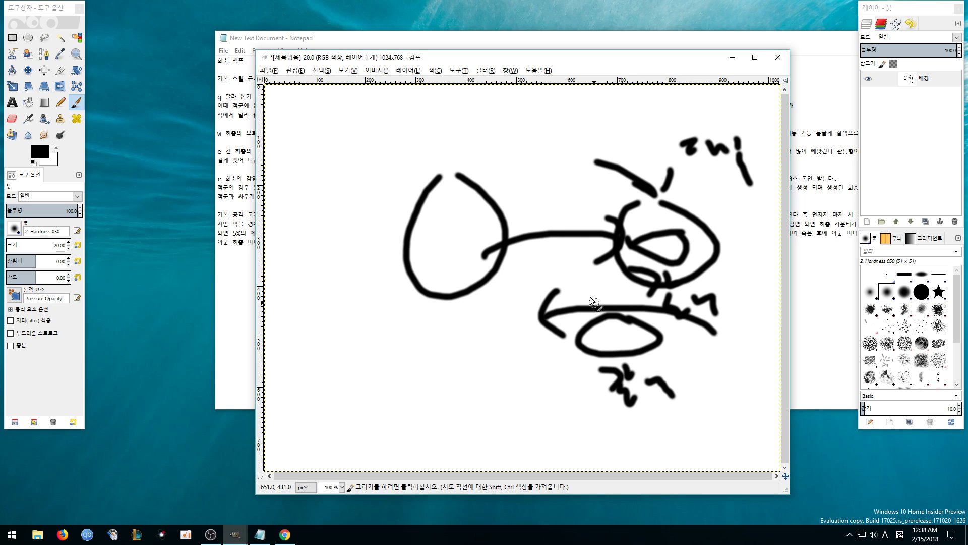
Paint an oval linking the right oval to the flat one, handwrite 10초 beside it, and paint an arrow down to a circled 2%
mouse_move(653, 293)
mouse_down()
mouse_move(612, 335)
mouse_move(602, 282)
mouse_move(629, 260)
mouse_move(656, 282)
mouse_up()
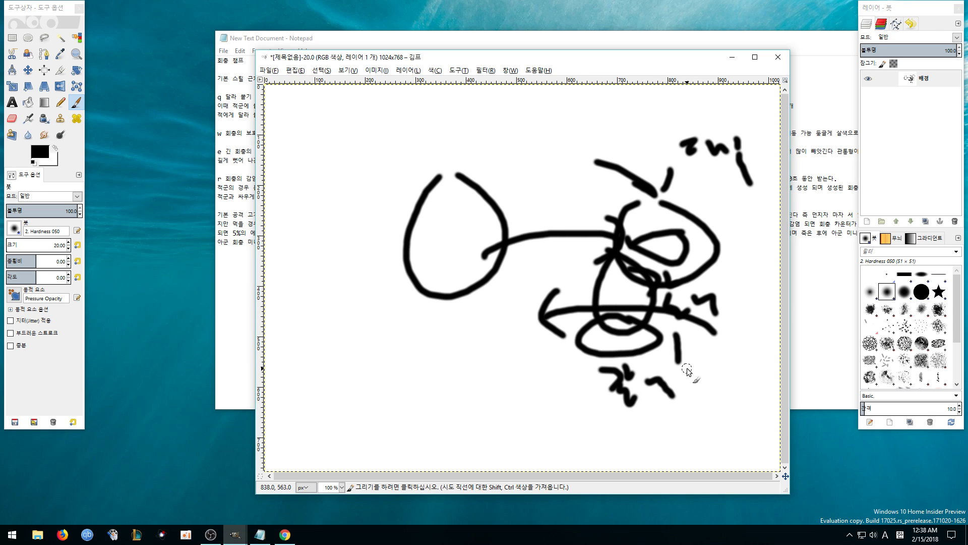
mouse_move(715, 333)
mouse_down()
mouse_move(695, 371)
mouse_move(723, 375)
mouse_move(712, 395)
mouse_up()
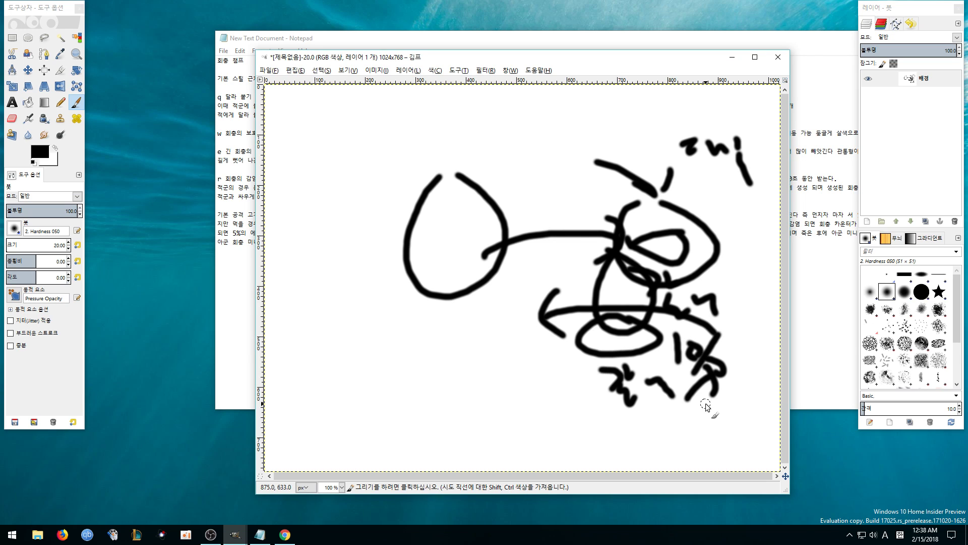
mouse_move(630, 313)
mouse_down()
mouse_move(653, 316)
mouse_move(643, 333)
mouse_move(678, 403)
mouse_move(665, 410)
mouse_move(661, 434)
mouse_move(675, 455)
mouse_move(706, 457)
mouse_up()
drag(730, 426, 709, 459)
click(711, 432)
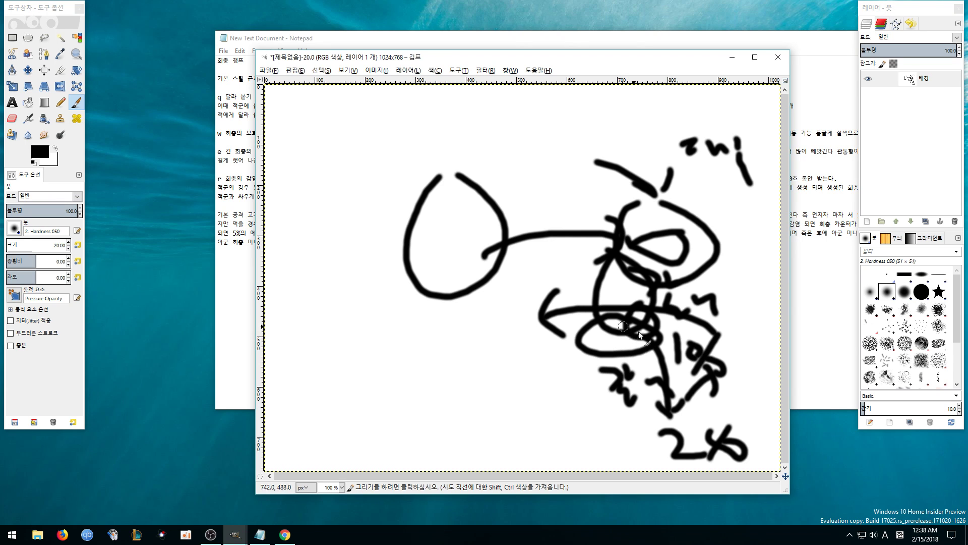
mouse_move(718, 453)
mouse_down()
mouse_move(737, 408)
mouse_move(729, 458)
mouse_up()
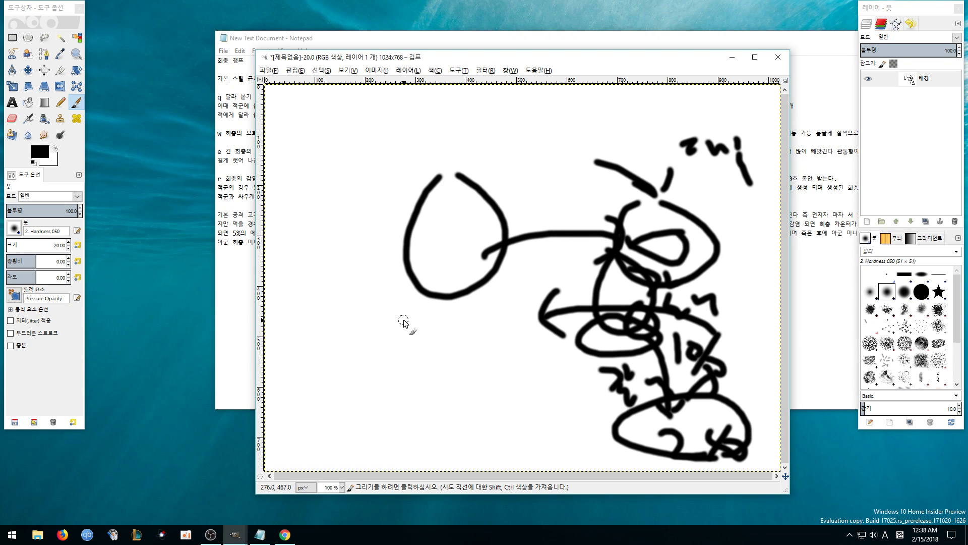
Paint a flat oval below the large left oval and handwrite 1% and 0.5% underneath
mouse_move(409, 328)
mouse_down()
mouse_move(395, 373)
mouse_move(411, 323)
mouse_up()
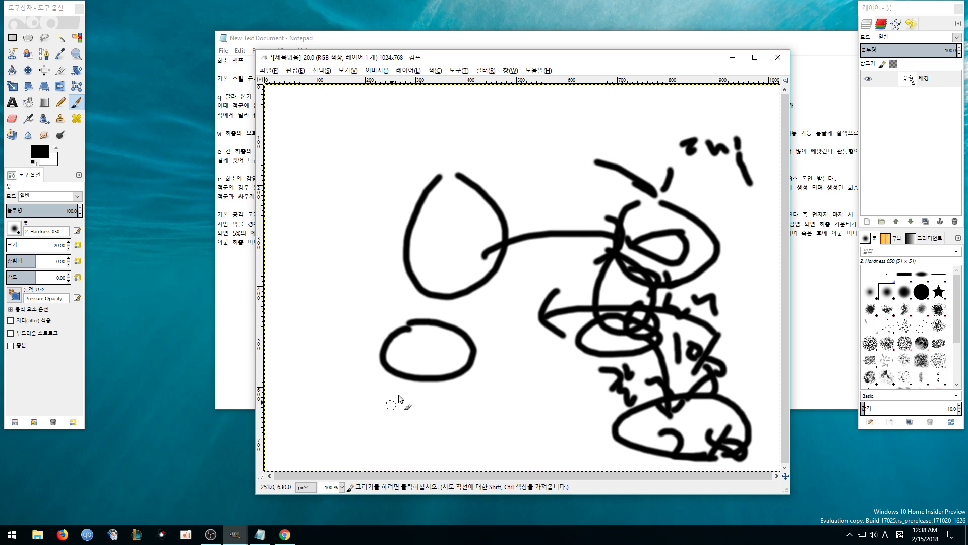
mouse_move(378, 388)
mouse_down()
mouse_move(401, 418)
mouse_move(373, 387)
mouse_move(372, 394)
mouse_move(382, 412)
mouse_move(401, 382)
mouse_move(400, 426)
mouse_up()
mouse_move(450, 385)
mouse_down()
mouse_move(422, 421)
mouse_move(505, 410)
mouse_move(497, 393)
mouse_move(524, 435)
mouse_up()
mouse_move(526, 400)
mouse_down()
mouse_move(544, 397)
mouse_move(561, 440)
mouse_move(561, 426)
mouse_up()
drag(580, 429, 585, 443)
drag(497, 430, 505, 437)
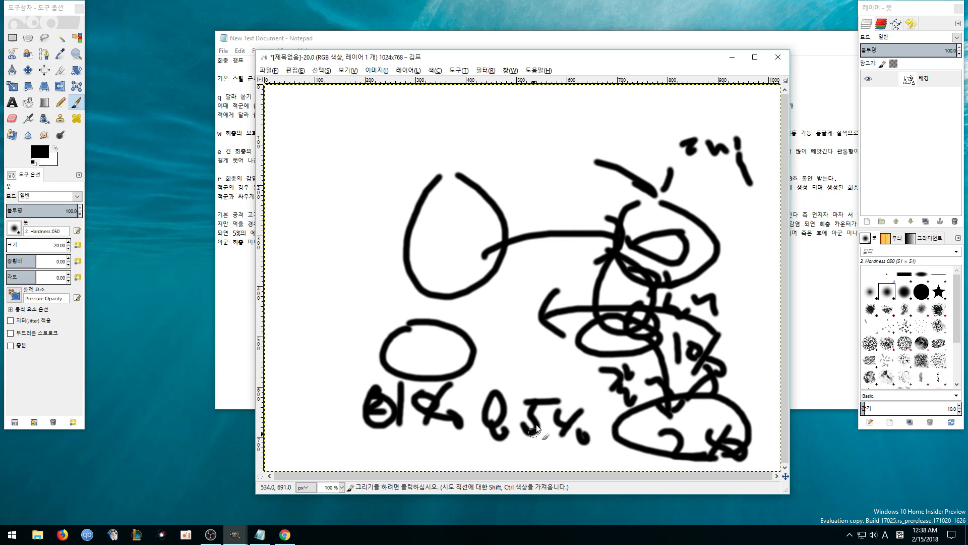
Paint a curved arrow down toward the 0.5%, circle and underline the 0.5%, and thicken the circle around the 2%
drag(474, 308, 510, 352)
click(523, 336)
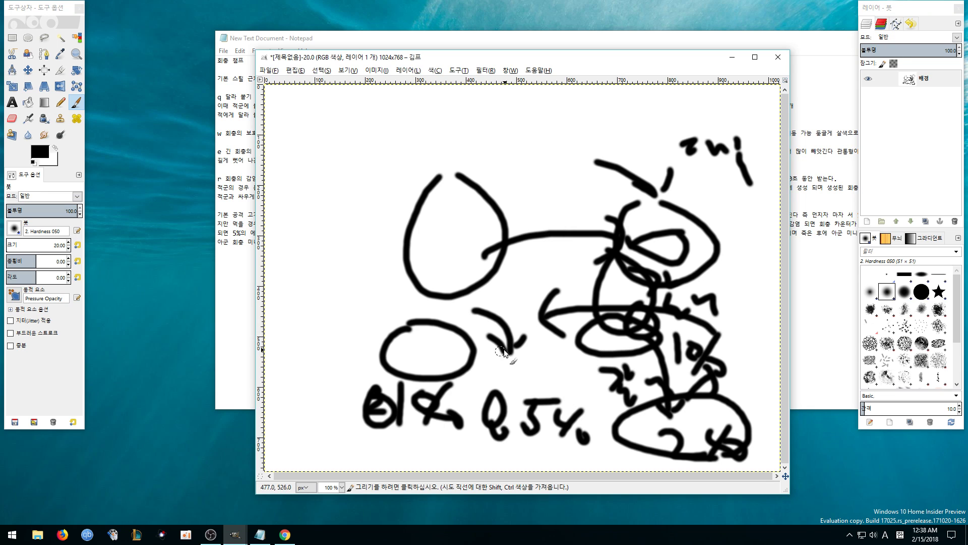
drag(701, 434, 719, 393)
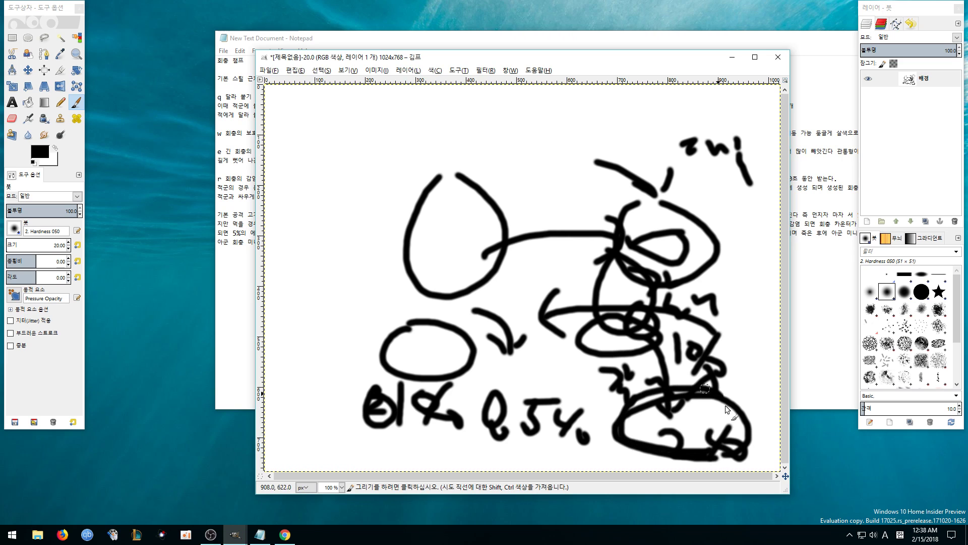
mouse_move(560, 433)
mouse_down()
mouse_move(519, 450)
mouse_move(577, 460)
mouse_up()
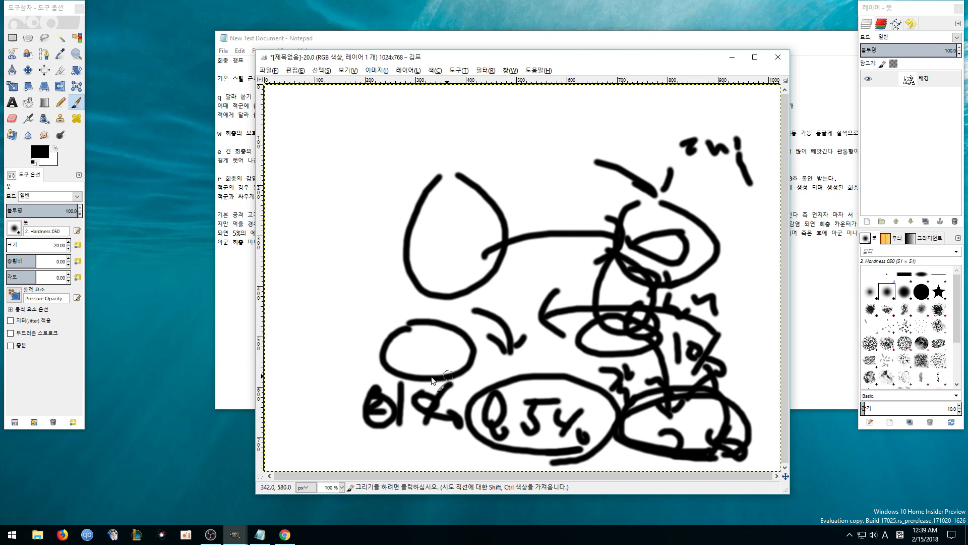
Check the Notepad notes, return to the sketch, and paint a right-pointing curved arrow over the large left oval
click(240, 264)
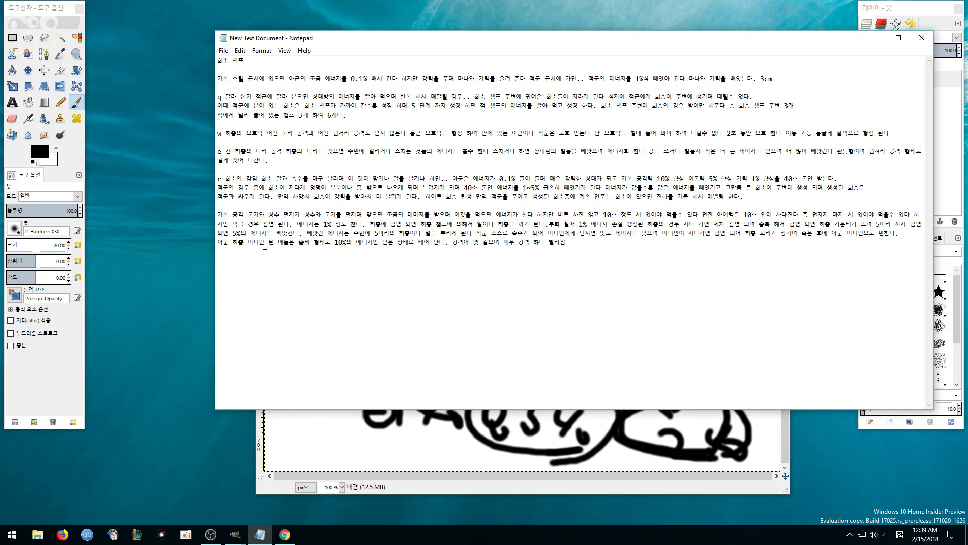
click(318, 417)
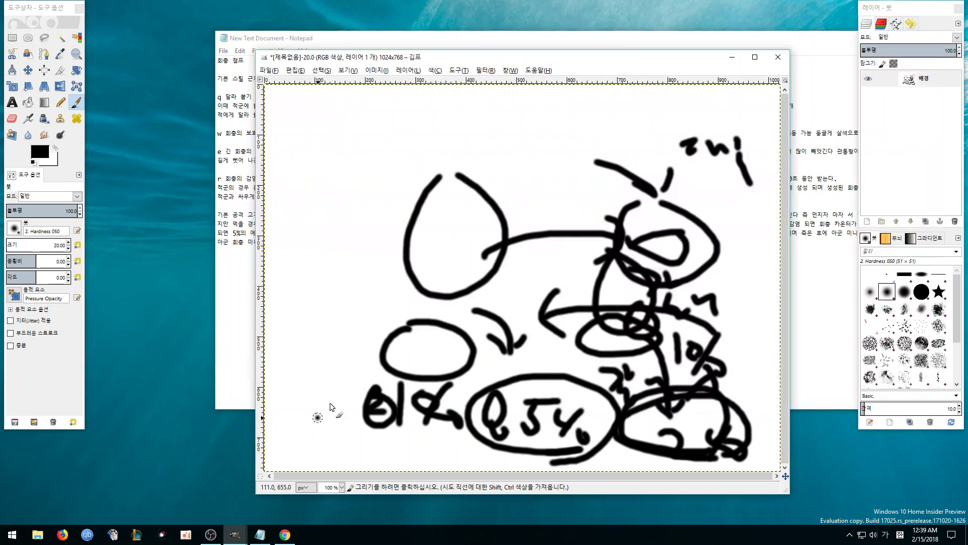
drag(549, 171, 568, 173)
drag(557, 146, 552, 189)
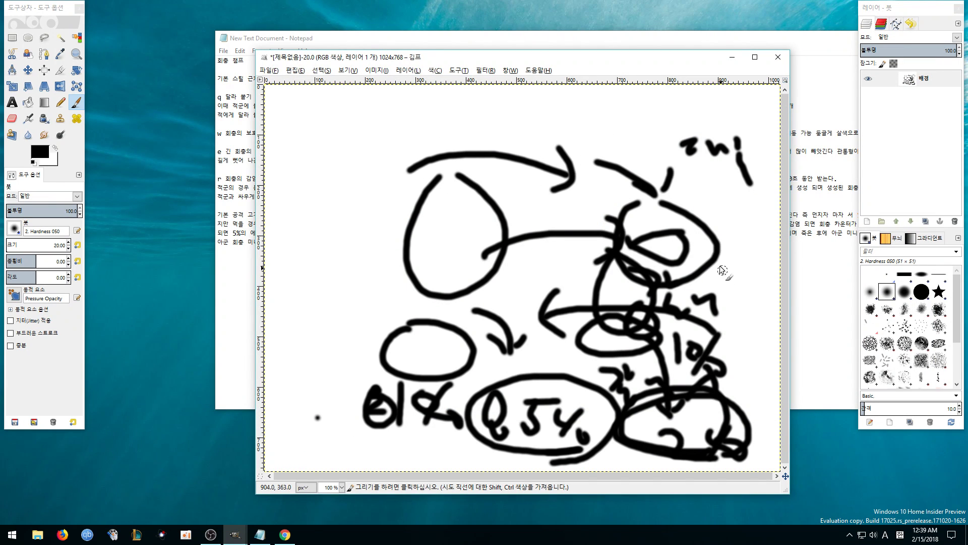
Paint several small circles along the outer edge of the right oval and handwrite a 5 above them
drag(743, 234, 734, 257)
drag(689, 270, 716, 302)
drag(729, 290, 743, 278)
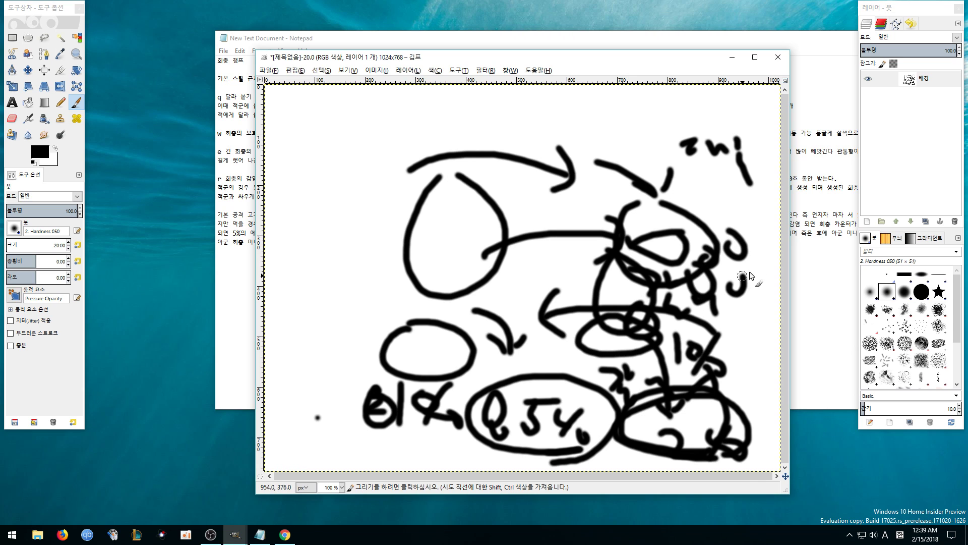
drag(749, 221, 751, 229)
drag(722, 174, 699, 227)
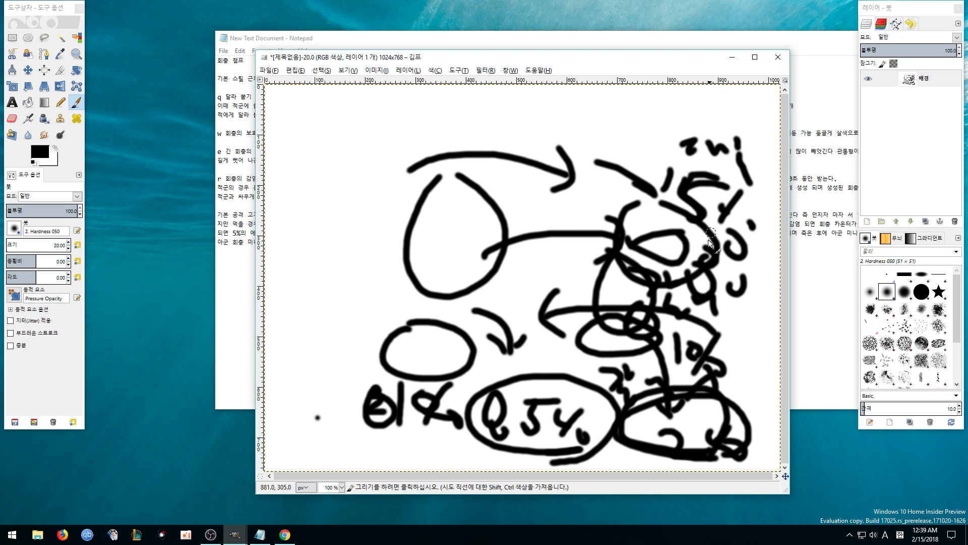
Handwrite a percentage below the small circles and underline it twice
drag(729, 305, 751, 307)
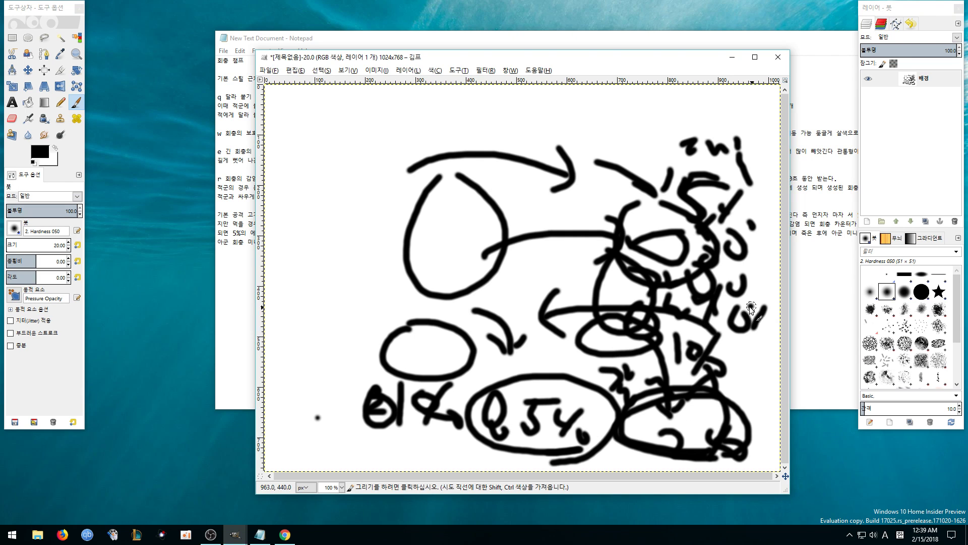
drag(704, 340, 759, 337)
drag(761, 350, 708, 353)
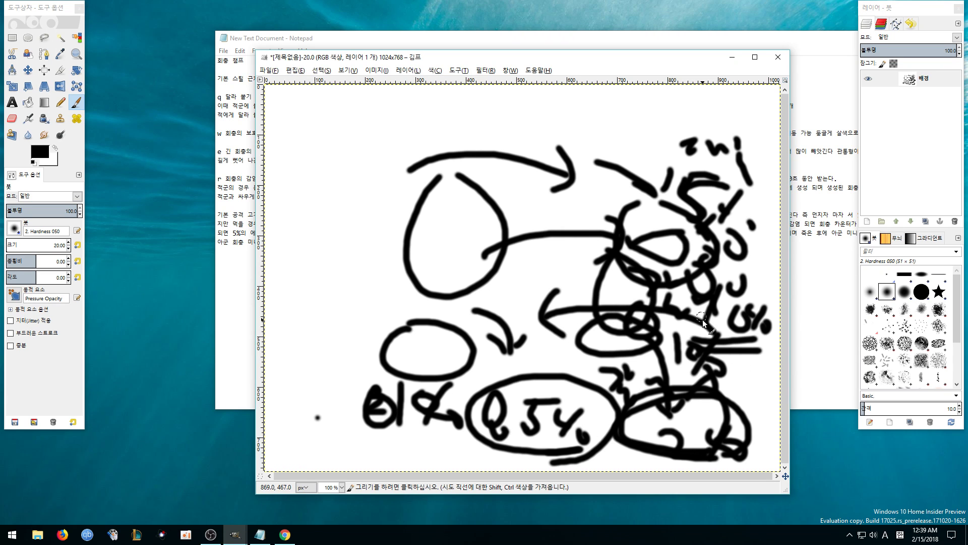
Check the Notepad notes again and create another new 1024 × 768 px image
click(248, 260)
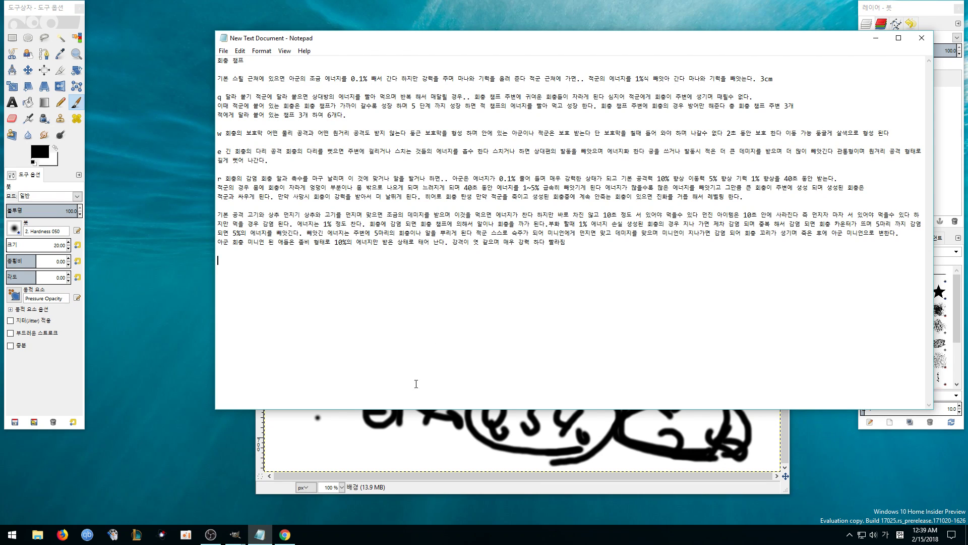
click(426, 454)
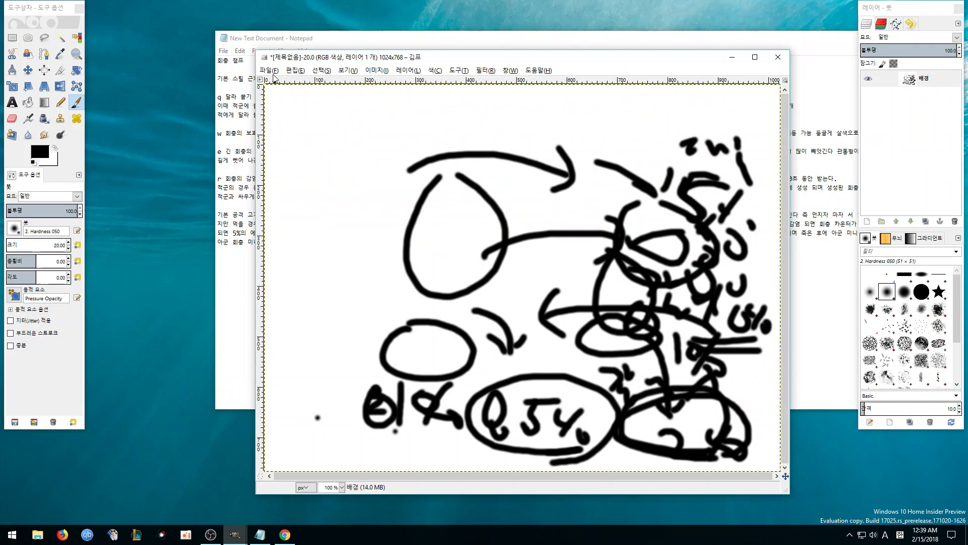
click(269, 70)
click(285, 83)
click(247, 276)
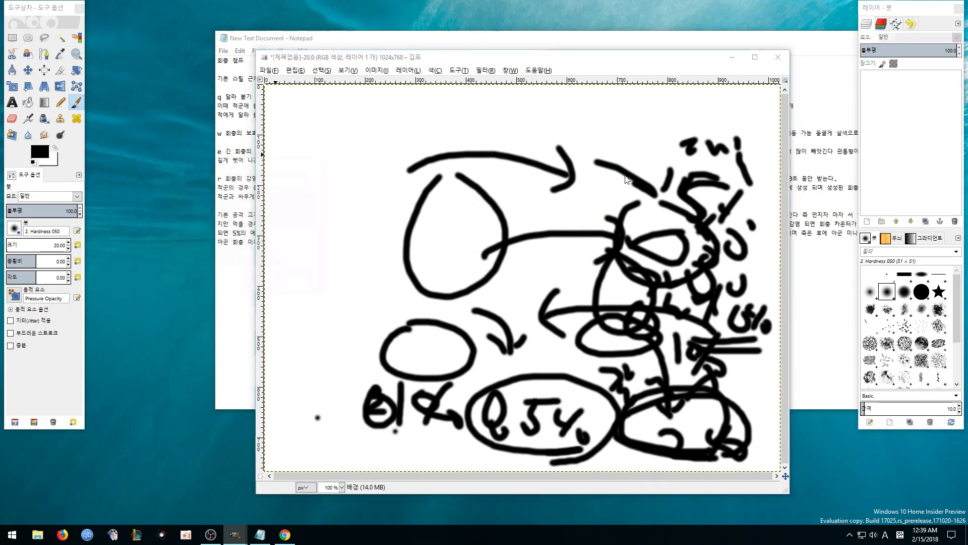
Paint a row of four ovals, decreasing in size, across the upper middle of the blank canvas
mouse_move(512, 211)
mouse_down()
mouse_move(541, 238)
mouse_move(522, 214)
mouse_up()
drag(565, 218, 611, 222)
drag(657, 214, 703, 213)
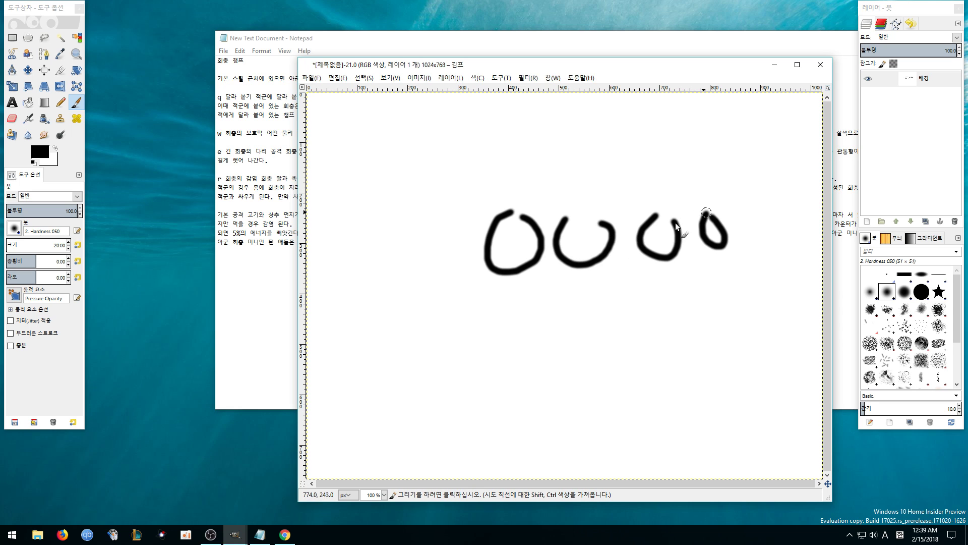
Paint an arrow rising into the first oval and further strokes running through the second and third ovals
drag(382, 292, 474, 262)
mouse_move(463, 245)
mouse_down()
mouse_move(481, 275)
mouse_move(460, 294)
mouse_move(590, 257)
mouse_up()
mouse_move(560, 292)
mouse_down()
mouse_move(598, 252)
mouse_move(671, 237)
mouse_move(694, 247)
mouse_up()
click(693, 247)
mouse_move(565, 222)
mouse_down()
mouse_move(573, 266)
mouse_move(629, 232)
mouse_up()
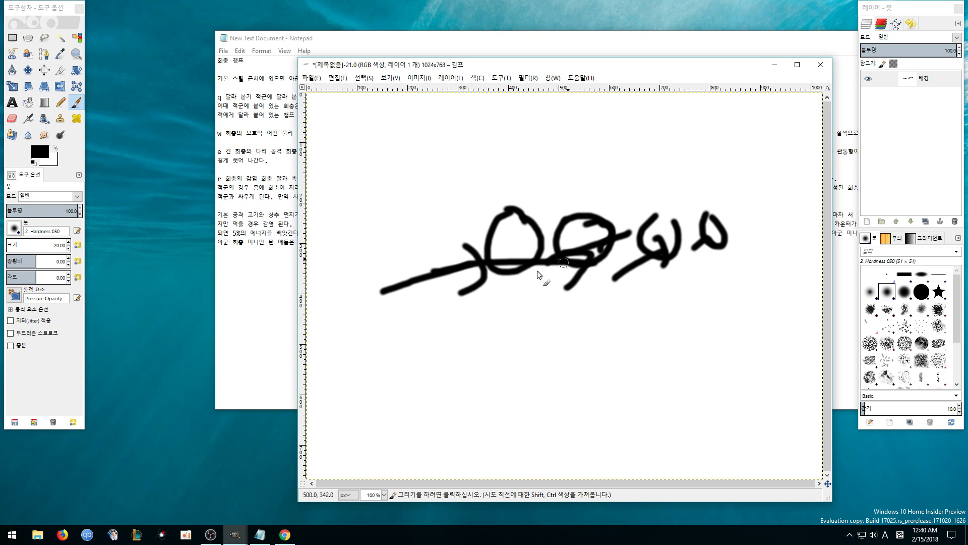
Thicken the first oval and paint a second row of four ovals above the first row
mouse_move(497, 250)
mouse_down()
mouse_move(500, 241)
mouse_move(495, 265)
mouse_move(537, 254)
mouse_up()
mouse_move(513, 127)
mouse_down()
mouse_move(492, 166)
mouse_move(519, 132)
mouse_move(505, 191)
mouse_up()
mouse_move(587, 155)
mouse_down()
mouse_move(614, 204)
mouse_move(581, 168)
mouse_move(602, 210)
mouse_up()
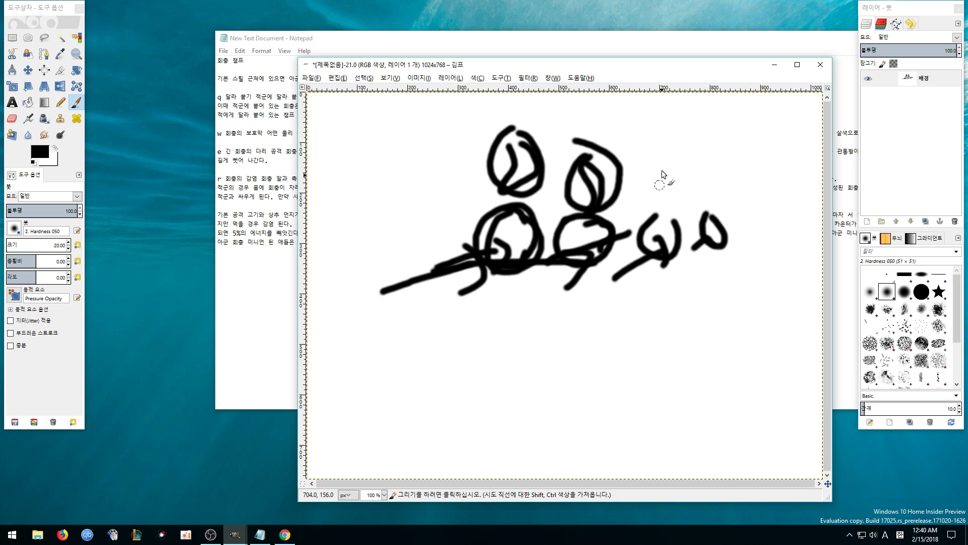
drag(662, 173, 657, 157)
drag(676, 199, 658, 157)
mouse_move(721, 163)
mouse_down()
mouse_move(737, 192)
mouse_move(709, 167)
mouse_up()
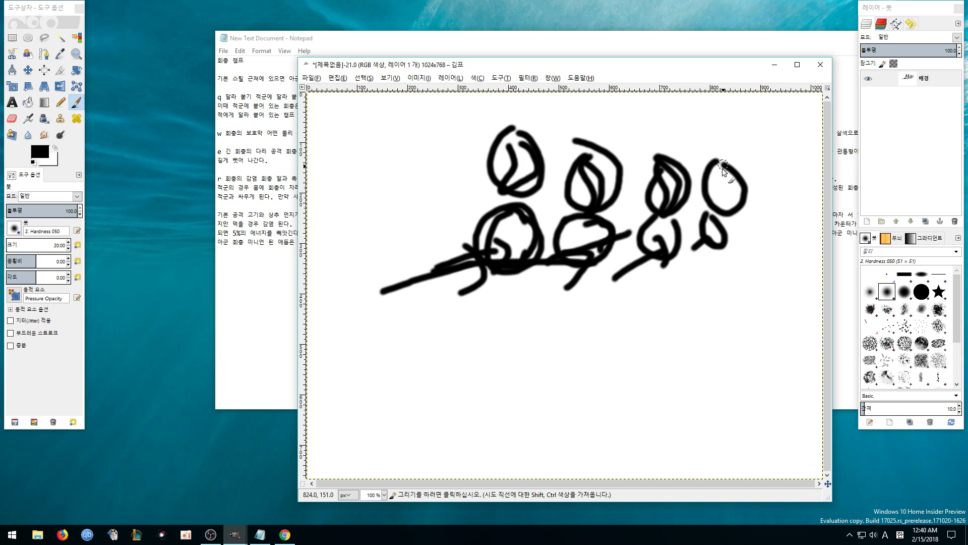
Handwrite 10% beneath the first two lower ovals and underline it twice
drag(502, 298, 495, 343)
drag(529, 309, 578, 336)
drag(463, 351, 585, 343)
drag(476, 360, 591, 356)
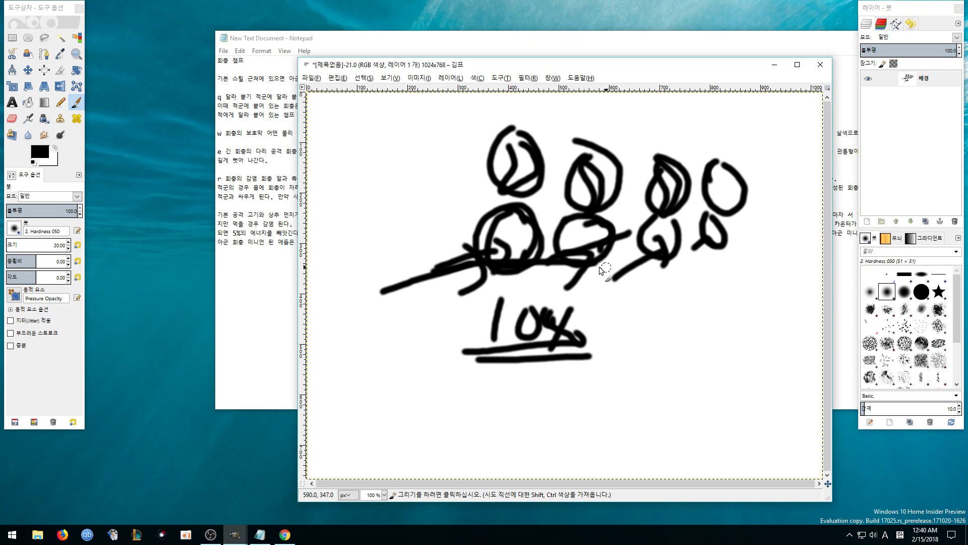
Paint tail-like loops under the lower ovals, an arrow beside the last one, and handwrite a 4 and another character beneath
mouse_move(506, 267)
mouse_down()
mouse_move(464, 306)
mouse_move(495, 275)
mouse_up()
mouse_move(589, 257)
mouse_down()
mouse_move(544, 286)
mouse_move(686, 274)
mouse_move(667, 297)
mouse_move(675, 328)
mouse_up()
mouse_move(669, 299)
mouse_down()
mouse_move(673, 345)
mouse_move(704, 329)
mouse_move(717, 342)
mouse_up()
drag(708, 268, 730, 256)
mouse_move(739, 236)
mouse_down()
mouse_move(746, 275)
mouse_move(734, 284)
mouse_up()
Handwrite a short label beside the double underline and 1% to its right
drag(595, 351, 628, 394)
drag(691, 359, 686, 420)
drag(727, 376, 712, 400)
drag(715, 403, 741, 418)
Check the Notepad notes, return to the sketch, paint an X under the 10%, and thicken the first lower oval
click(279, 288)
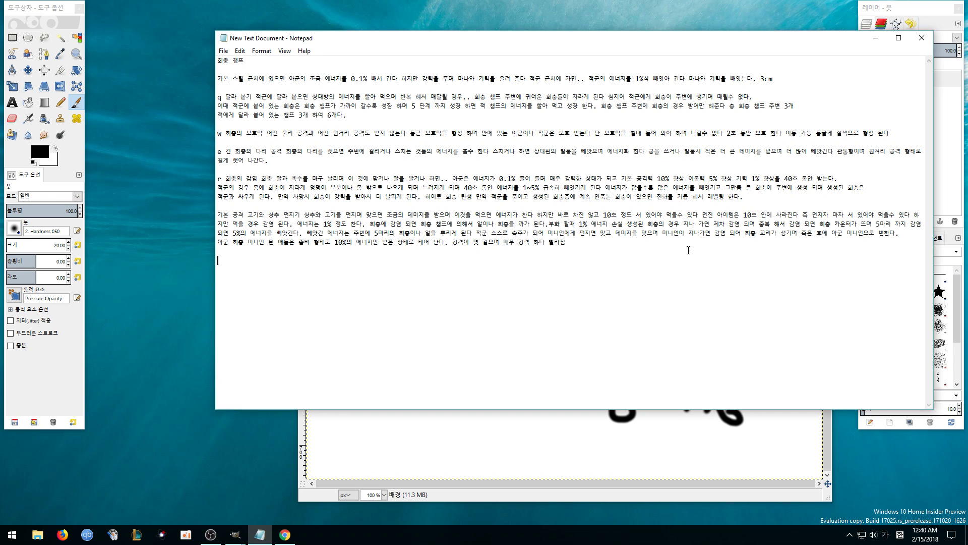
click(529, 431)
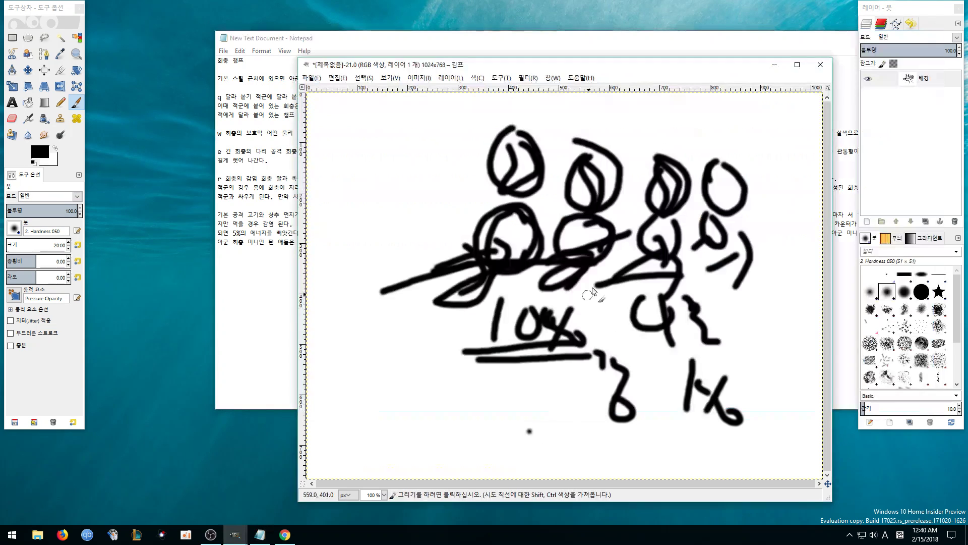
mouse_move(553, 365)
mouse_down()
mouse_move(524, 409)
mouse_move(549, 412)
mouse_up()
drag(545, 275, 537, 286)
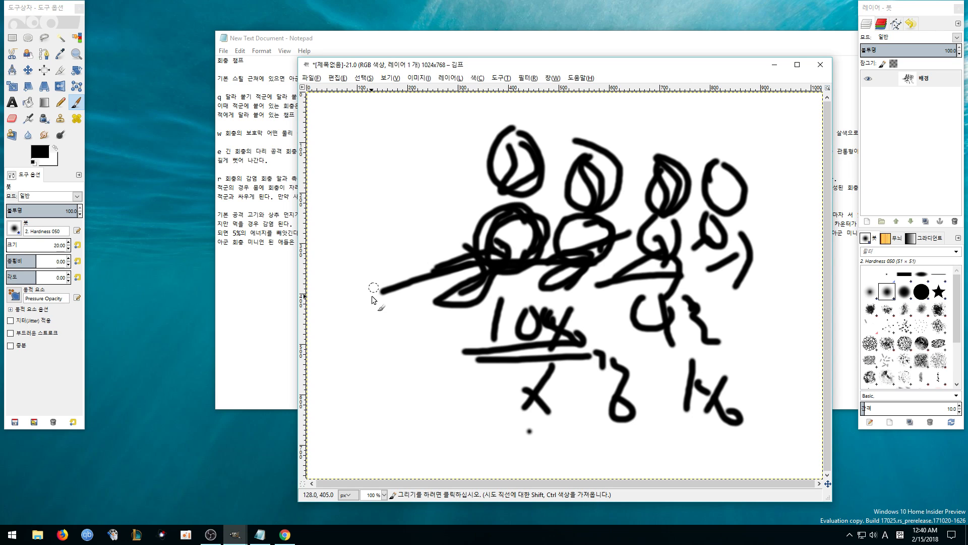
Paint an oval beside the double underline and a small X above the 10%, and check the Notepad notes before returning to the sketch
drag(458, 376, 425, 337)
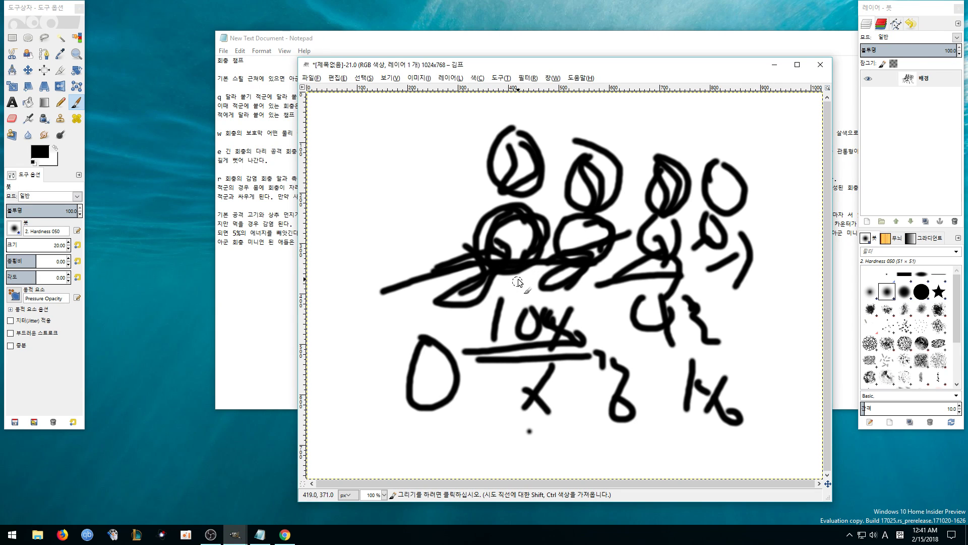
drag(516, 280, 497, 300)
drag(501, 281, 523, 304)
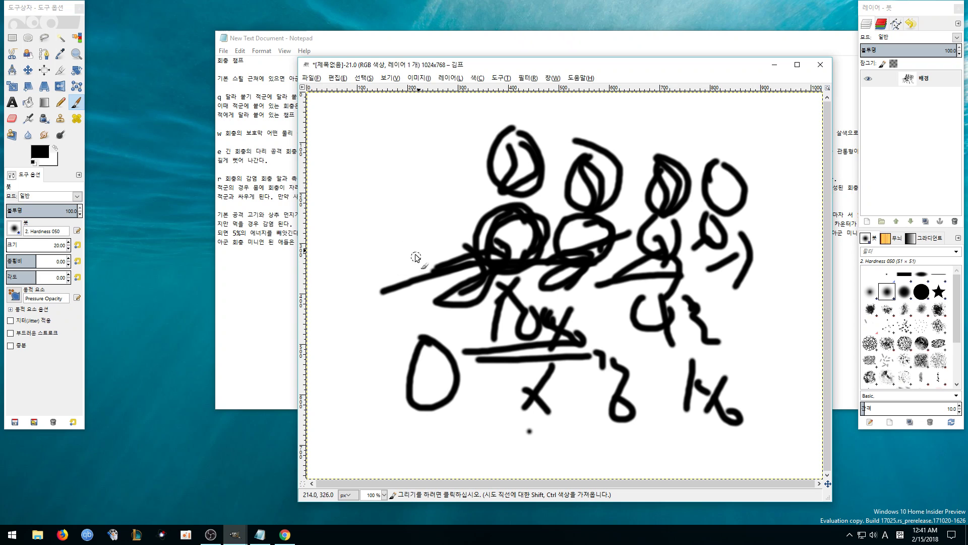
click(264, 267)
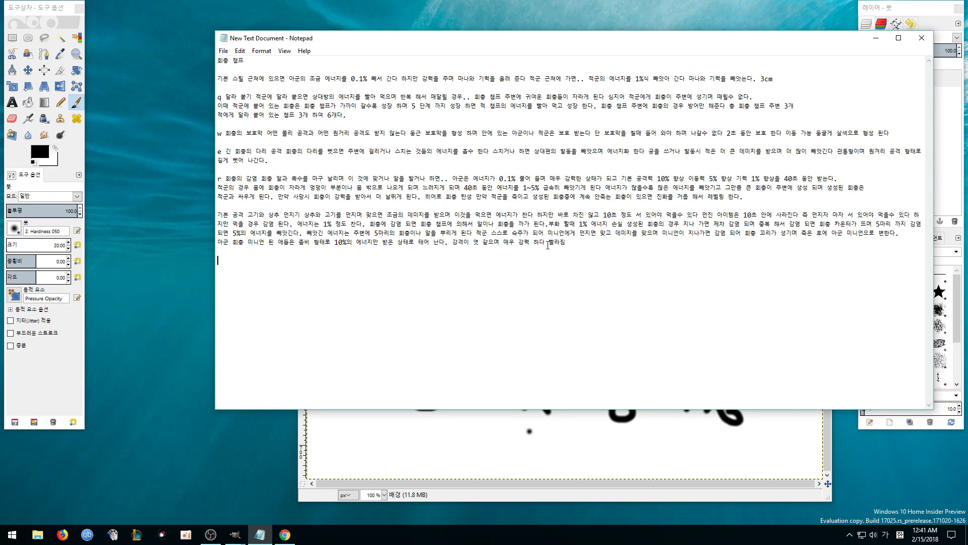
click(443, 425)
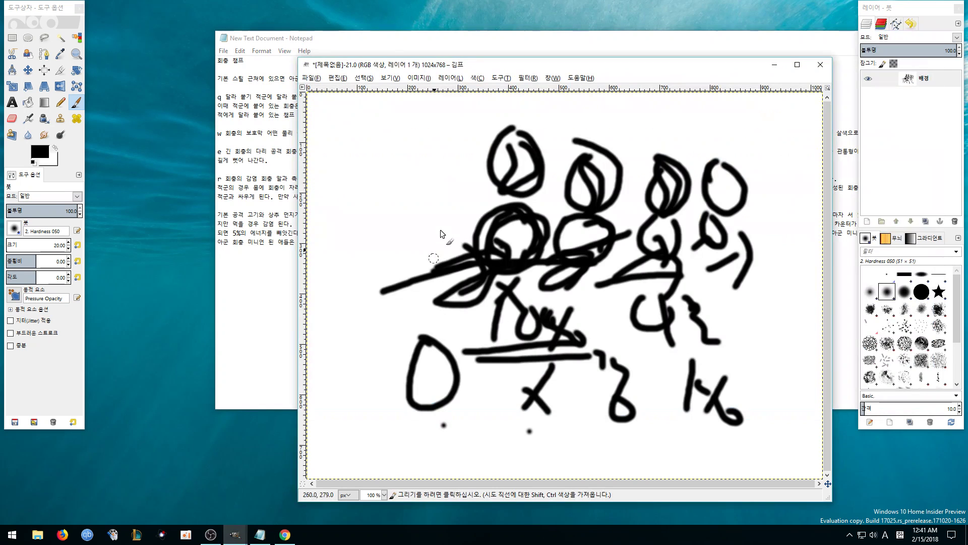
Create a new blank image and paint a long curved arrow, an open circle beyond its tip, and a short arrow entering the circle
click(311, 77)
click(323, 90)
click(249, 279)
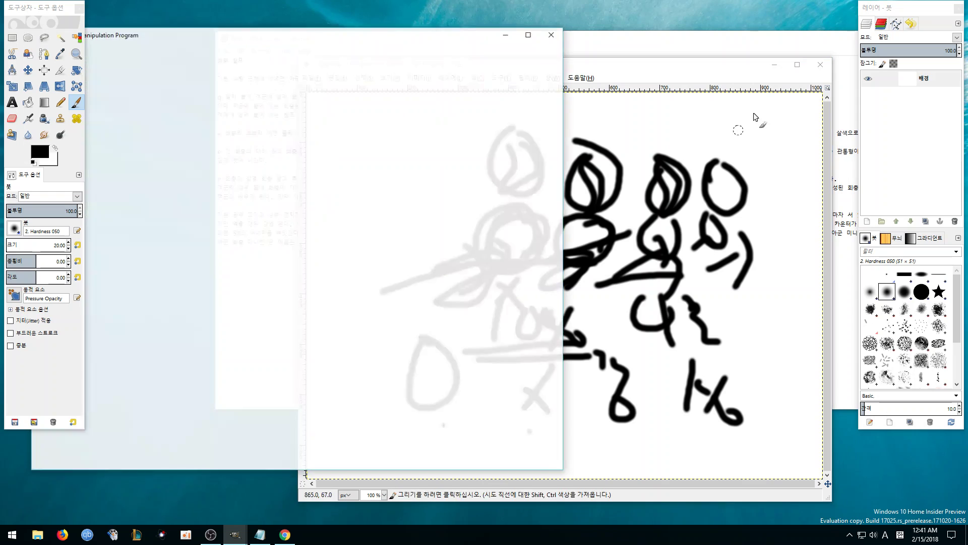
mouse_move(447, 261)
mouse_down()
mouse_move(588, 259)
mouse_move(559, 298)
mouse_up()
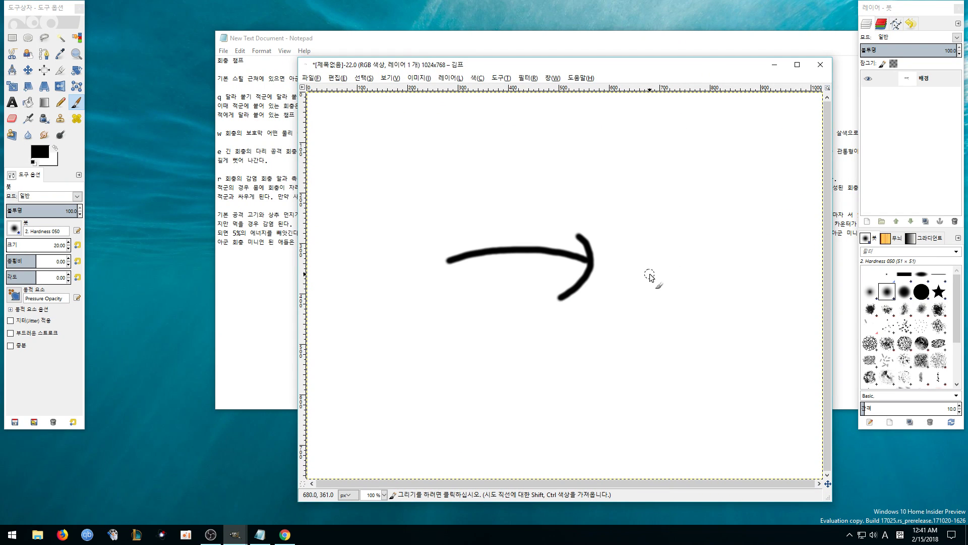
mouse_move(634, 261)
mouse_down()
mouse_move(637, 338)
mouse_move(649, 258)
mouse_up()
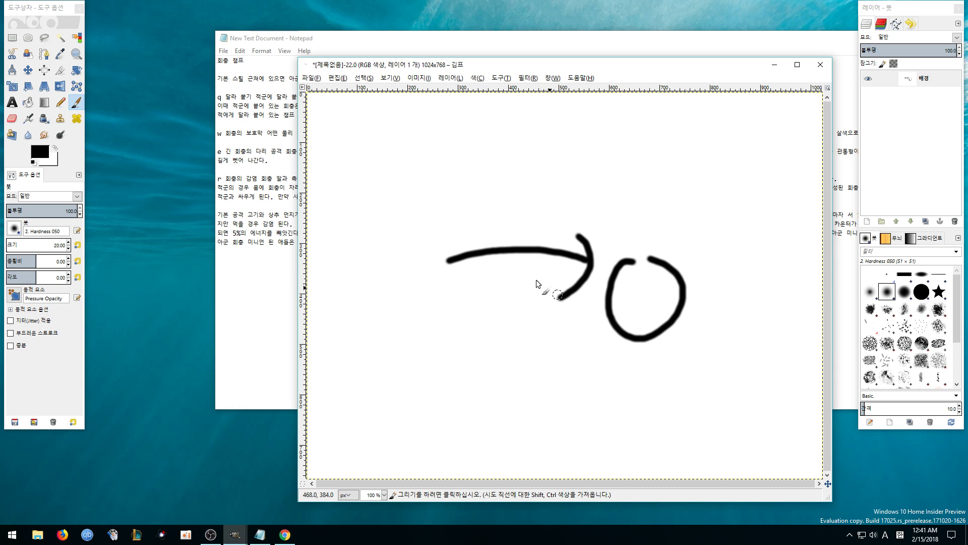
drag(566, 273, 626, 283)
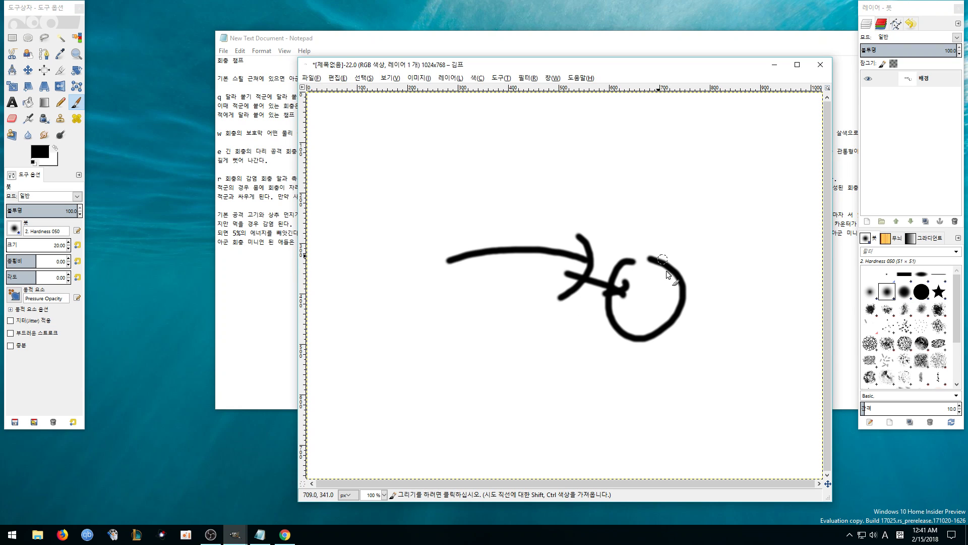
Handwrite short labels above, below and beside the circle, and paint a large ellipse overlapping its lower edge
mouse_move(629, 200)
mouse_down()
mouse_move(653, 220)
mouse_move(694, 228)
mouse_up()
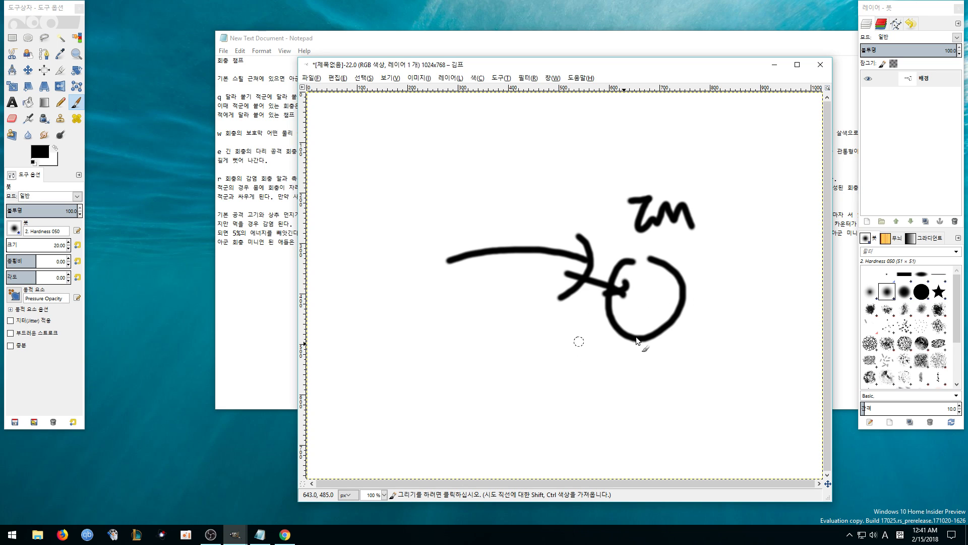
mouse_move(573, 324)
mouse_down()
mouse_move(585, 367)
mouse_move(606, 375)
mouse_up()
mouse_move(665, 340)
mouse_down()
mouse_move(667, 373)
mouse_move(657, 372)
mouse_up()
drag(651, 338, 692, 339)
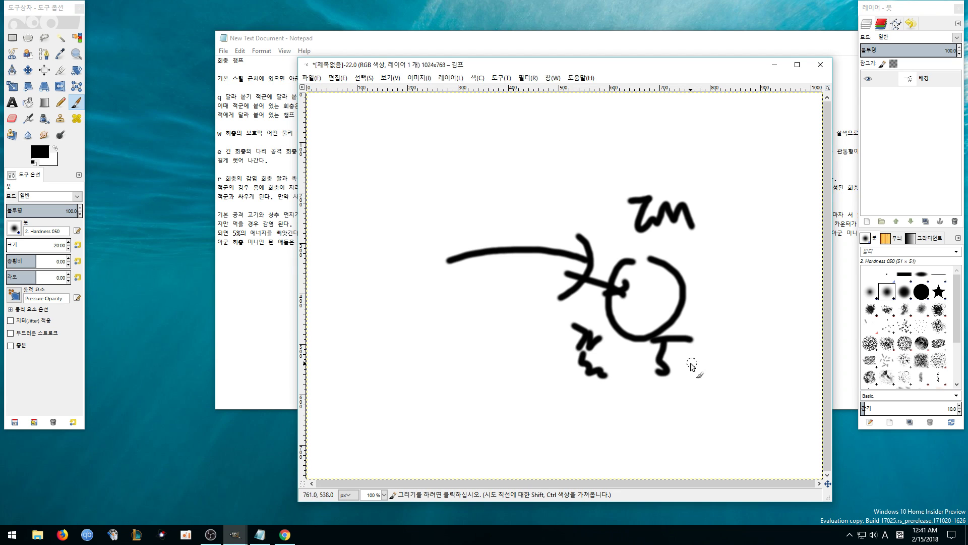
mouse_move(692, 376)
mouse_down()
mouse_move(608, 366)
mouse_move(705, 371)
mouse_move(681, 381)
mouse_up()
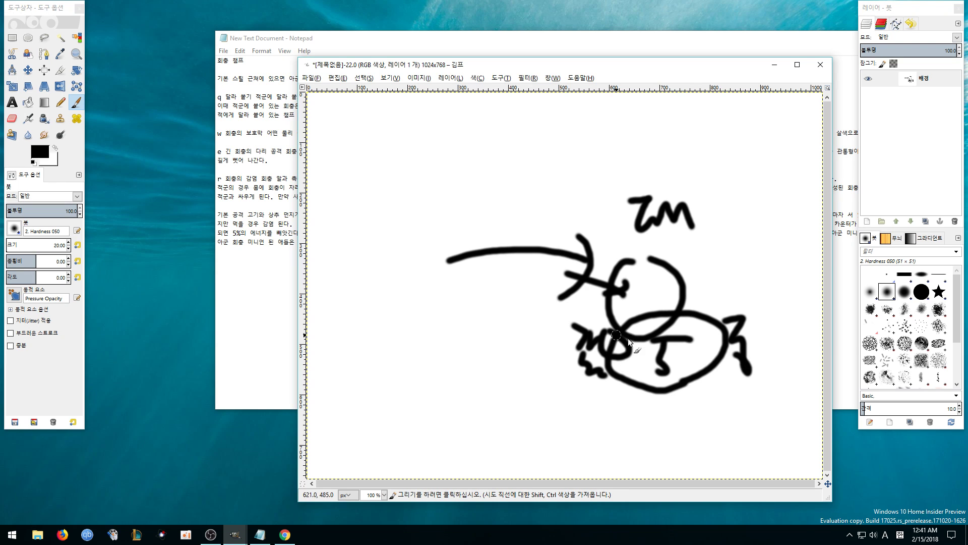
Paint small ovals, a curved arrow and a double-underlined percentage beside the circle, and check the Notepad notes
drag(712, 285, 757, 267)
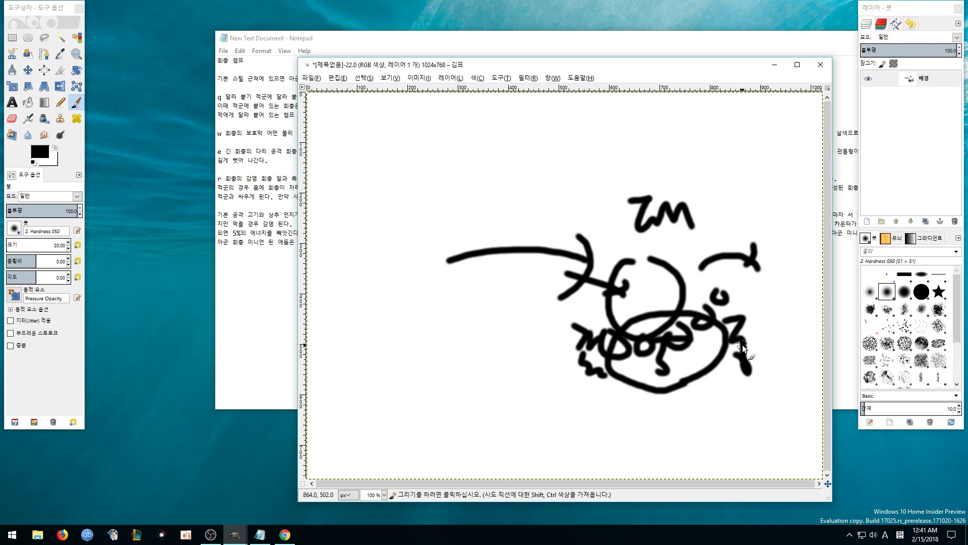
drag(756, 284, 774, 300)
click(795, 302)
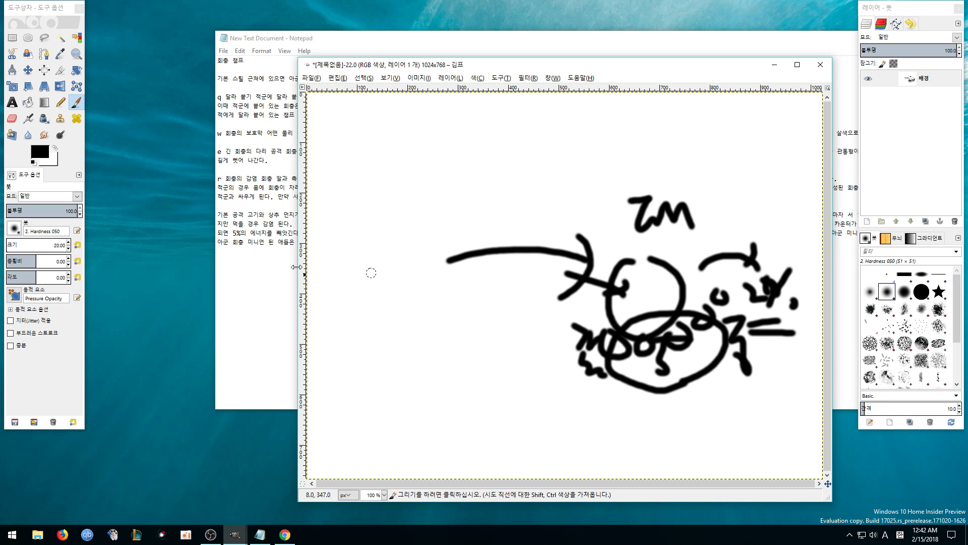
click(264, 264)
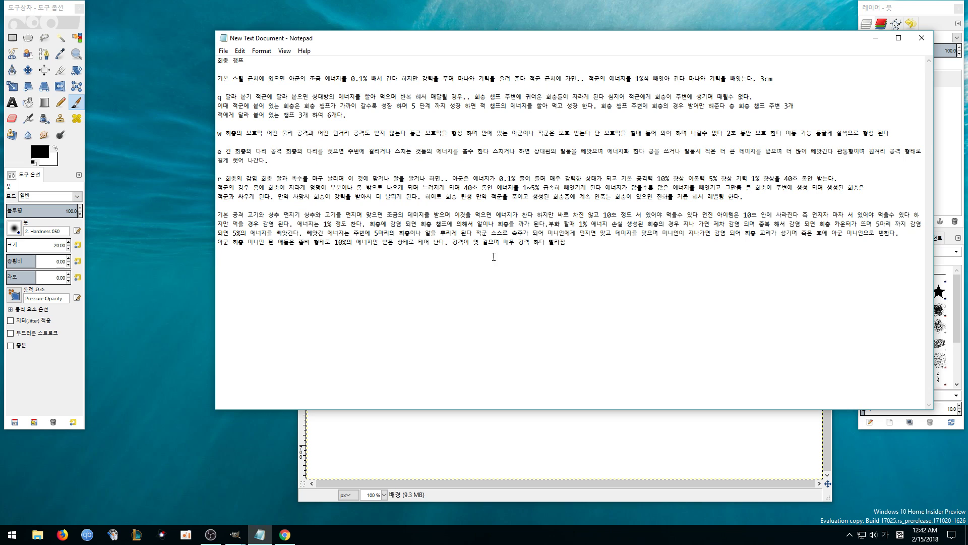
click(567, 428)
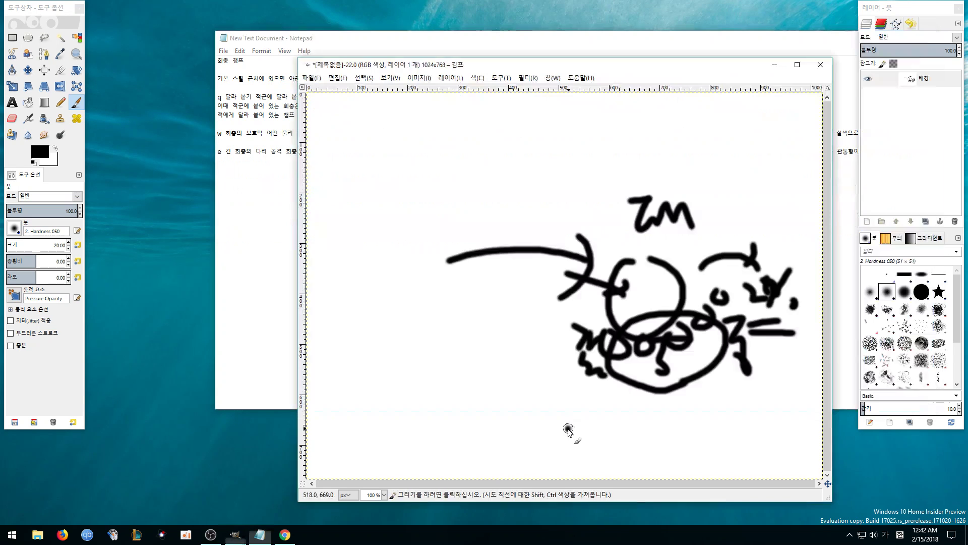
Paint a line into the circle, handwrite 1% beneath the large ellipse, and touch up the percentage beside the circle
drag(551, 316, 617, 313)
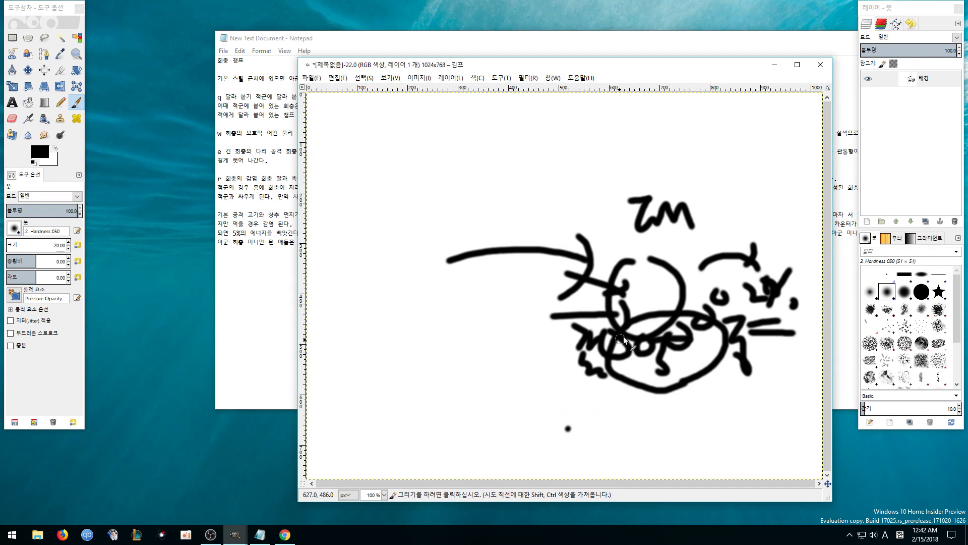
mouse_move(629, 371)
mouse_down()
mouse_move(626, 420)
mouse_move(657, 396)
mouse_move(661, 415)
mouse_up()
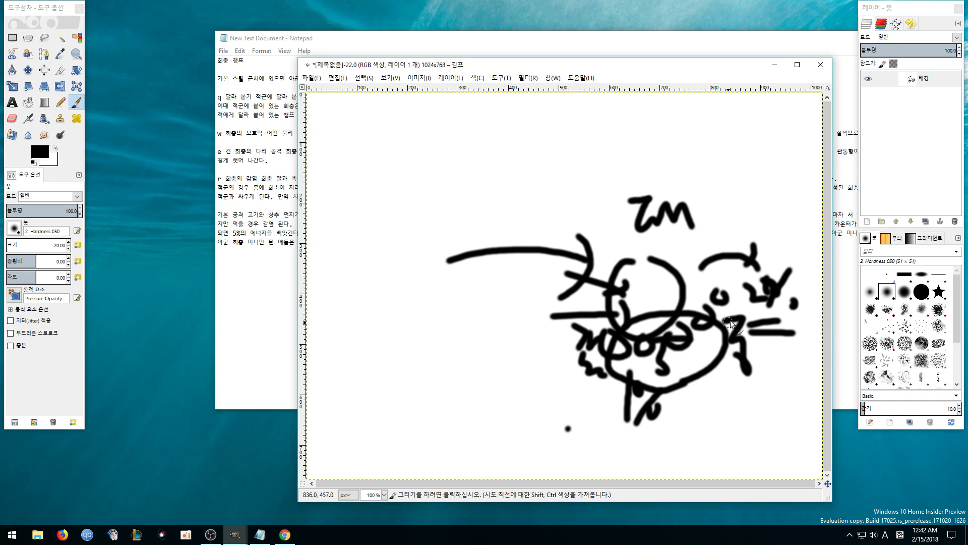
drag(762, 301, 757, 299)
Paint two adjoining circles linked by arrow strokes above the long arrow, and three ovals below it, one with a short line
mouse_move(446, 216)
mouse_down()
mouse_move(487, 155)
mouse_move(520, 228)
mouse_move(508, 160)
mouse_move(457, 184)
mouse_move(475, 185)
mouse_move(496, 212)
mouse_move(418, 188)
mouse_move(511, 189)
mouse_move(514, 214)
mouse_move(461, 193)
mouse_move(479, 216)
mouse_move(502, 190)
mouse_up()
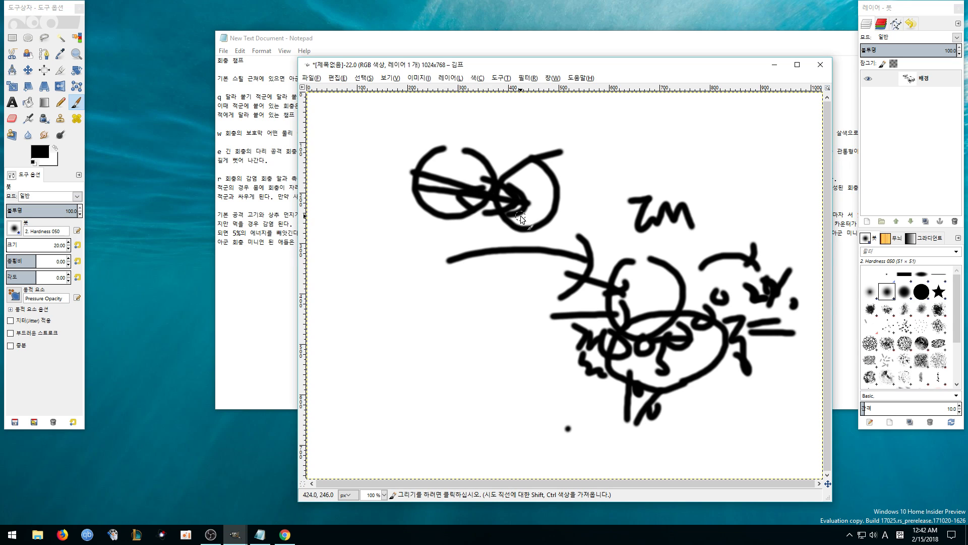
mouse_move(470, 294)
mouse_down()
mouse_move(517, 314)
mouse_move(507, 339)
mouse_move(546, 306)
mouse_up()
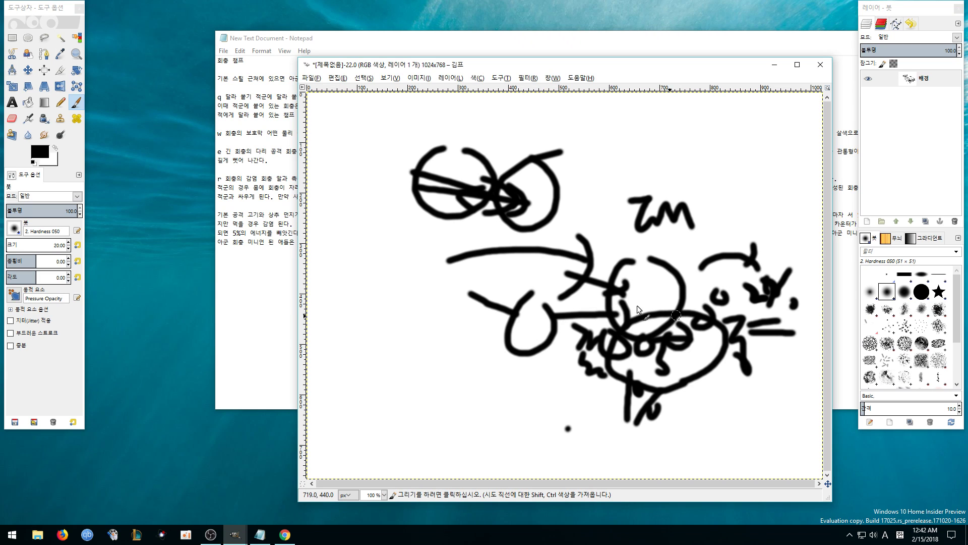
mouse_move(406, 371)
mouse_down()
mouse_move(392, 388)
mouse_move(407, 366)
mouse_move(424, 388)
mouse_up()
drag(536, 363, 522, 362)
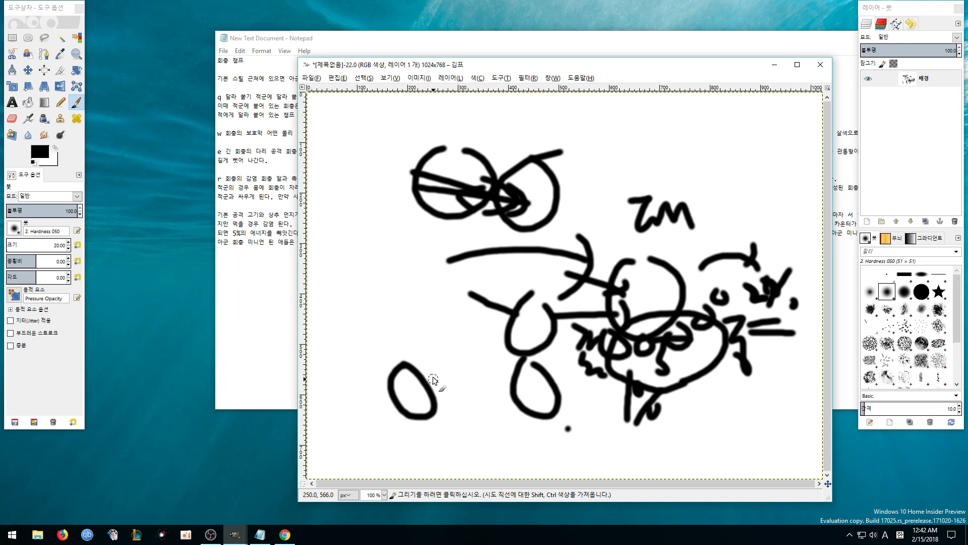
Join the two lowest ovals with an arrow, add two small ovals along it, and thicken the arrow and the target oval
drag(432, 378, 512, 385)
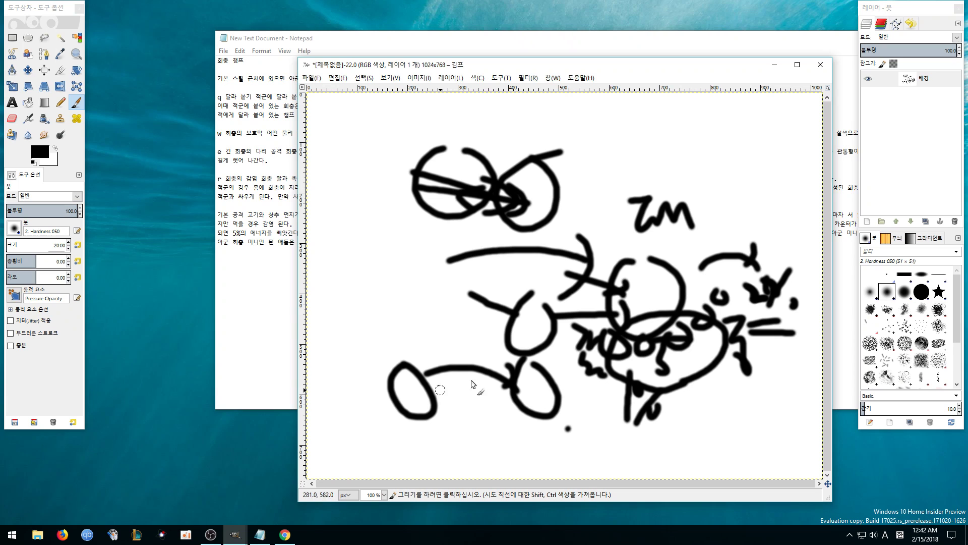
mouse_move(485, 397)
mouse_down()
mouse_move(502, 422)
mouse_move(467, 398)
mouse_move(480, 366)
mouse_up()
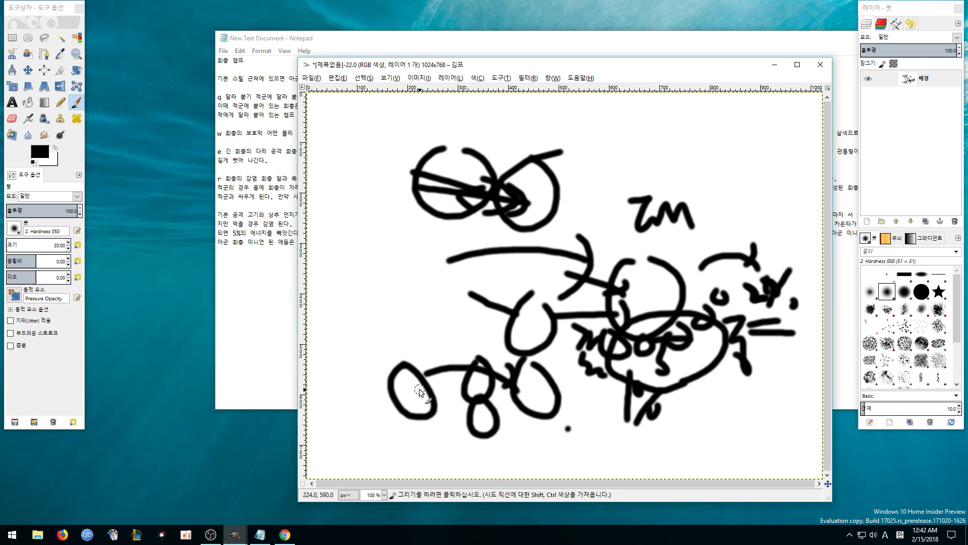
mouse_move(420, 391)
mouse_down()
mouse_move(479, 384)
mouse_move(532, 402)
mouse_up()
mouse_move(422, 377)
mouse_down()
mouse_move(541, 396)
mouse_move(539, 366)
mouse_move(541, 413)
mouse_move(517, 356)
mouse_move(512, 383)
mouse_move(507, 374)
mouse_move(538, 369)
mouse_move(509, 383)
mouse_move(428, 375)
mouse_move(549, 395)
mouse_up()
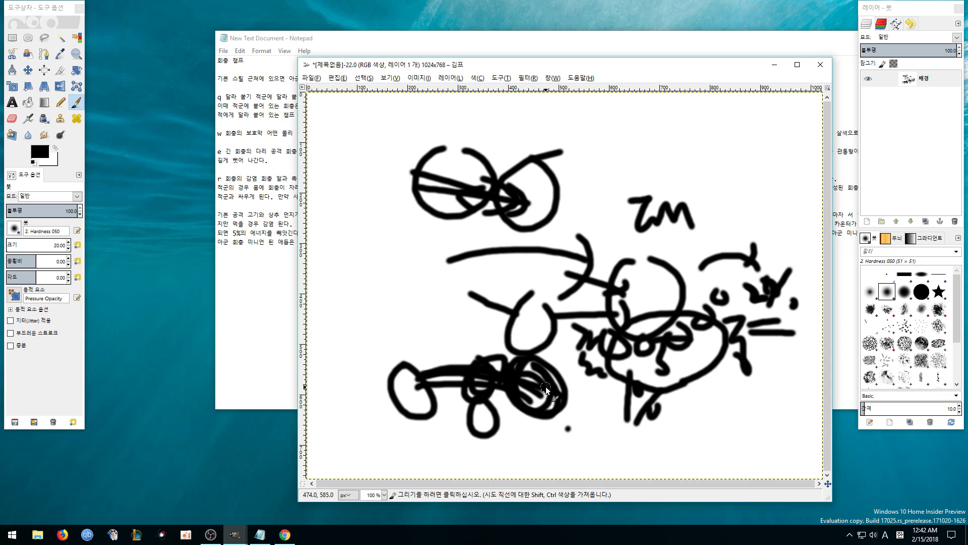
drag(546, 387, 521, 379)
Paint a circle with a line through it, an oval under the upper circles, and a long arrow crossed with an X
drag(387, 241, 389, 232)
drag(513, 209, 552, 212)
mouse_move(418, 251)
mouse_down()
mouse_move(628, 194)
mouse_move(665, 156)
mouse_move(646, 191)
mouse_move(648, 140)
mouse_move(656, 190)
mouse_up()
drag(622, 144, 686, 189)
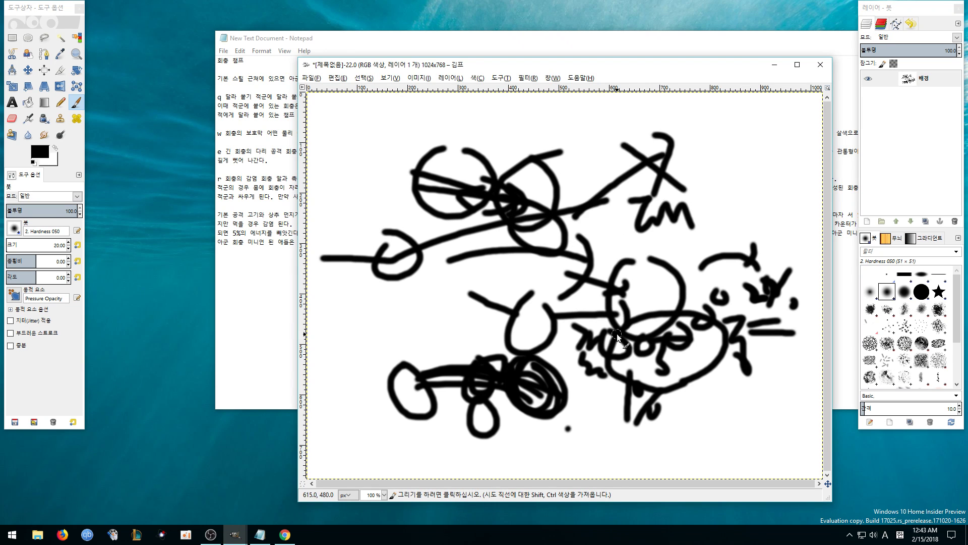
Paint a doubled large circle and a small oval joined by a line in the canvas's lower-right corner, and check the Notepad notes
mouse_move(706, 401)
mouse_down()
mouse_move(755, 460)
mouse_move(739, 364)
mouse_up()
mouse_move(650, 429)
mouse_down()
mouse_move(755, 416)
mouse_move(743, 426)
mouse_move(714, 424)
mouse_move(694, 398)
mouse_move(744, 403)
mouse_move(717, 376)
mouse_up()
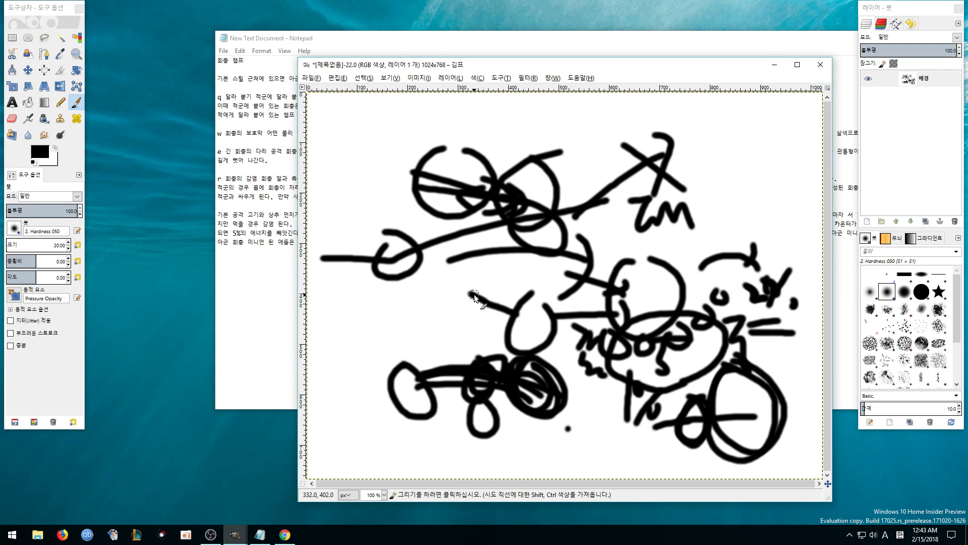
click(279, 283)
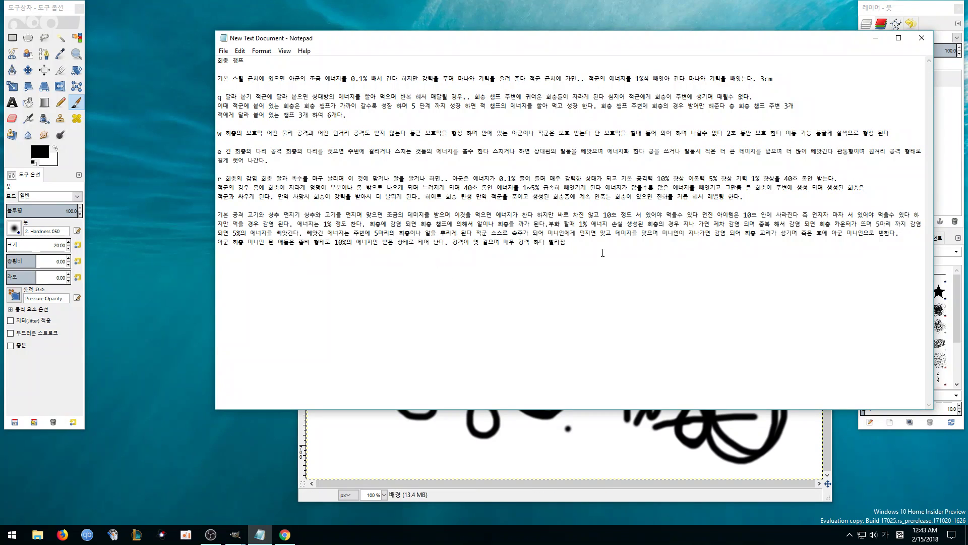
click(423, 444)
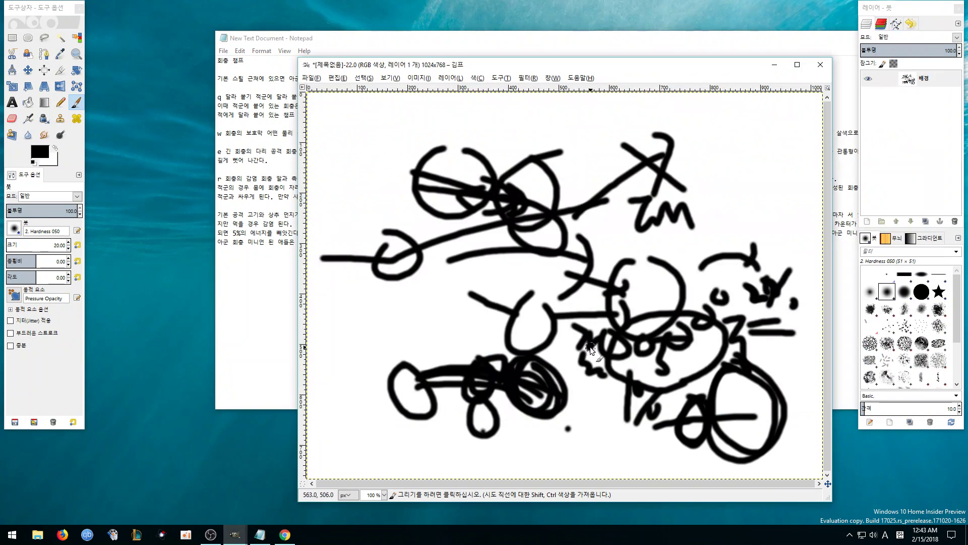
Paint a curved arrow, an open oval and an arc in the left part of the sketch, handwrite a label below, and recheck the notes
mouse_move(357, 306)
mouse_down()
mouse_move(468, 332)
mouse_move(425, 344)
mouse_up()
drag(373, 320, 404, 323)
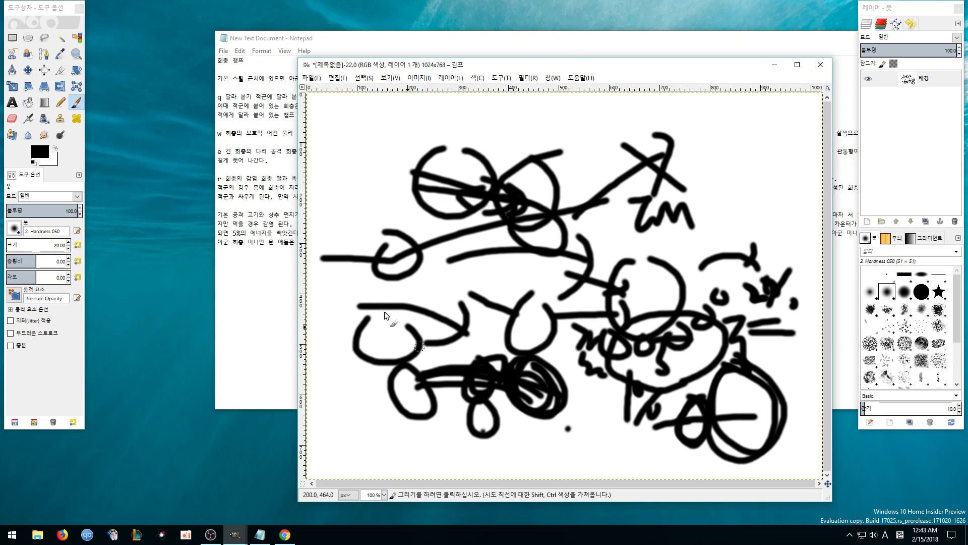
mouse_move(460, 256)
mouse_down()
mouse_move(407, 292)
mouse_move(398, 311)
mouse_move(420, 318)
mouse_up()
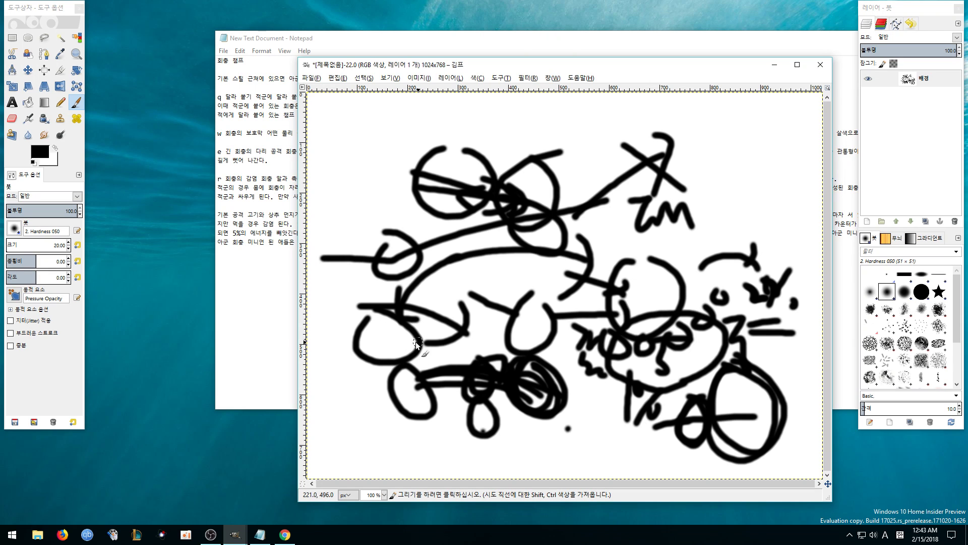
mouse_move(361, 364)
mouse_down()
mouse_move(367, 392)
mouse_move(376, 390)
mouse_move(379, 375)
mouse_move(371, 383)
mouse_move(390, 403)
mouse_up()
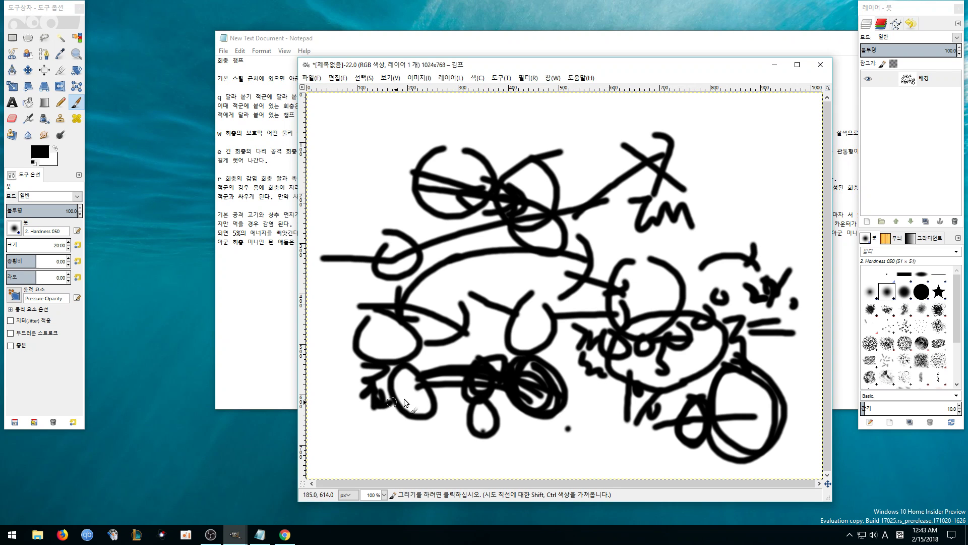
key(alt+Tab)
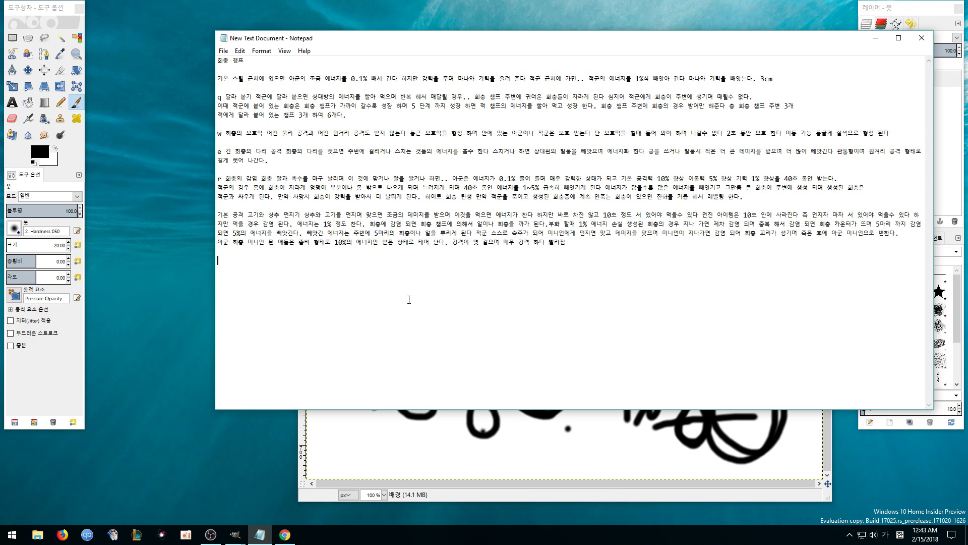
click(396, 429)
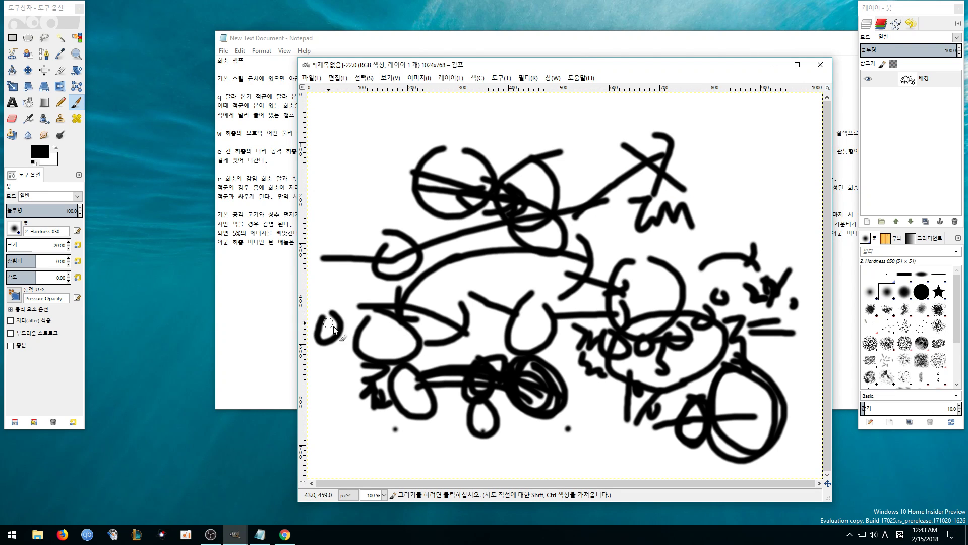
Circle the left oval, add an arrow and a wavy mark beside it, handwrite 10% beneath the lowest ovals, and recheck the notes
mouse_move(371, 308)
mouse_down()
mouse_move(381, 333)
mouse_move(414, 302)
mouse_up()
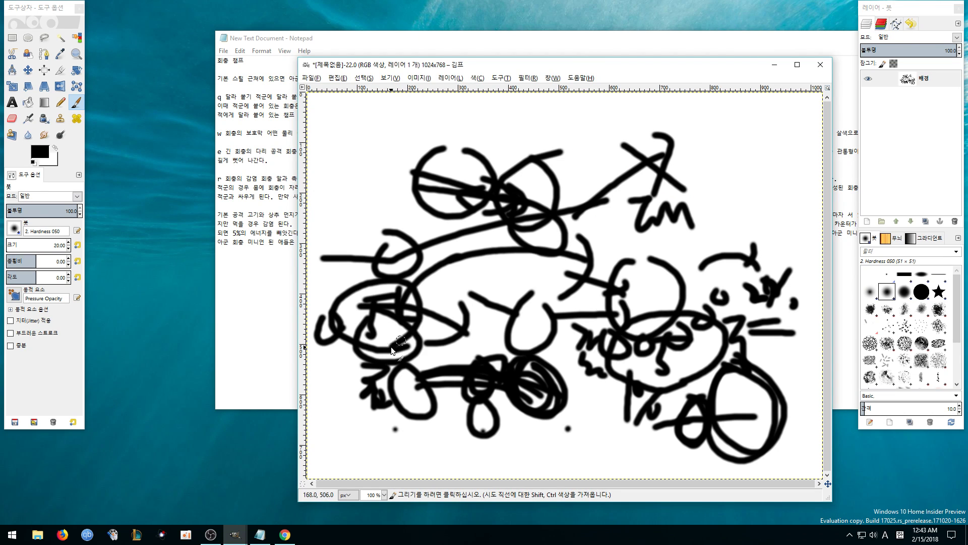
drag(495, 272, 517, 267)
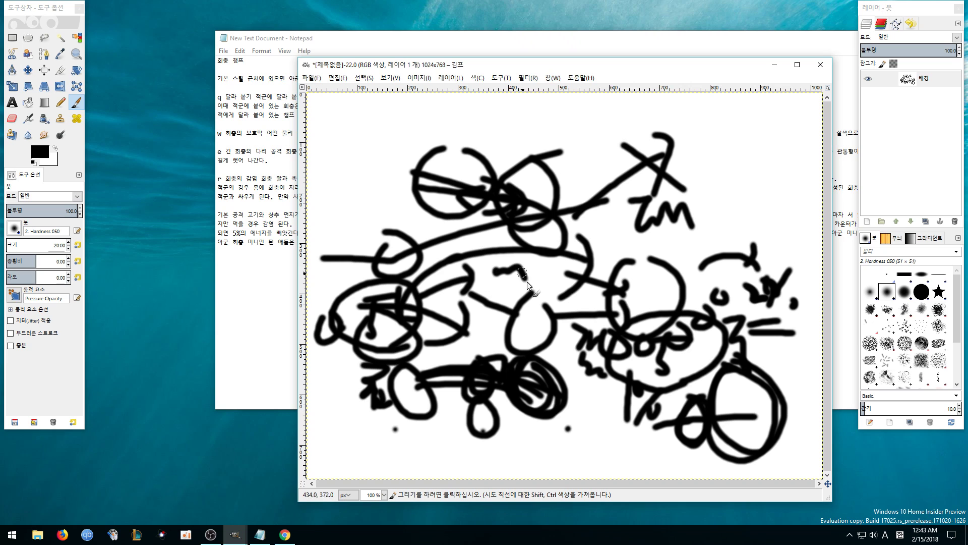
drag(417, 417, 417, 438)
drag(451, 420, 492, 449)
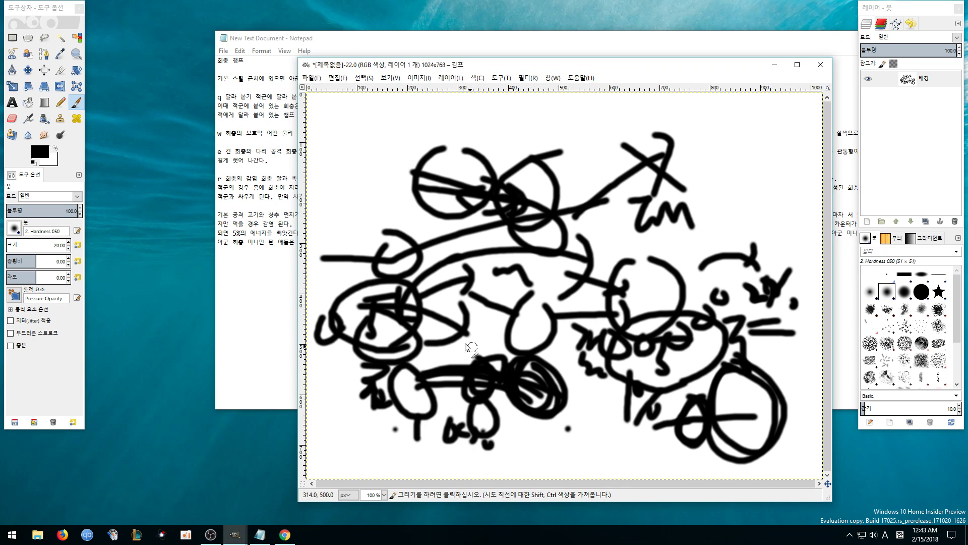
click(263, 283)
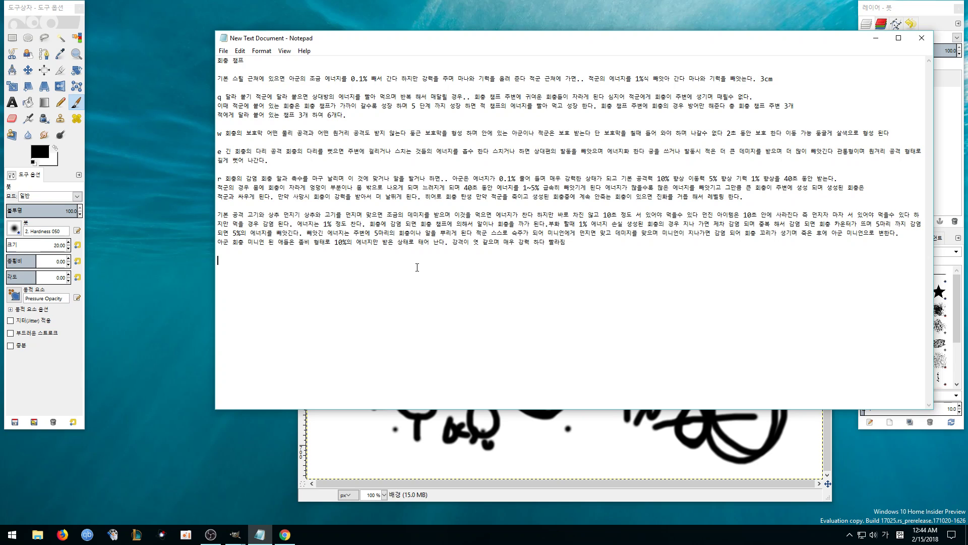
click(578, 443)
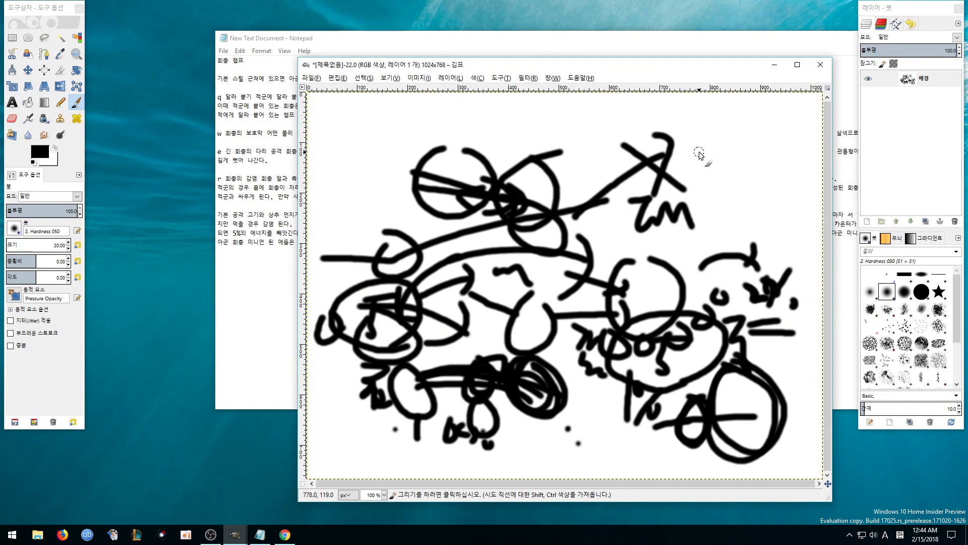
Underline the upper label, paint a figure with an outgoing arrow beside it, and minimize the drawing to return to the notes
mouse_move(609, 237)
mouse_down()
mouse_move(709, 230)
mouse_move(706, 213)
mouse_up()
mouse_move(714, 178)
mouse_down()
mouse_move(711, 161)
mouse_move(736, 109)
mouse_move(706, 152)
mouse_move(689, 226)
mouse_up()
mouse_move(771, 179)
mouse_down()
mouse_move(760, 160)
mouse_move(784, 179)
mouse_up()
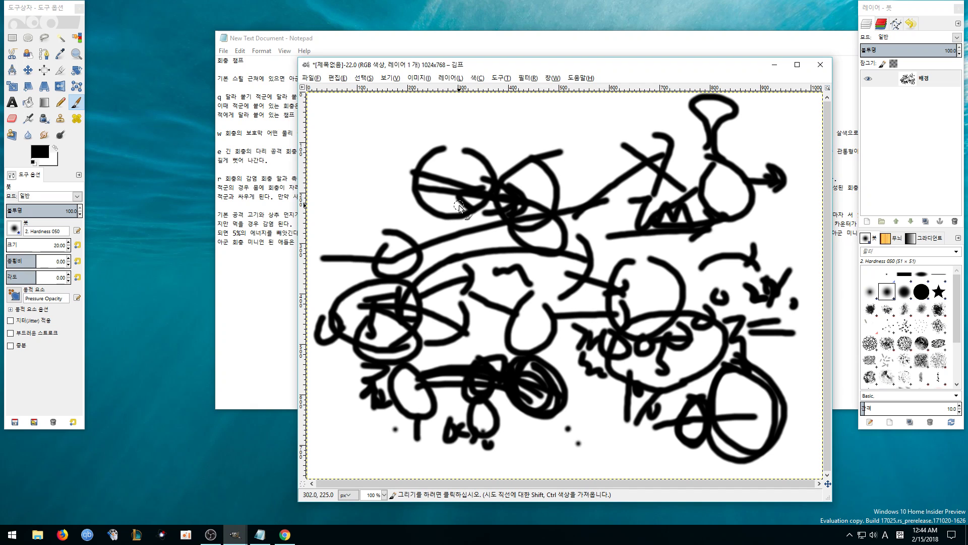
click(766, 69)
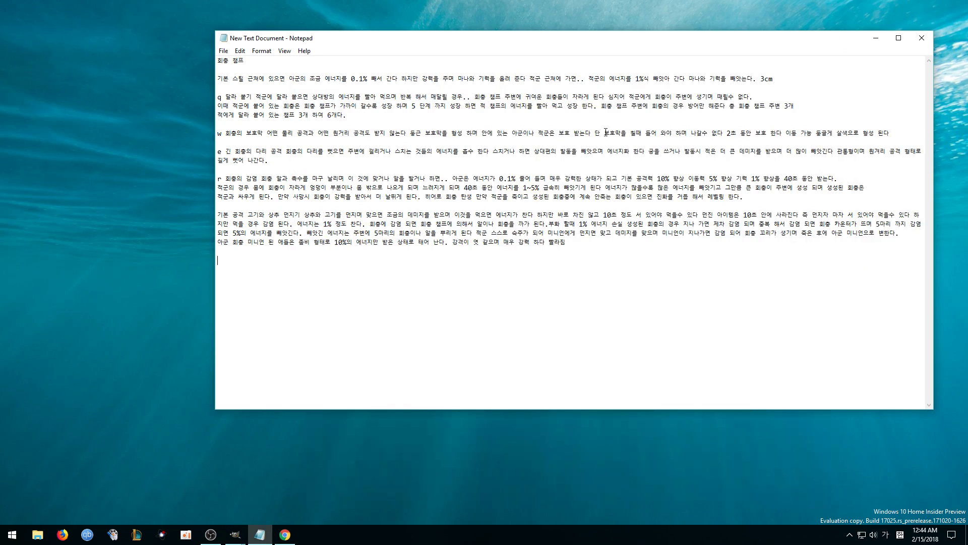